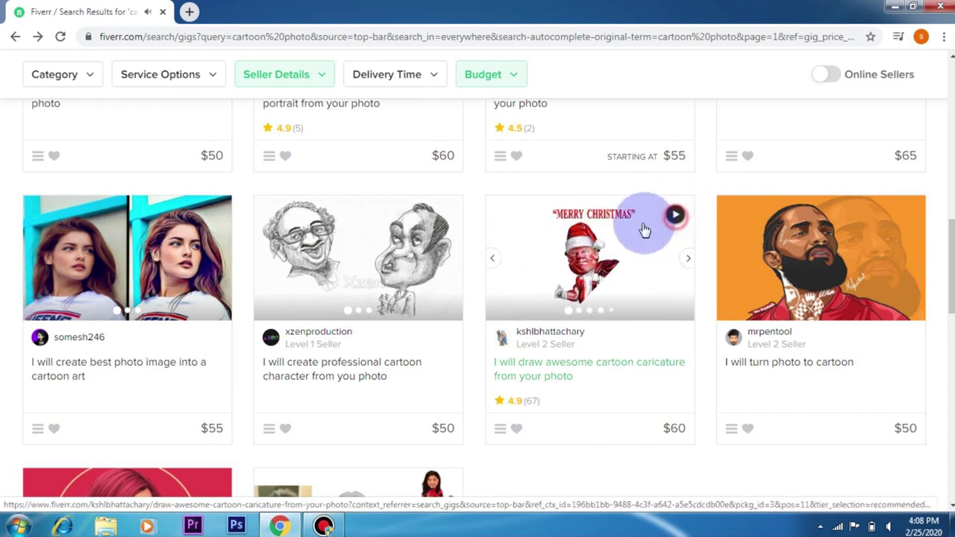
Examine the gigs, sellers and prices in the "cartoon photo" results filtered to India and over $50.
{"action": "scroll", "coordinate": [597, 228], "scroll_direction": "up", "scroll_amount": 6}
{"action": "scroll", "coordinate": [473, 299], "scroll_direction": "up", "scroll_amount": 4}
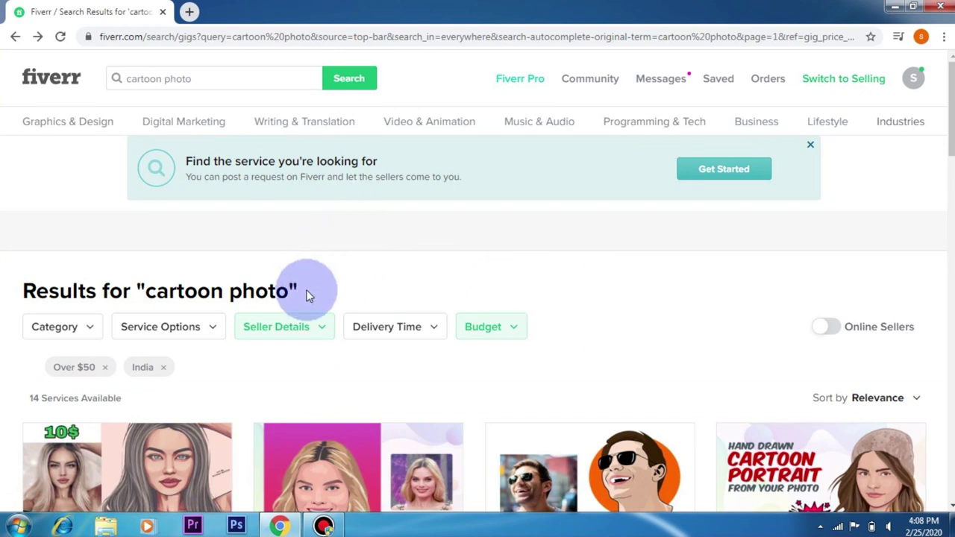
{"action": "scroll", "coordinate": [336, 298], "scroll_direction": "down", "scroll_amount": 3}
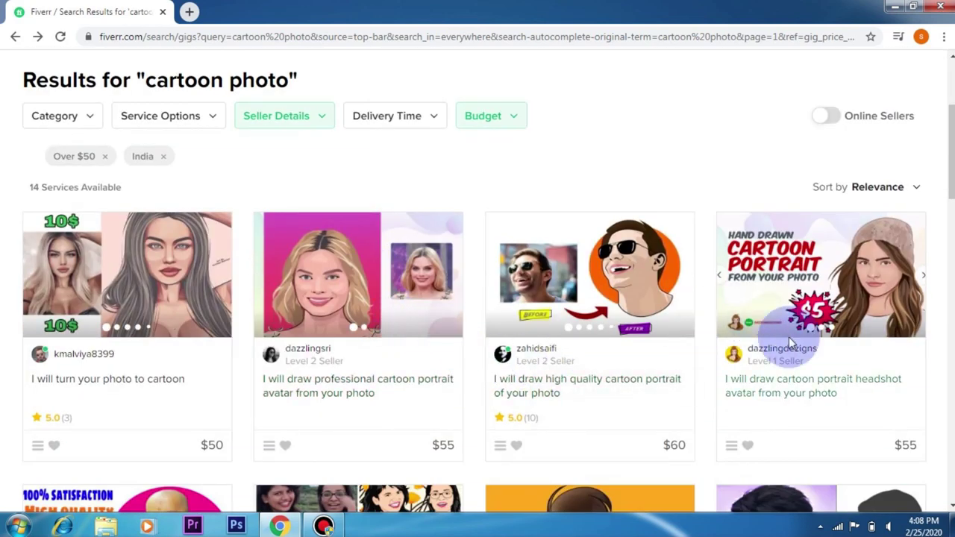
{"action": "scroll", "coordinate": [789, 336], "scroll_direction": "down", "scroll_amount": 3}
{"action": "scroll", "coordinate": [488, 312], "scroll_direction": "up", "scroll_amount": 6}
{"action": "scroll", "coordinate": [489, 319], "scroll_direction": "up", "scroll_amount": 1}
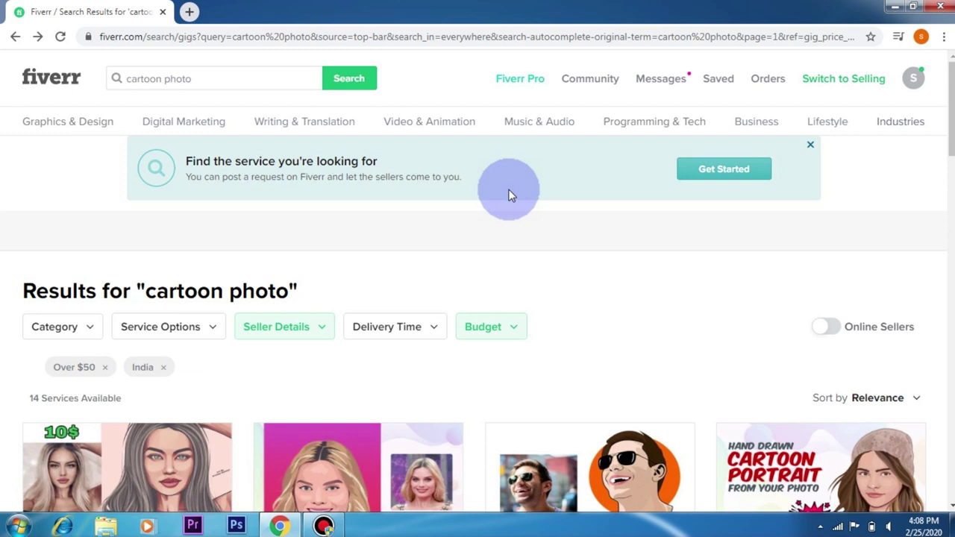
{"action": "scroll", "coordinate": [508, 195], "scroll_direction": "down", "scroll_amount": 2}
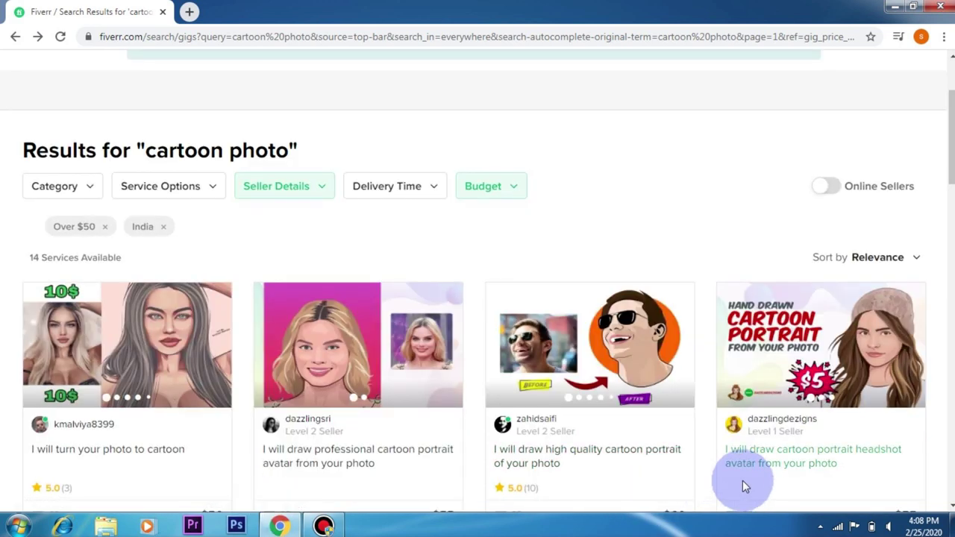
{"action": "scroll", "coordinate": [743, 485], "scroll_direction": "down", "scroll_amount": 2}
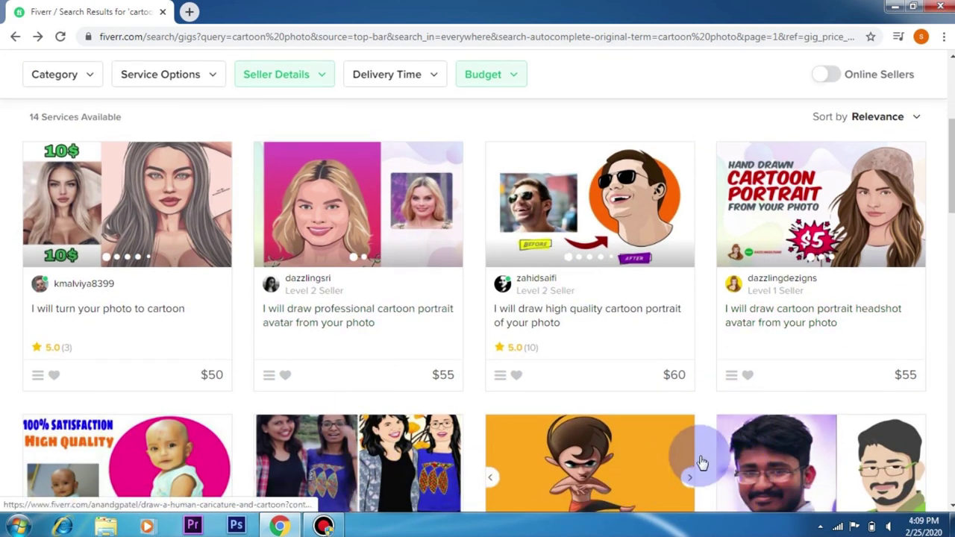
{"action": "scroll", "coordinate": [730, 436], "scroll_direction": "down", "scroll_amount": 2}
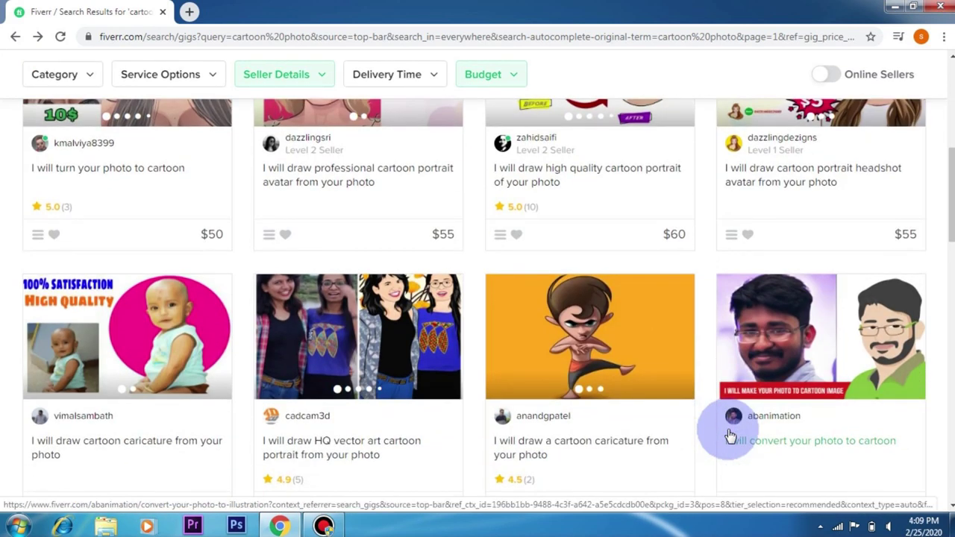
{"action": "scroll", "coordinate": [727, 429], "scroll_direction": "up", "scroll_amount": 5}
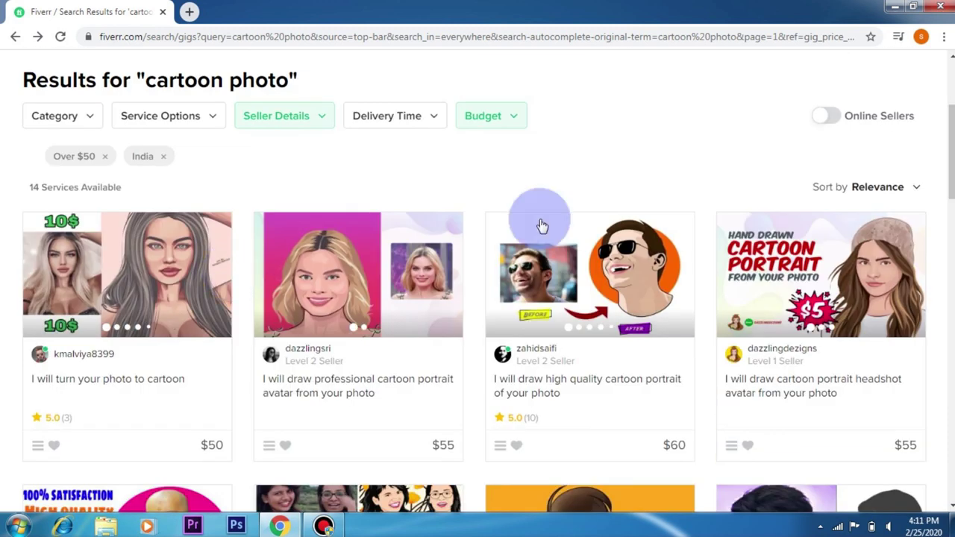
{"action": "scroll", "coordinate": [552, 213], "scroll_direction": "up", "scroll_amount": 3}
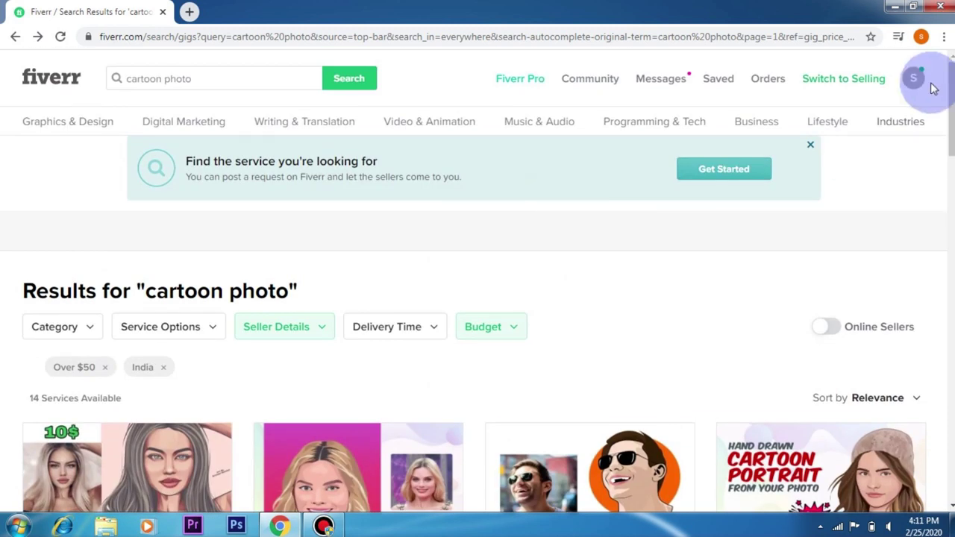
Switch to the seller side of the account and start creating a new gig from the gigs overview.
{"action": "left_click", "coordinate": [857, 84]}
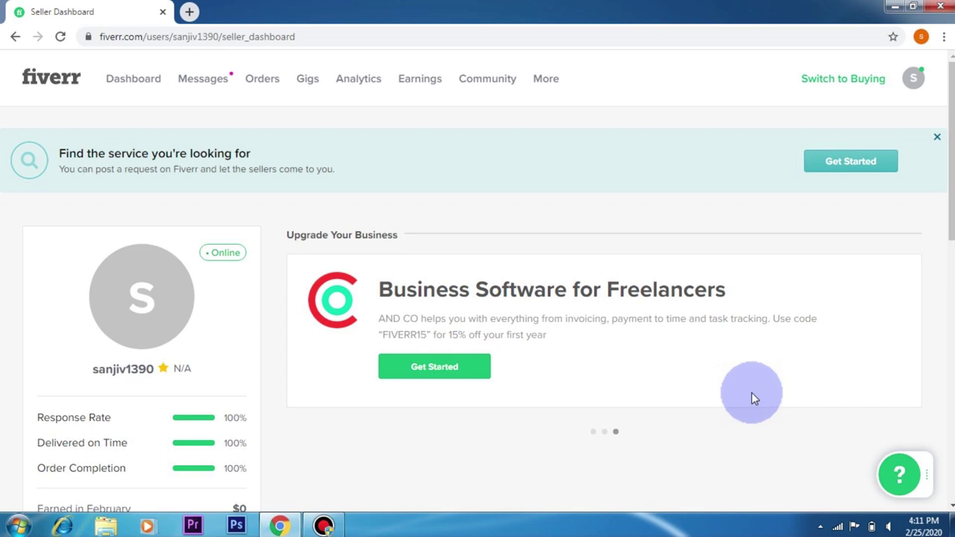
{"action": "left_click", "coordinate": [309, 86]}
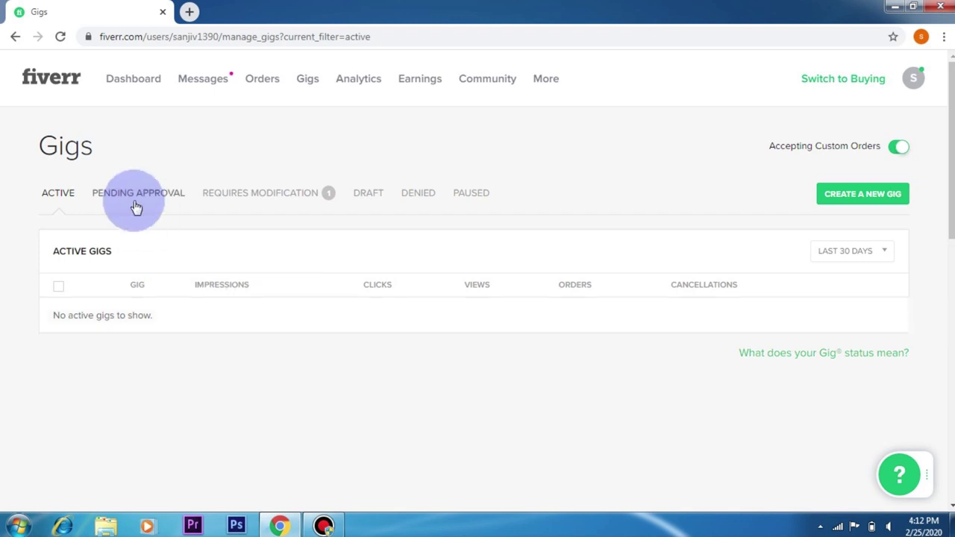
{"action": "left_click", "coordinate": [857, 195]}
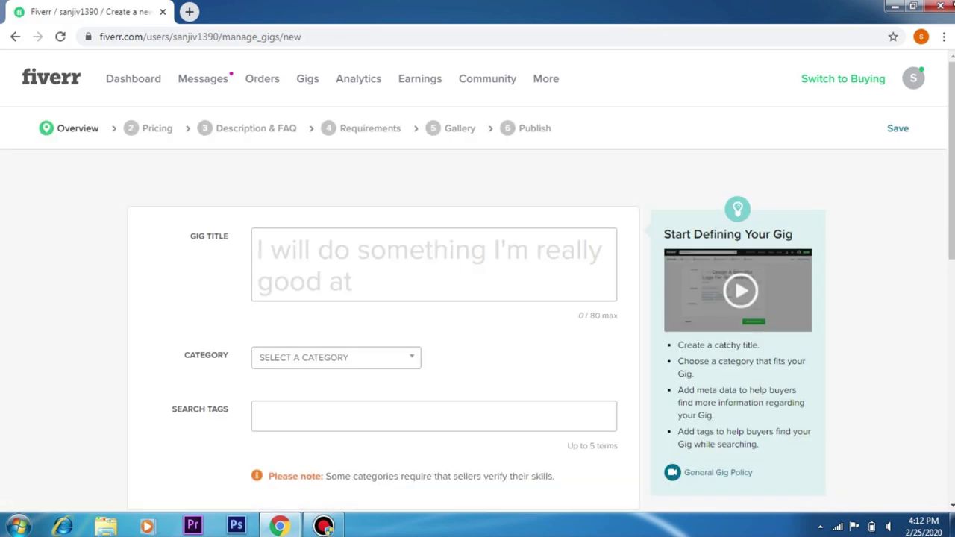
Enter the gig title "create a very entertaining Cartoon Photograph and Cartoon Video" after "I will", without a final period.
{"action": "left_click", "coordinate": [320, 252]}
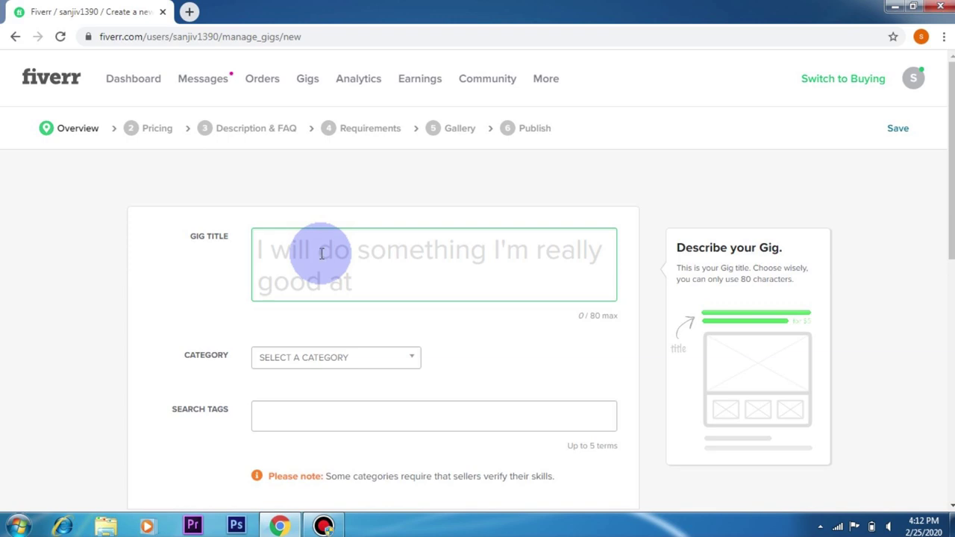
{"action": "type", "text": "c"}
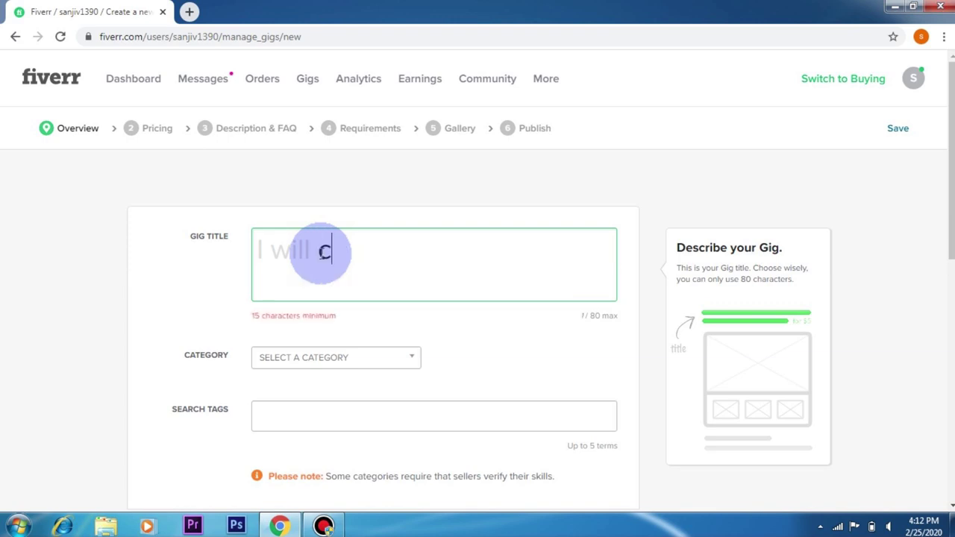
{"action": "type", "text": "reate a very entertaining Car"}
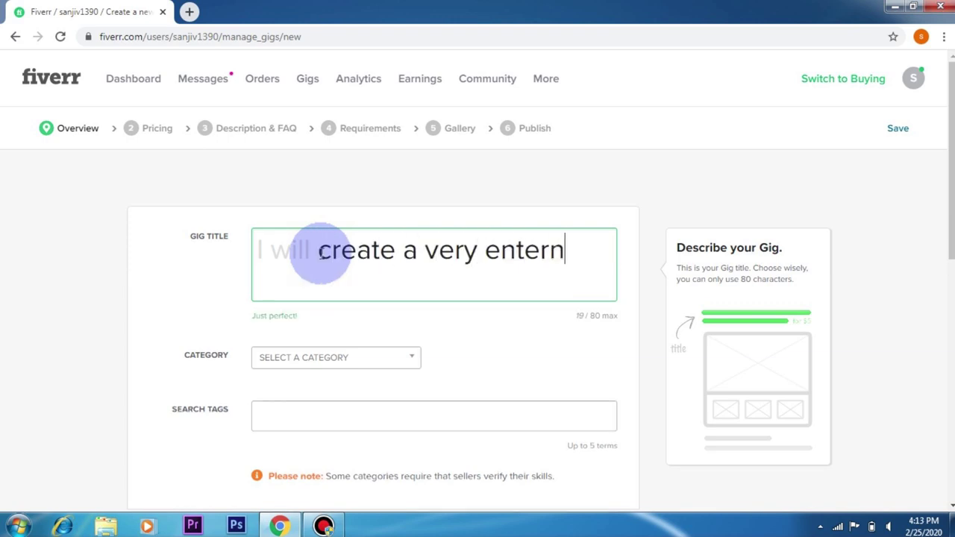
{"action": "type", "text": "toon Photog"}
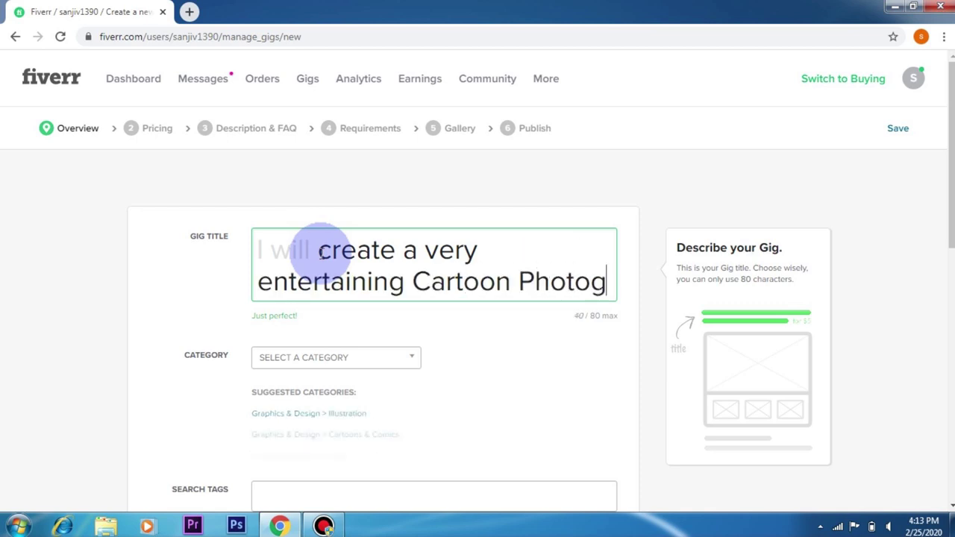
{"action": "type", "text": "raph and Cart"}
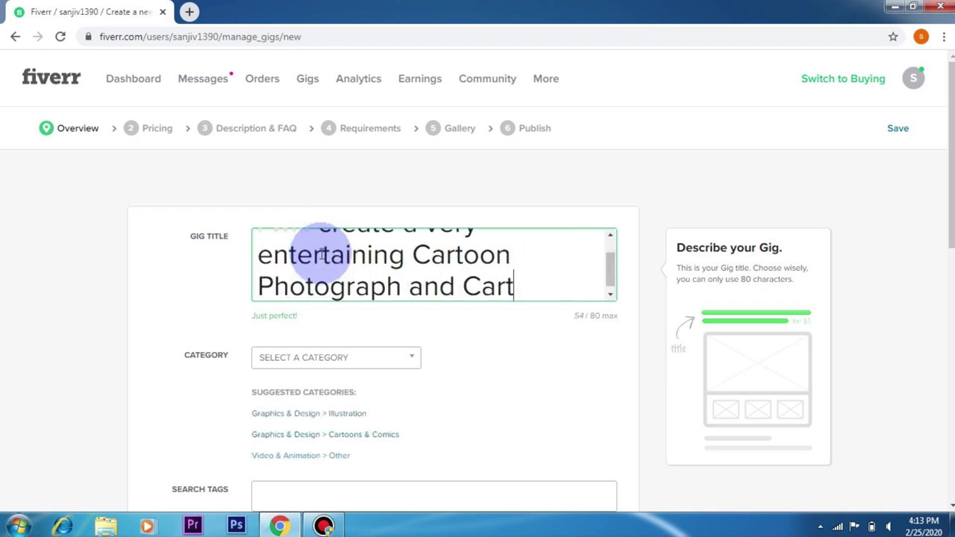
{"action": "type", "text": "oon Video."}
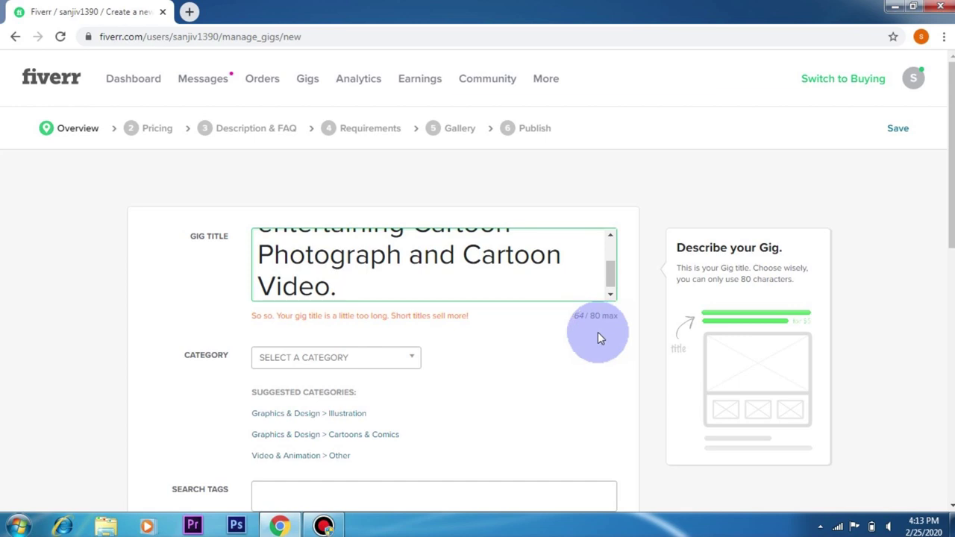
{"action": "key", "text": "BackSpace"}
{"action": "left_click_drag", "start_coordinate": [611, 274], "coordinate": [609, 259]}
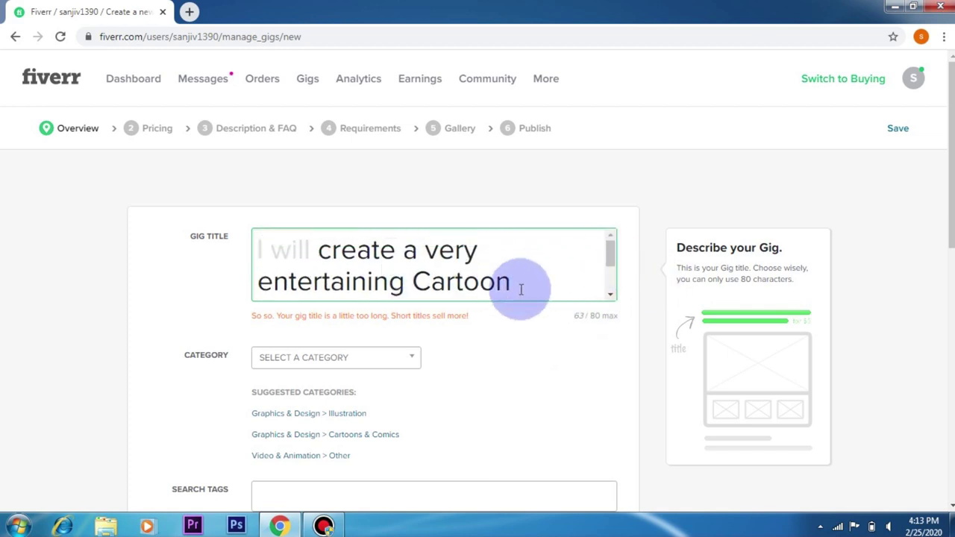
{"action": "left_click", "coordinate": [613, 256]}
{"action": "left_click_drag", "start_coordinate": [614, 255], "coordinate": [614, 277]}
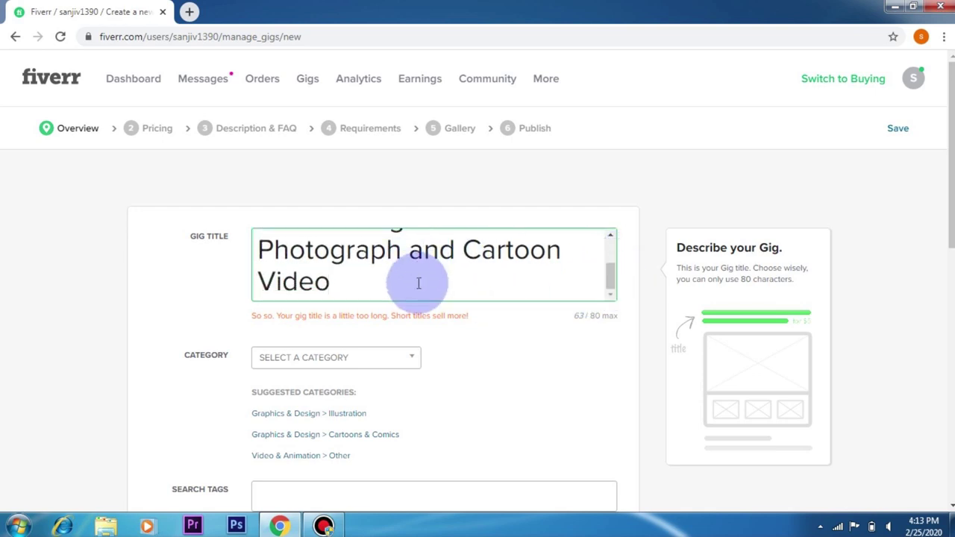
Set the gig's category to Graphics & Design with the subcategory Cartoons & Comics.
{"action": "scroll", "coordinate": [420, 283], "scroll_direction": "down", "scroll_amount": 1}
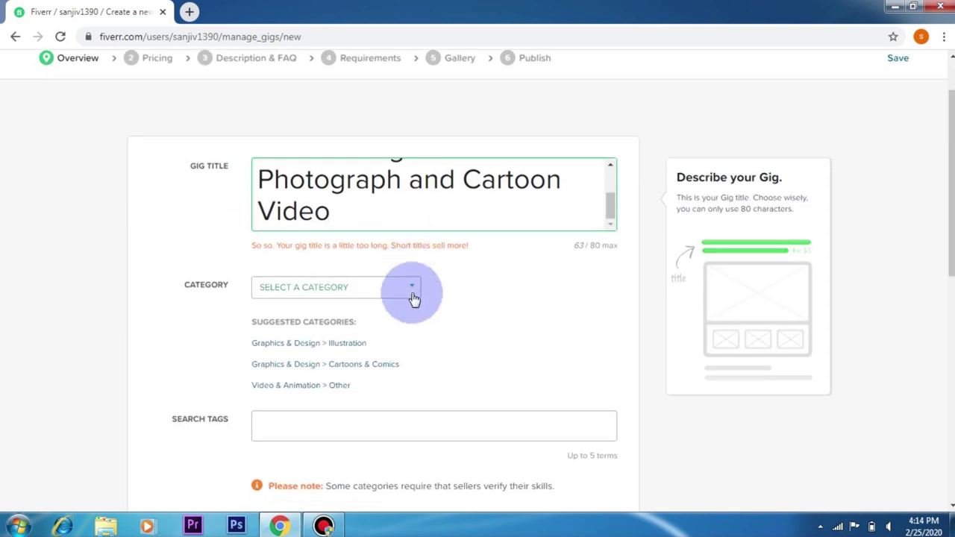
{"action": "left_click", "coordinate": [412, 290]}
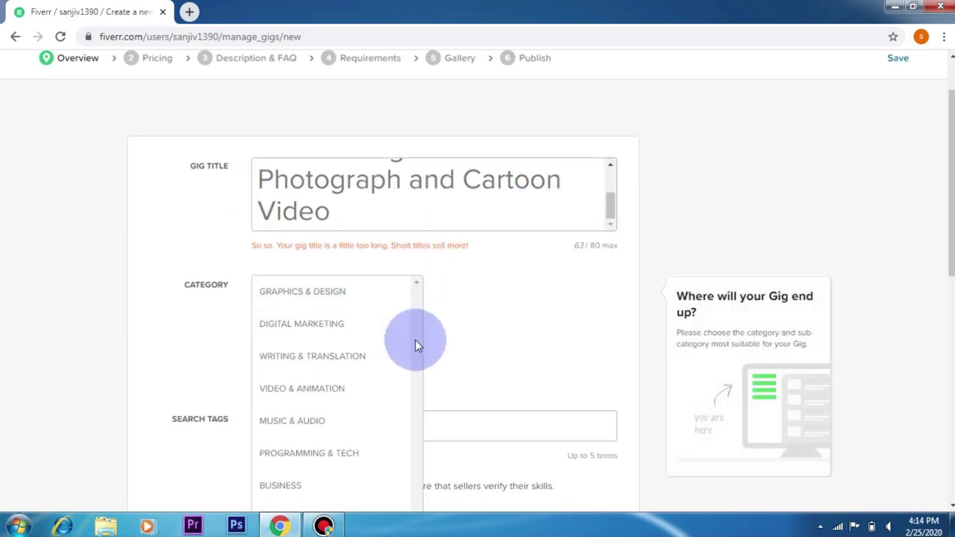
{"action": "scroll", "coordinate": [416, 345], "scroll_direction": "down", "scroll_amount": 1}
{"action": "scroll", "coordinate": [416, 346], "scroll_direction": "down", "scroll_amount": 1}
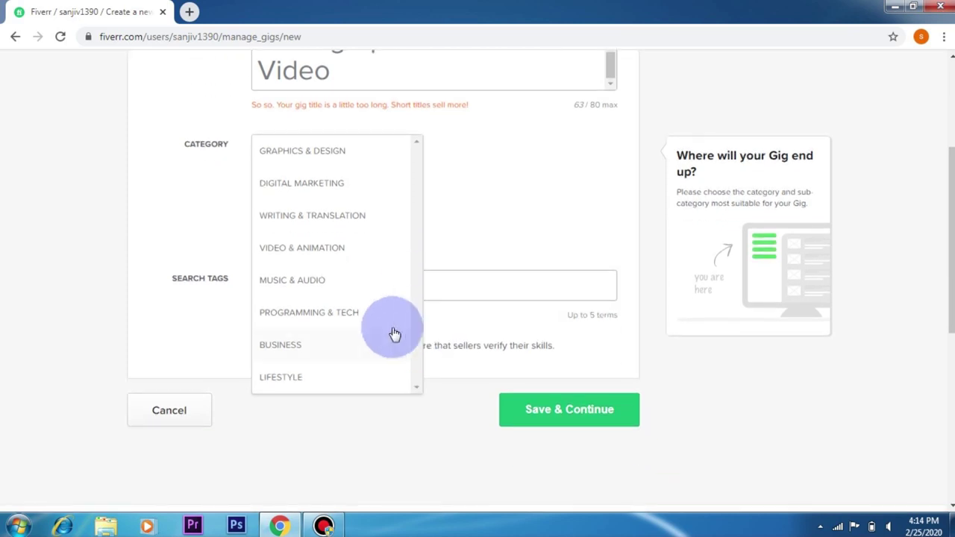
{"action": "left_click", "coordinate": [318, 151]}
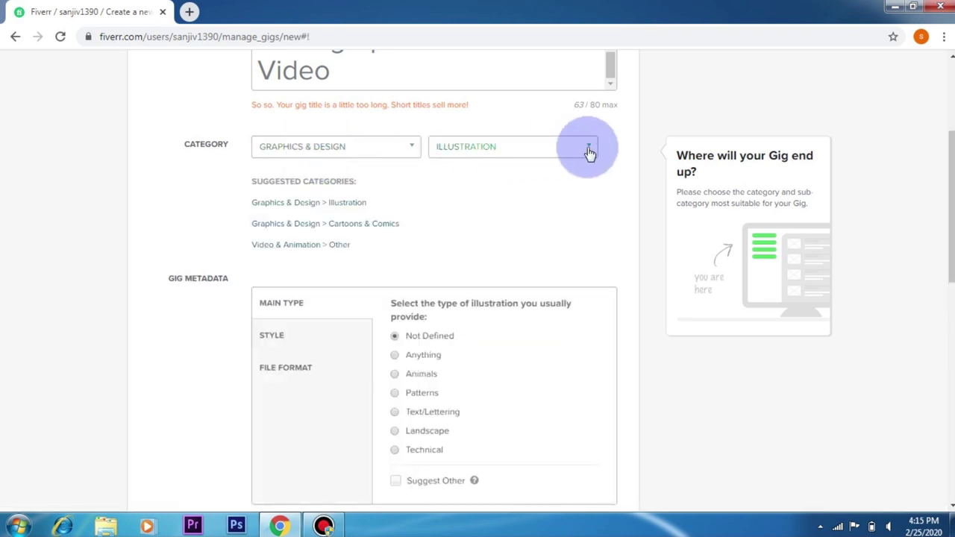
{"action": "left_click", "coordinate": [589, 148]}
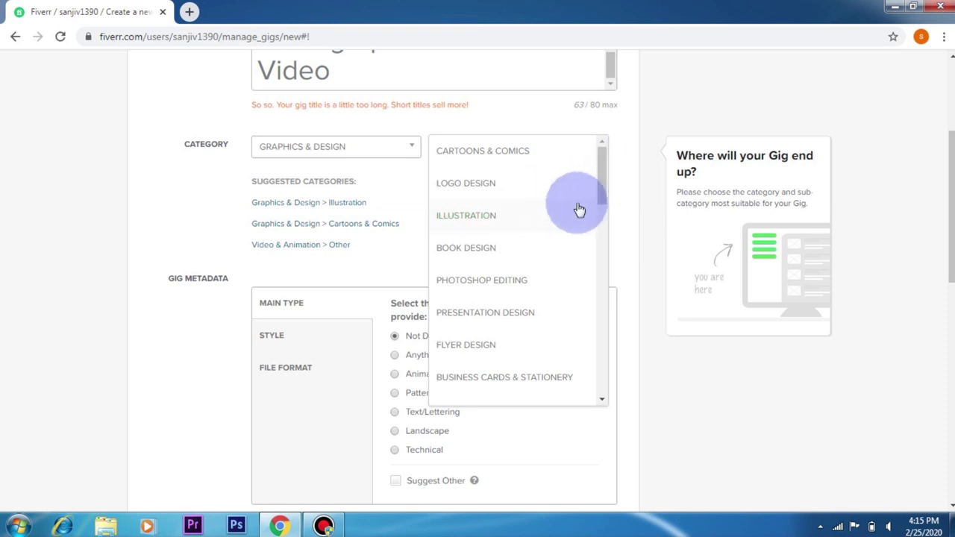
{"action": "left_click", "coordinate": [484, 150]}
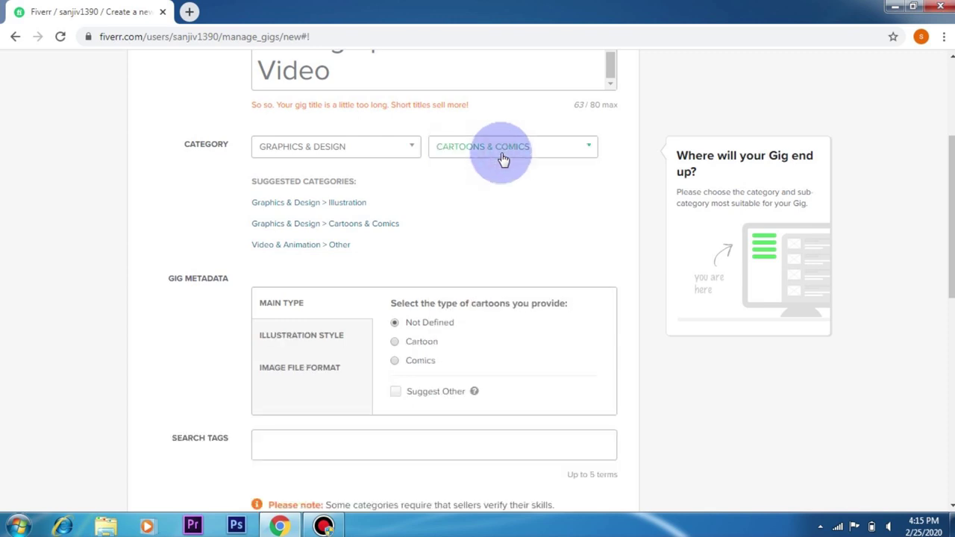
Shorten the gig title to "create a Cartoon Photograph and Cartoon Video" by removing the words "very" and "entertaining".
{"action": "scroll", "coordinate": [507, 214], "scroll_direction": "up", "scroll_amount": 2}
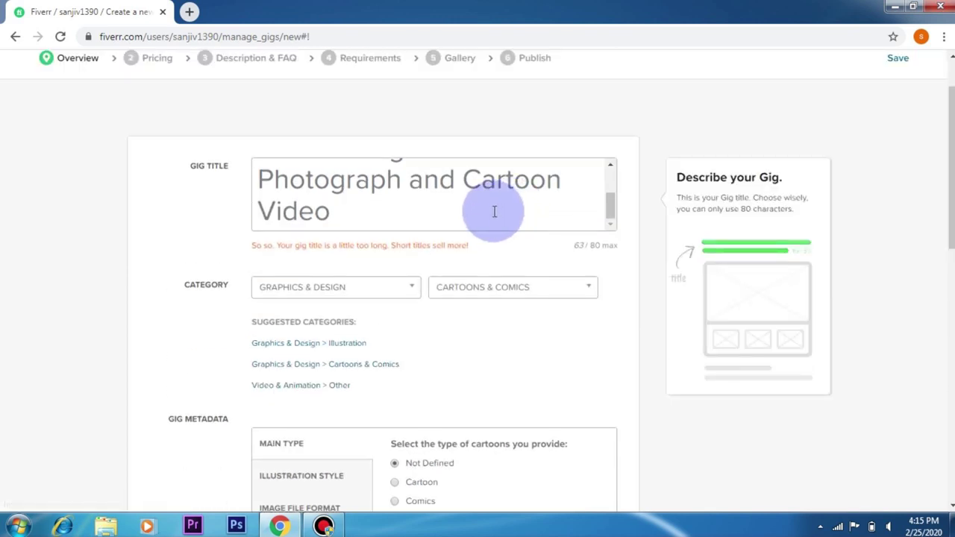
{"action": "scroll", "coordinate": [537, 376], "scroll_direction": "down", "scroll_amount": 1}
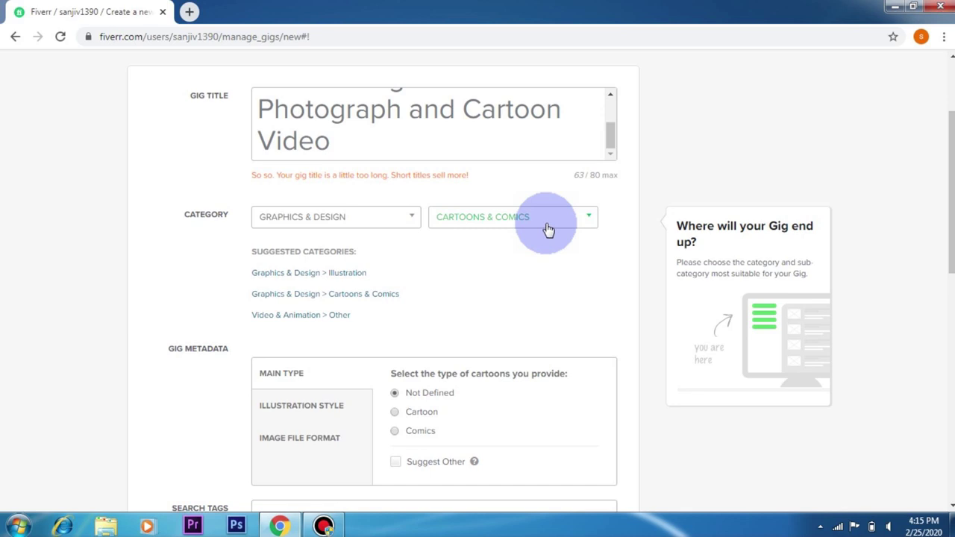
{"action": "scroll", "coordinate": [548, 229], "scroll_direction": "up", "scroll_amount": 2}
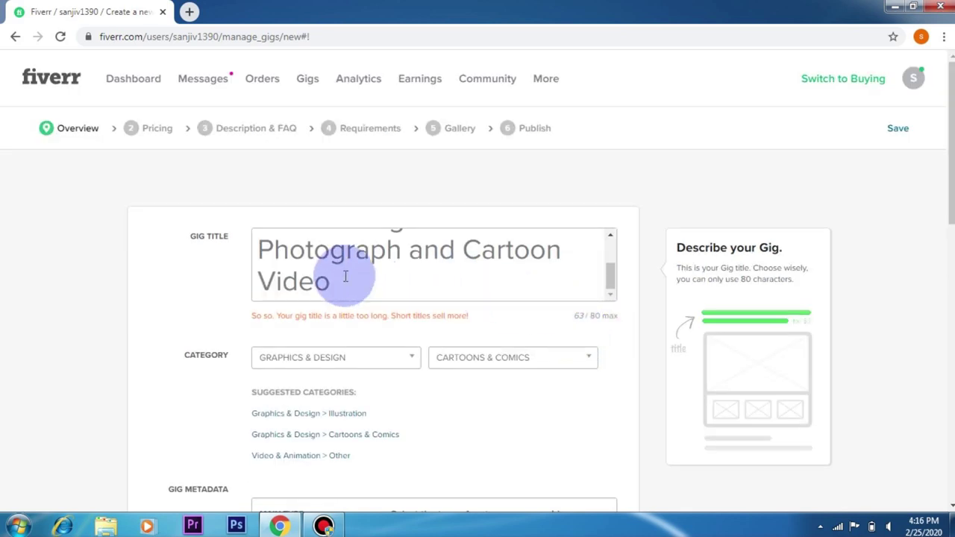
{"action": "left_click_drag", "start_coordinate": [609, 275], "coordinate": [611, 254]}
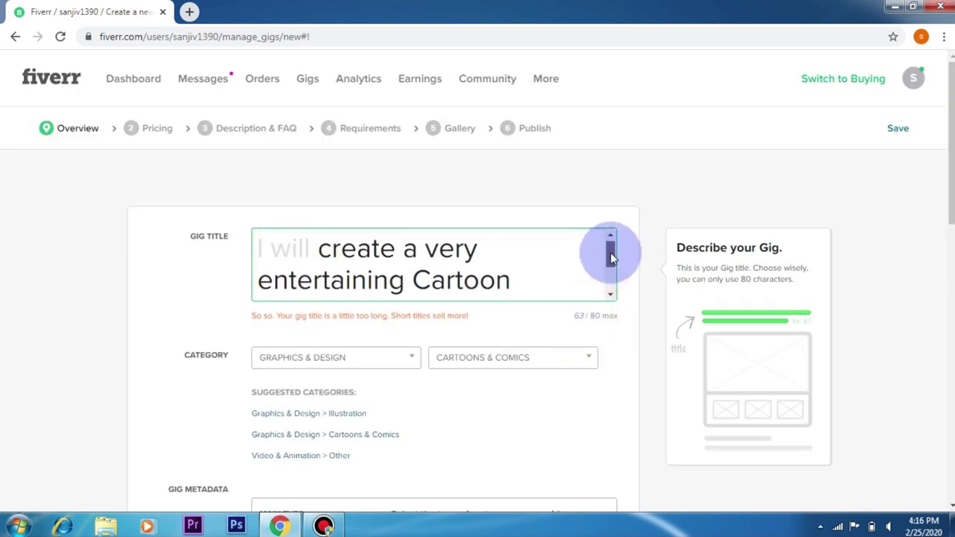
{"action": "left_click_drag", "start_coordinate": [397, 282], "coordinate": [215, 291]}
{"action": "key", "text": "BackSpace"}
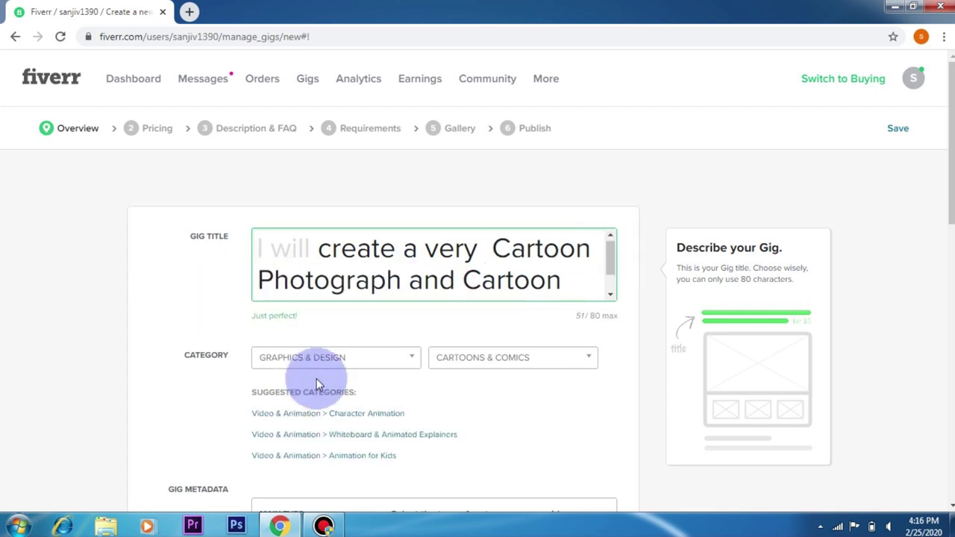
{"action": "double_click", "coordinate": [433, 249]}
{"action": "key", "text": "BackSpace"}
{"action": "key", "text": "BackSpace"}
Review the gig title, category, metadata and search tag sections of the overview form.
{"action": "scroll", "coordinate": [431, 268], "scroll_direction": "down", "scroll_amount": 1}
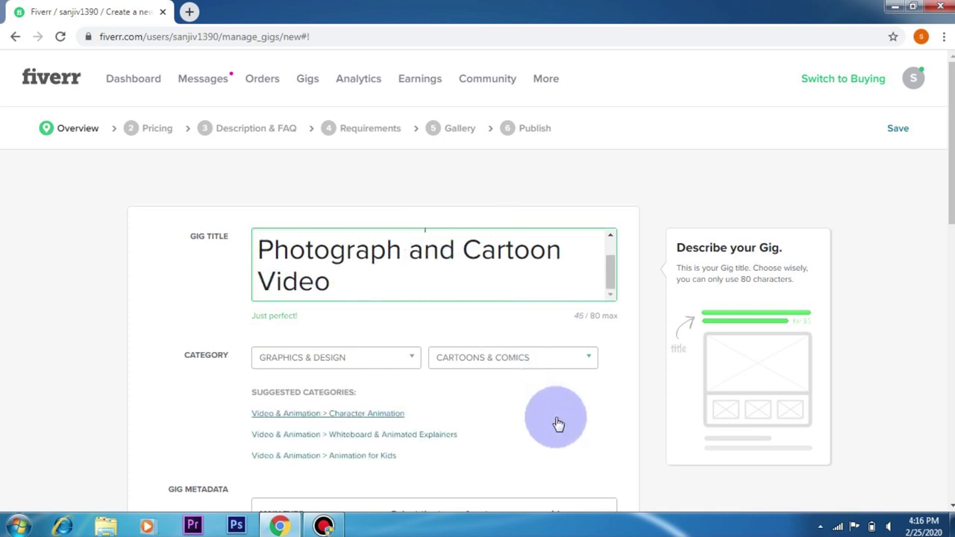
{"action": "scroll", "coordinate": [595, 171], "scroll_direction": "down", "scroll_amount": 3}
{"action": "scroll", "coordinate": [596, 166], "scroll_direction": "down", "scroll_amount": 2}
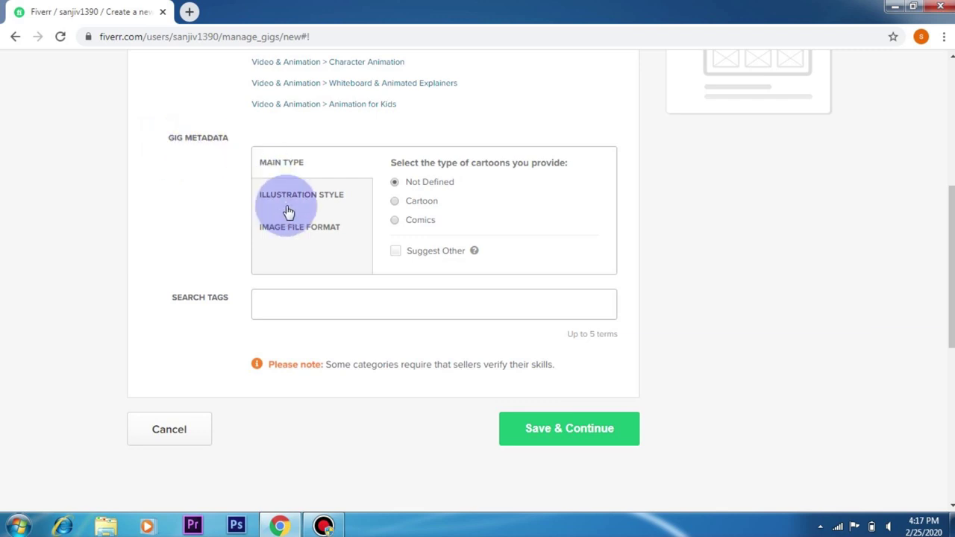
{"action": "scroll", "coordinate": [289, 212], "scroll_direction": "down", "scroll_amount": 1}
{"action": "left_click", "coordinate": [278, 233]}
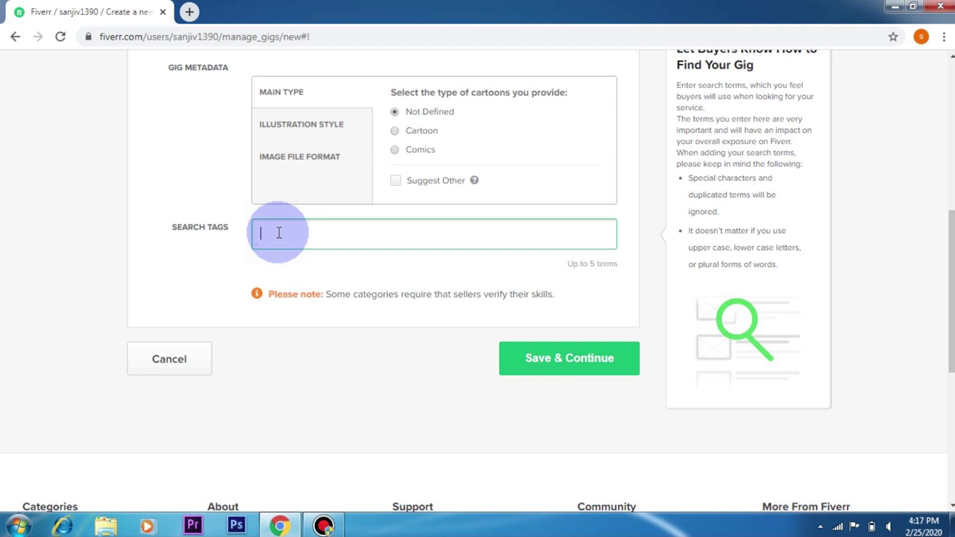
{"action": "scroll", "coordinate": [280, 232], "scroll_direction": "up", "scroll_amount": 4}
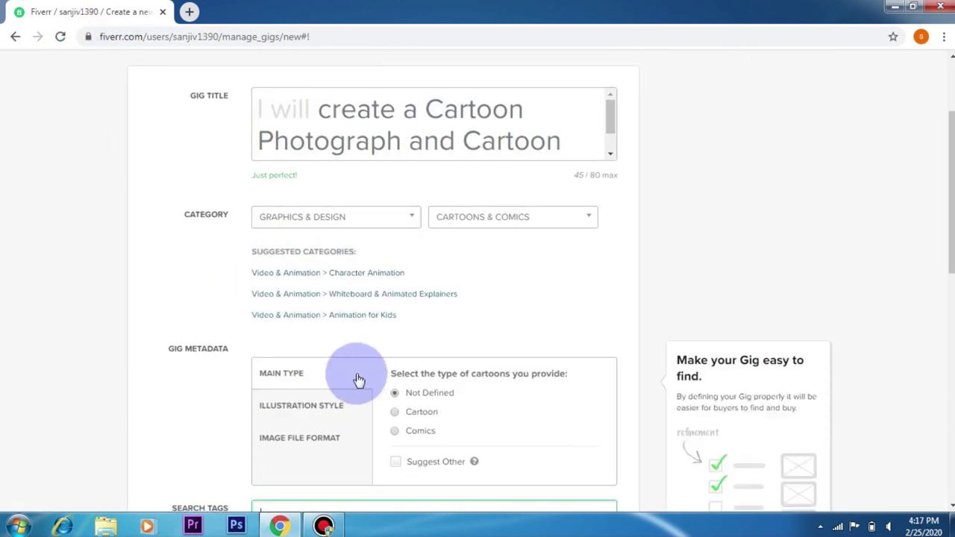
{"action": "scroll", "coordinate": [356, 380], "scroll_direction": "down", "scroll_amount": 2}
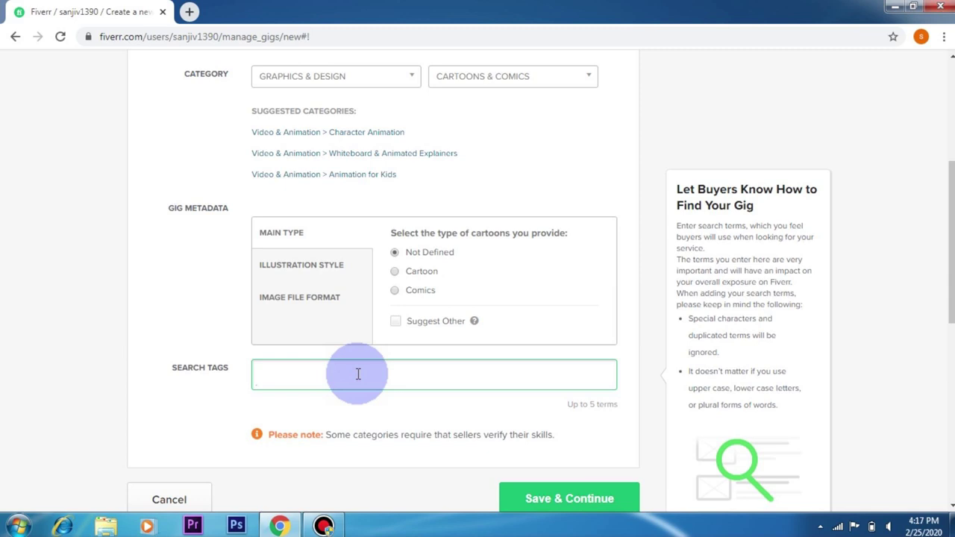
{"action": "scroll", "coordinate": [357, 373], "scroll_direction": "up", "scroll_amount": 4}
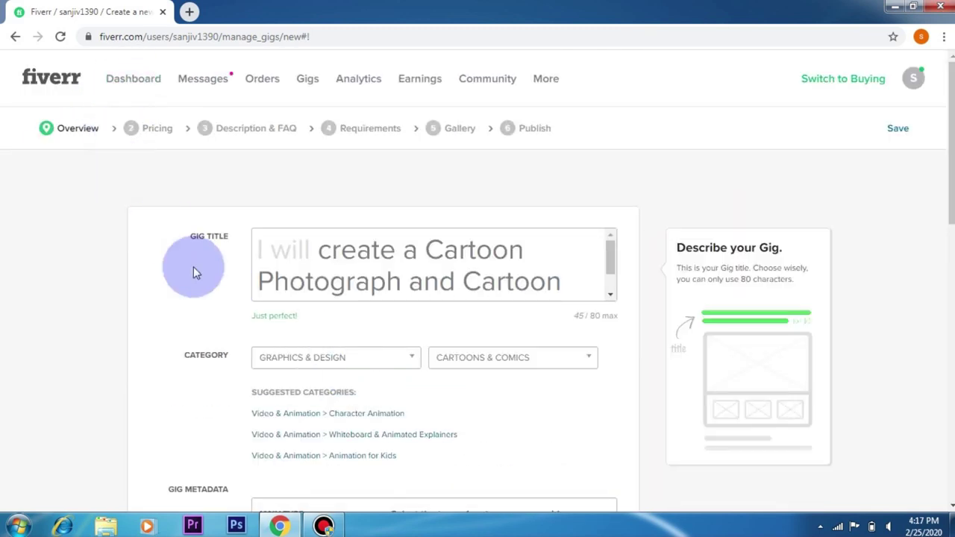
{"action": "scroll", "coordinate": [421, 388], "scroll_direction": "down", "scroll_amount": 3}
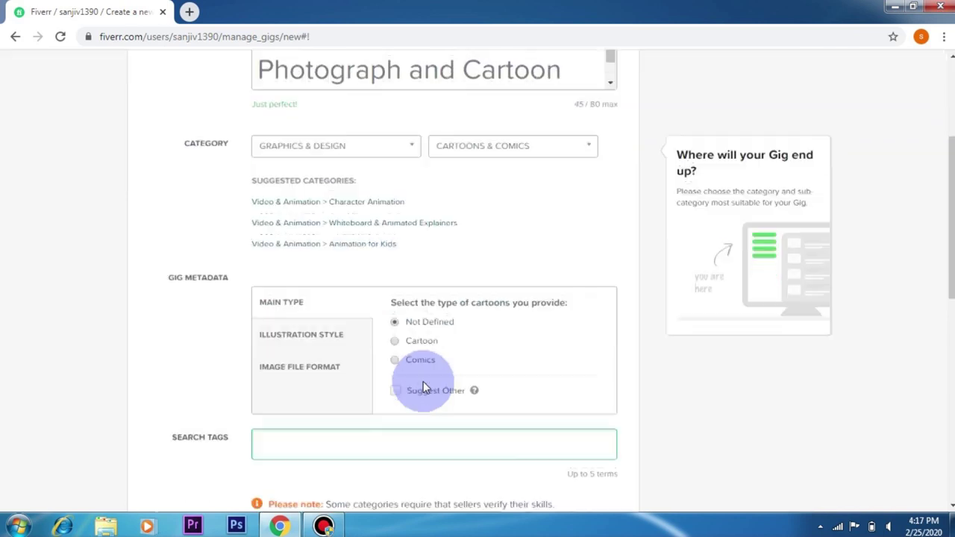
{"action": "scroll", "coordinate": [423, 386], "scroll_direction": "up", "scroll_amount": 3}
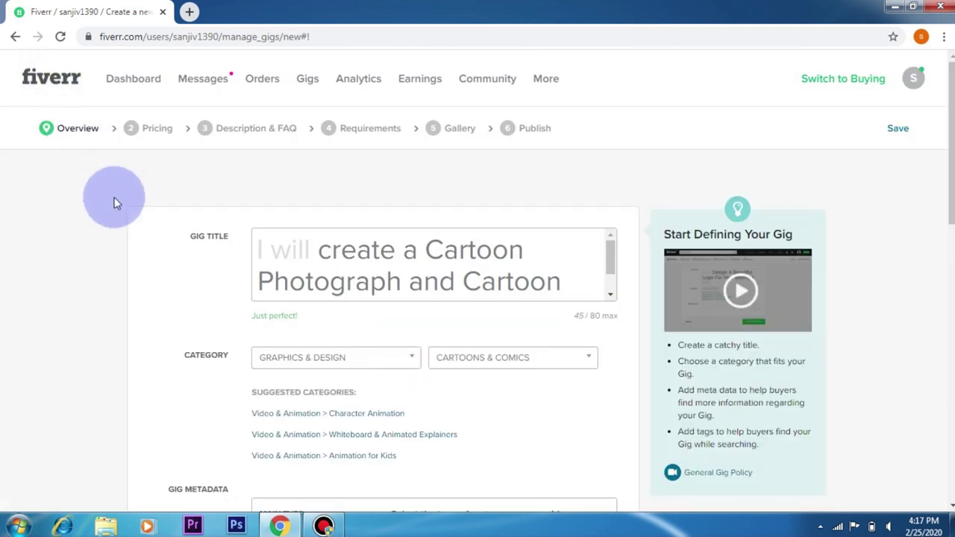
Add the search tags "cartoon", "cartoon photo" and "cartoon video" to the gig.
{"action": "scroll", "coordinate": [109, 218], "scroll_direction": "down", "scroll_amount": 3}
{"action": "scroll", "coordinate": [109, 216], "scroll_direction": "down", "scroll_amount": 2}
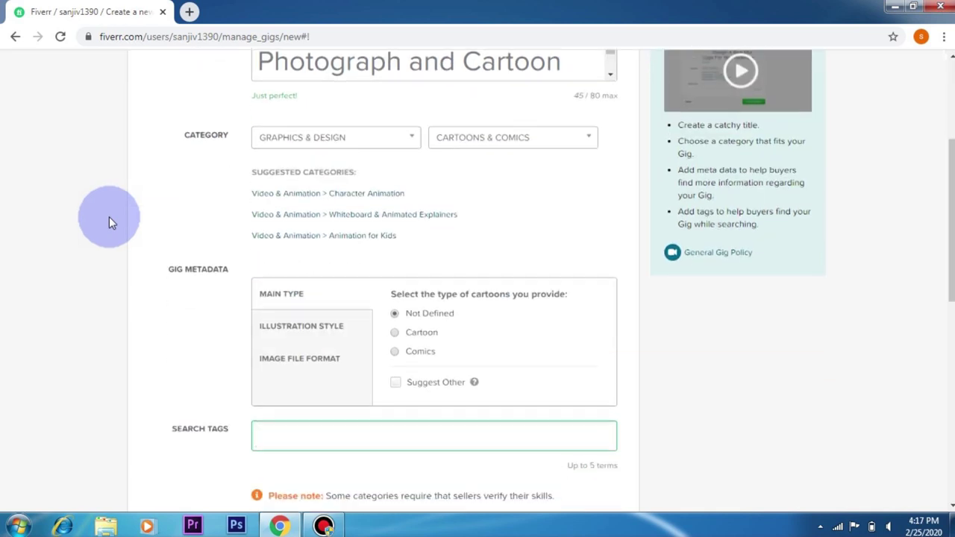
{"action": "left_click", "coordinate": [276, 376]}
{"action": "type", "text": "cartoon"}
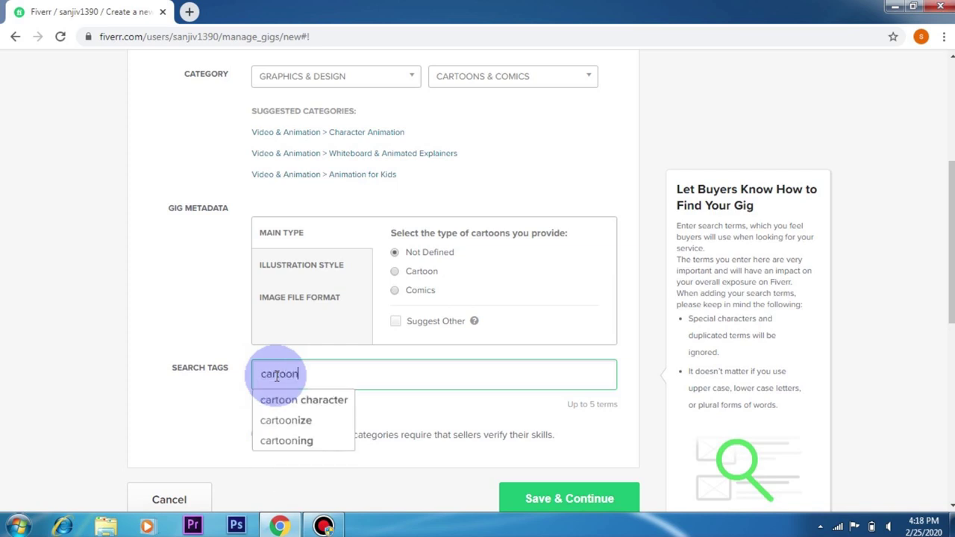
{"action": "key", "text": "Return"}
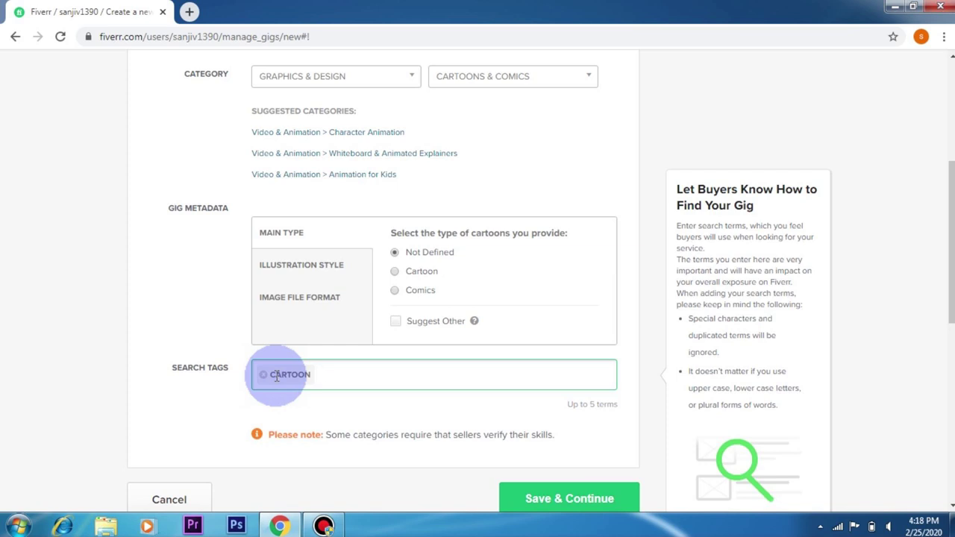
{"action": "type", "text": "cartoo"}
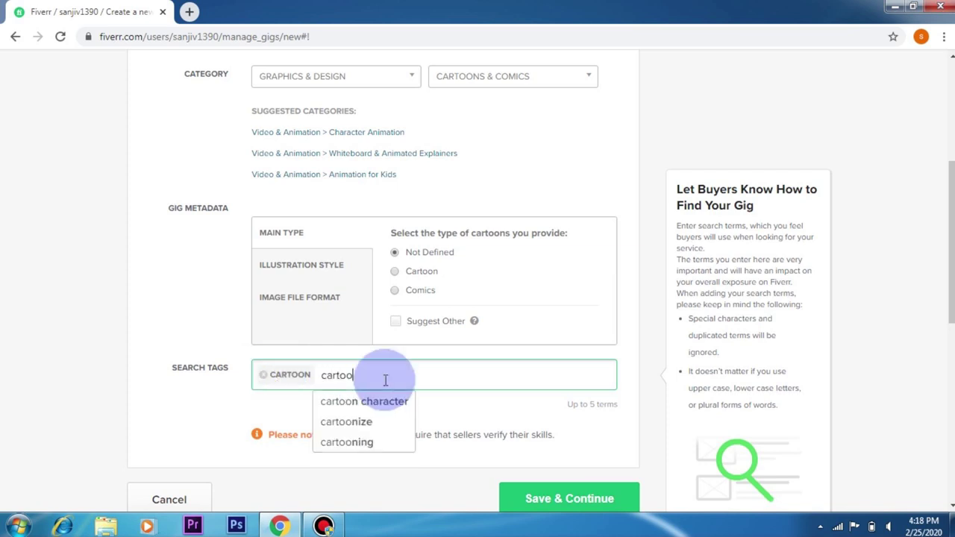
{"action": "type", "text": "n photo"}
{"action": "key", "text": "Return"}
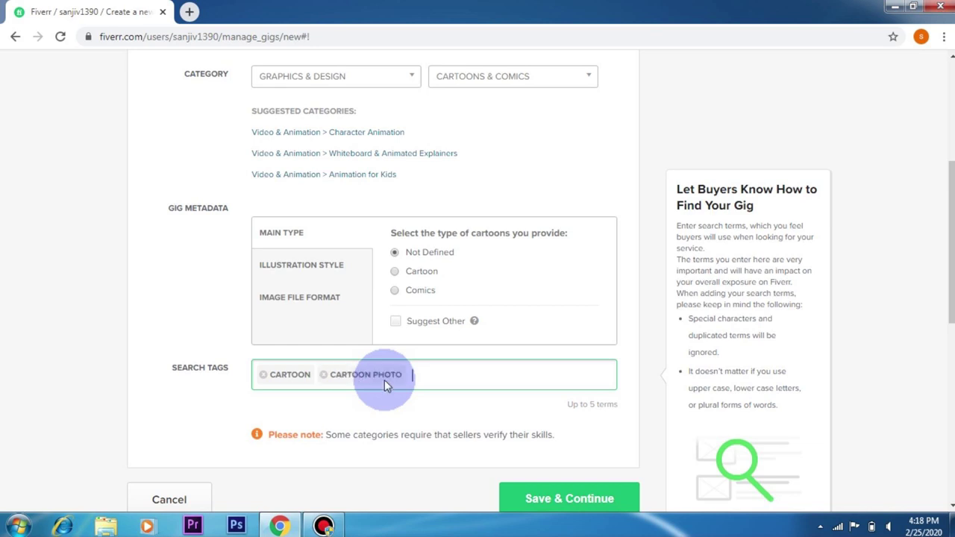
{"action": "type", "text": "cartoon video"}
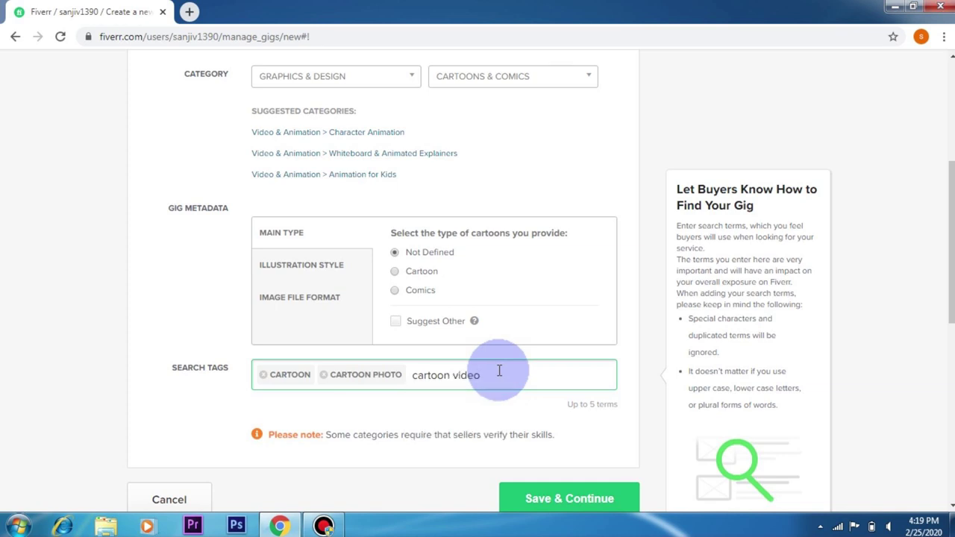
{"action": "key", "text": "Return"}
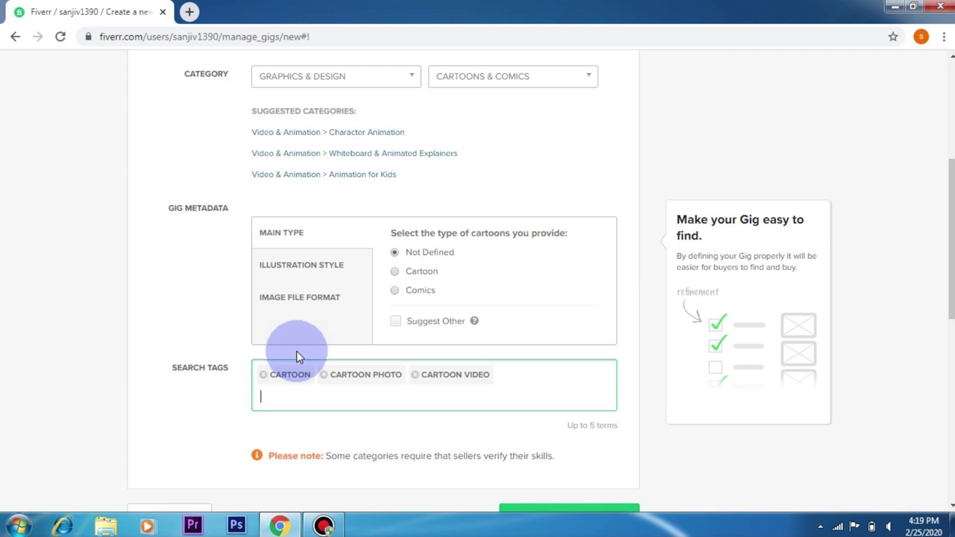
Save the gig overview with its search tags and continue to the pricing stage.
{"action": "mouse_move", "coordinate": [464, 375]}
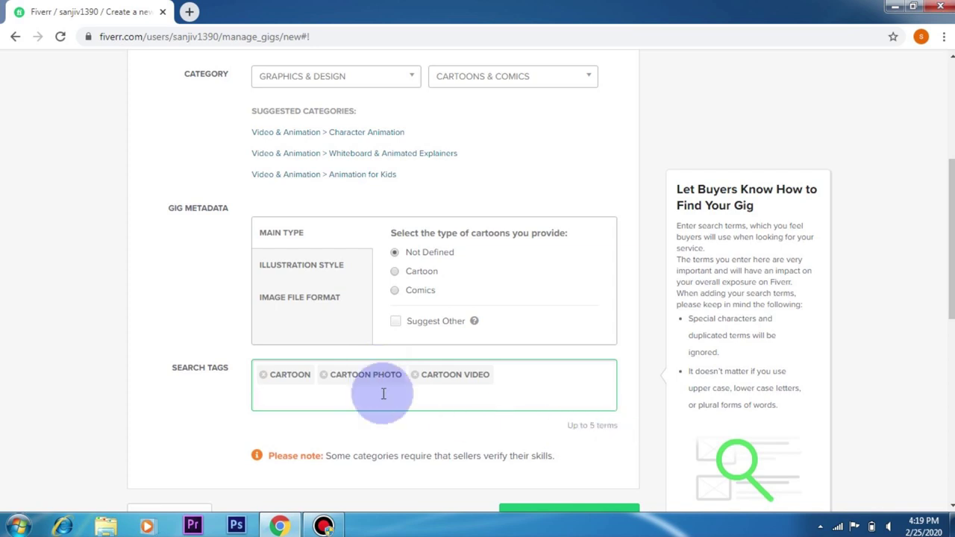
{"action": "scroll", "coordinate": [383, 393], "scroll_direction": "down", "scroll_amount": 1}
{"action": "scroll", "coordinate": [382, 396], "scroll_direction": "down", "scroll_amount": 3}
{"action": "left_click", "coordinate": [559, 312]}
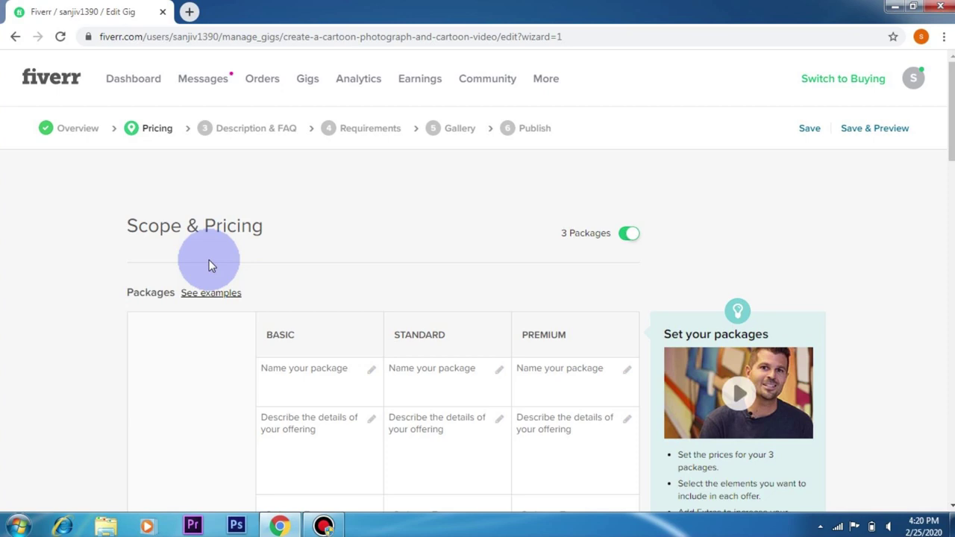
Switch the 3 Packages option off to view the single-package layout, and switch it back on.
{"action": "scroll", "coordinate": [209, 262], "scroll_direction": "down", "scroll_amount": 1}
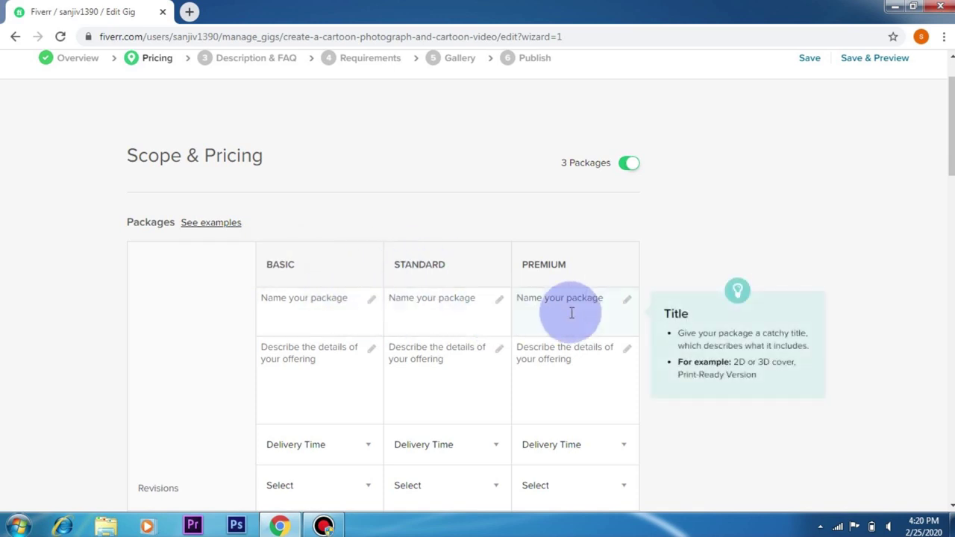
{"action": "mouse_move", "coordinate": [591, 174]}
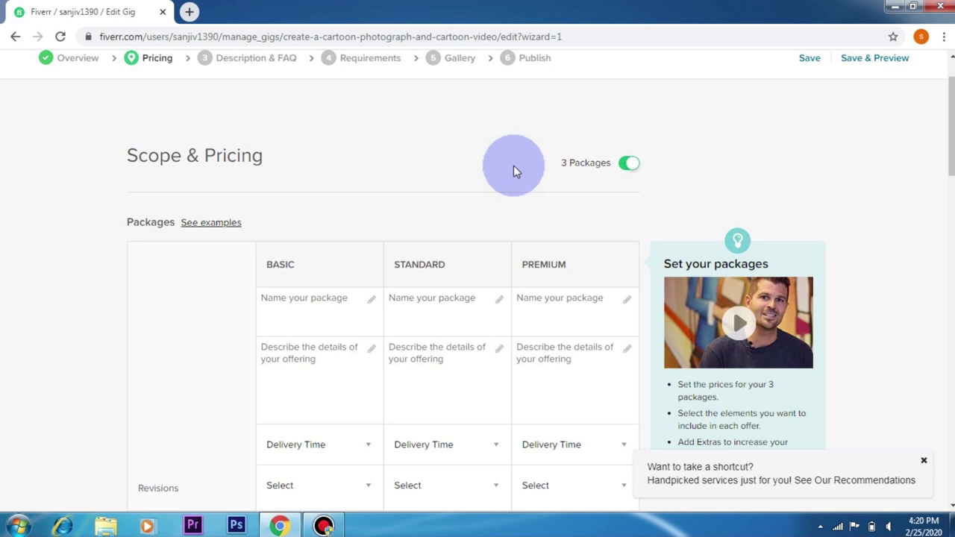
{"action": "left_click", "coordinate": [627, 165]}
{"action": "left_click", "coordinate": [627, 166]}
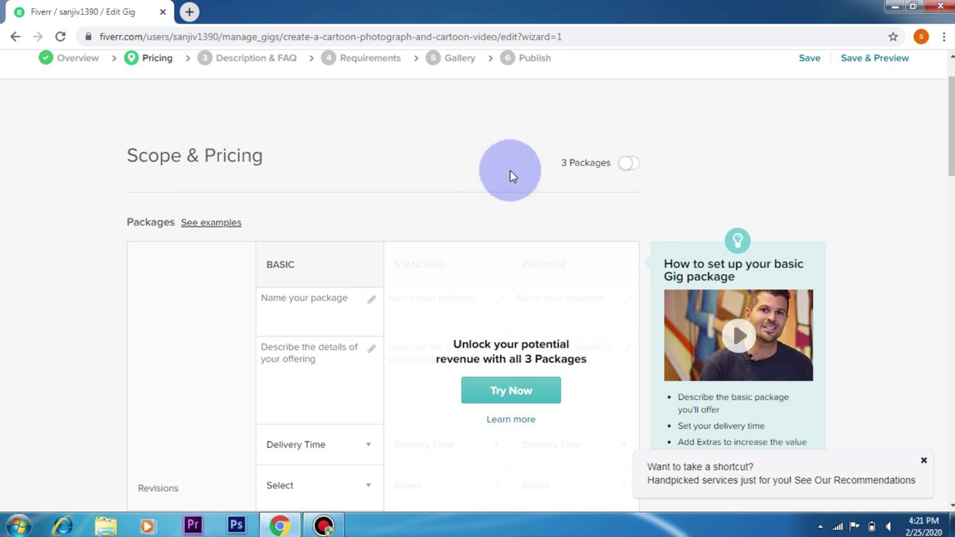
{"action": "left_click", "coordinate": [627, 165]}
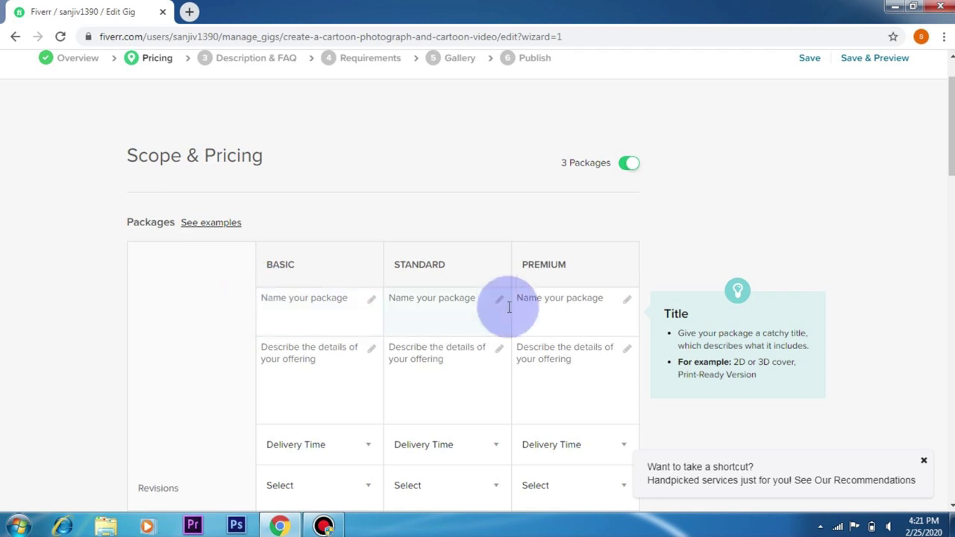
Name the Basic package "basic package" and describe its offering as "10 cartoon photos or 1 cartoon video".
{"action": "scroll", "coordinate": [413, 351], "scroll_direction": "down", "scroll_amount": 1}
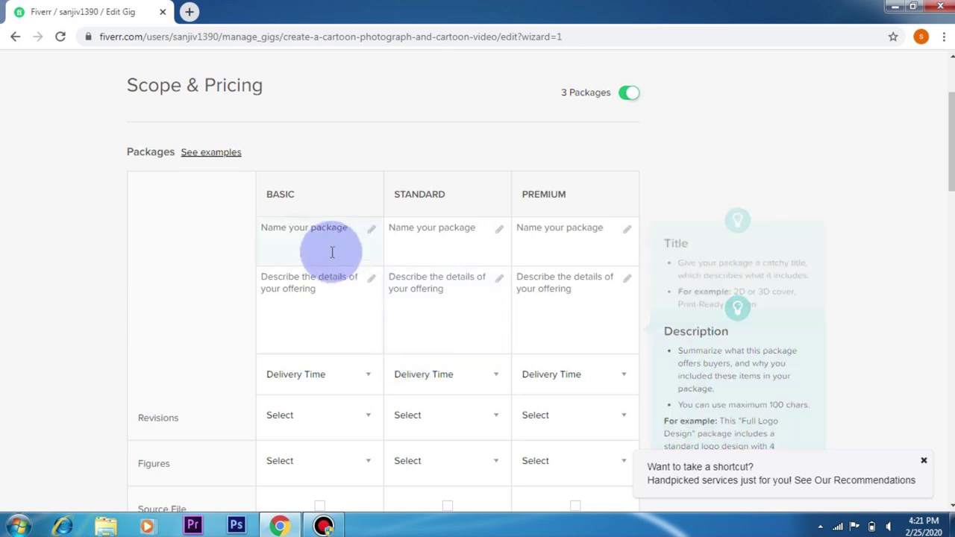
{"action": "left_click", "coordinate": [286, 228]}
{"action": "type", "text": "basic package"}
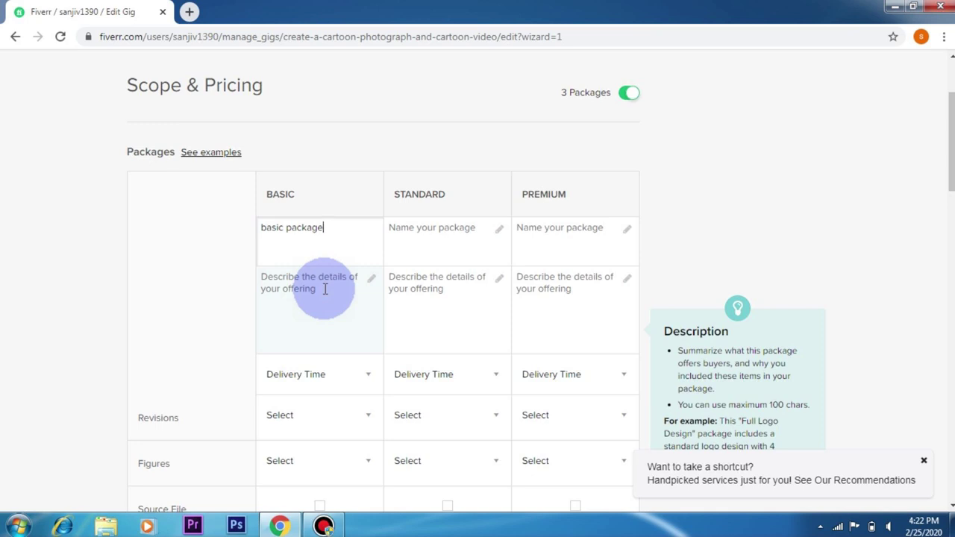
{"action": "left_click", "coordinate": [325, 289]}
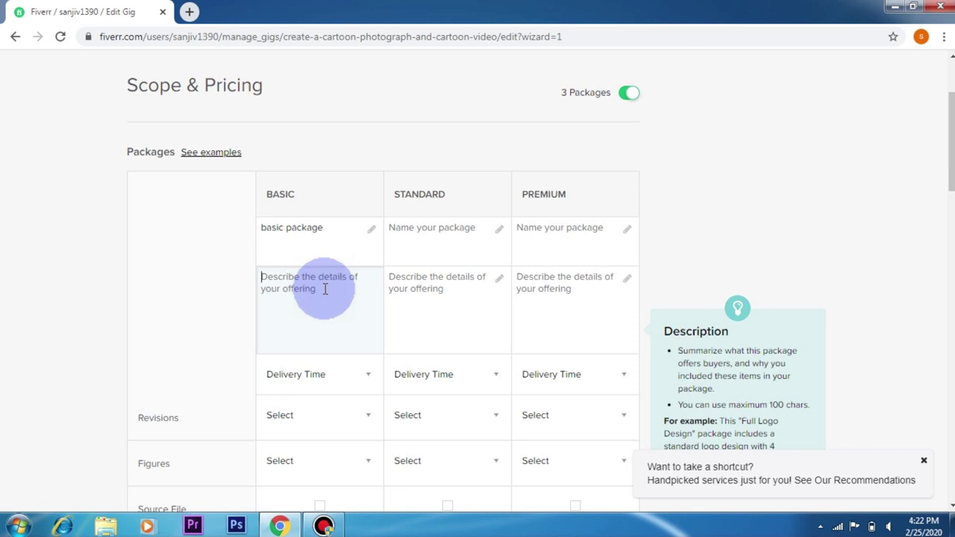
{"action": "type", "text": "10 cartoon photos or 1 cartoon video"}
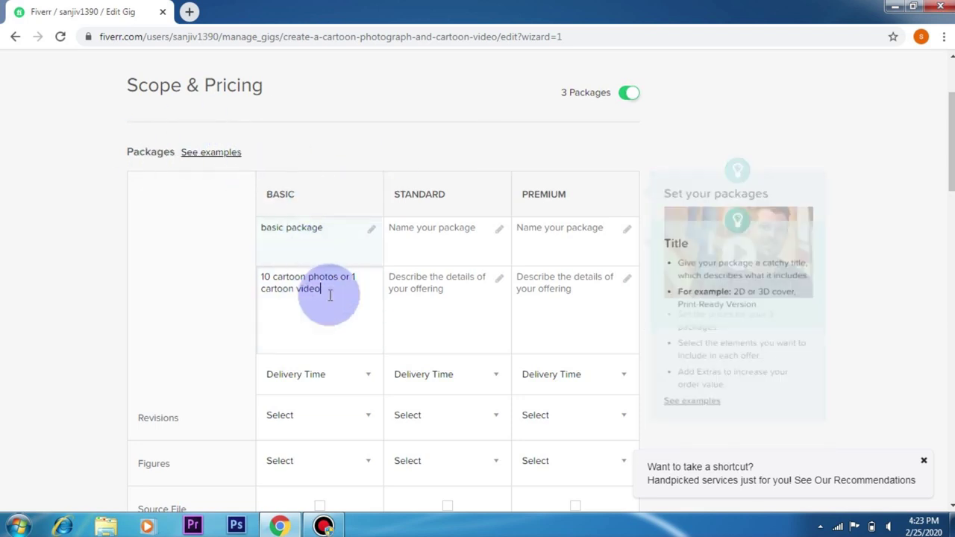
Set the Basic package's delivery time to 3 Days Delivery and its revisions to 0.
{"action": "scroll", "coordinate": [339, 307], "scroll_direction": "down", "scroll_amount": 1}
{"action": "scroll", "coordinate": [338, 307], "scroll_direction": "down", "scroll_amount": 1}
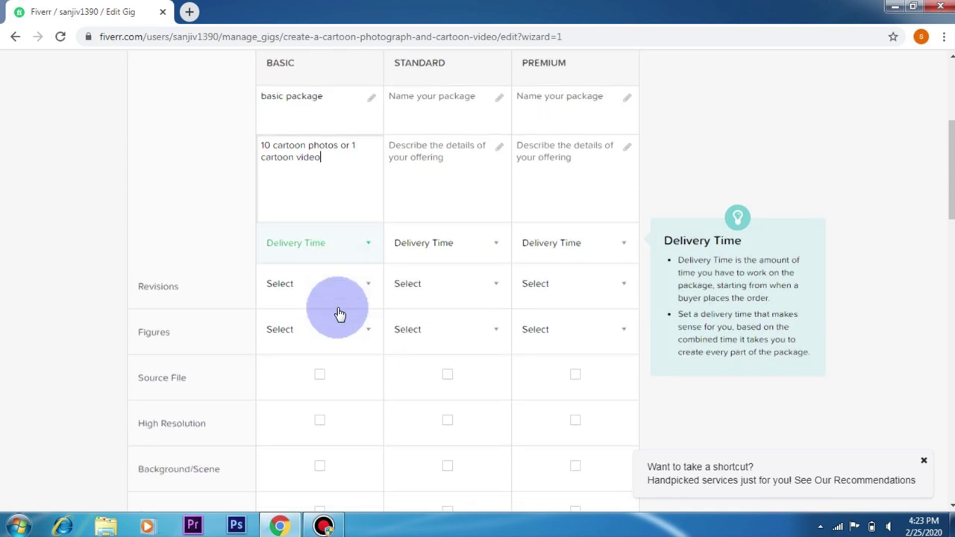
{"action": "left_click", "coordinate": [366, 237]}
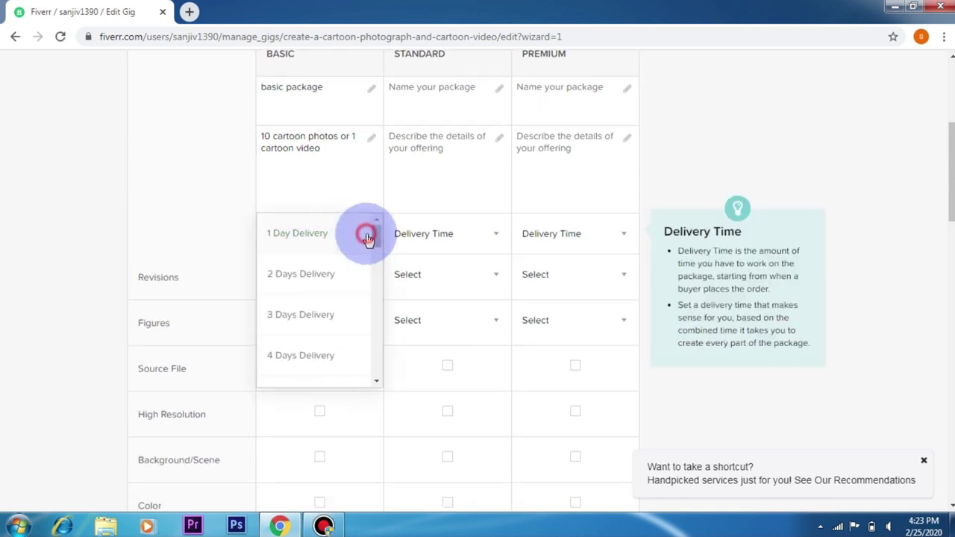
{"action": "left_click", "coordinate": [321, 316]}
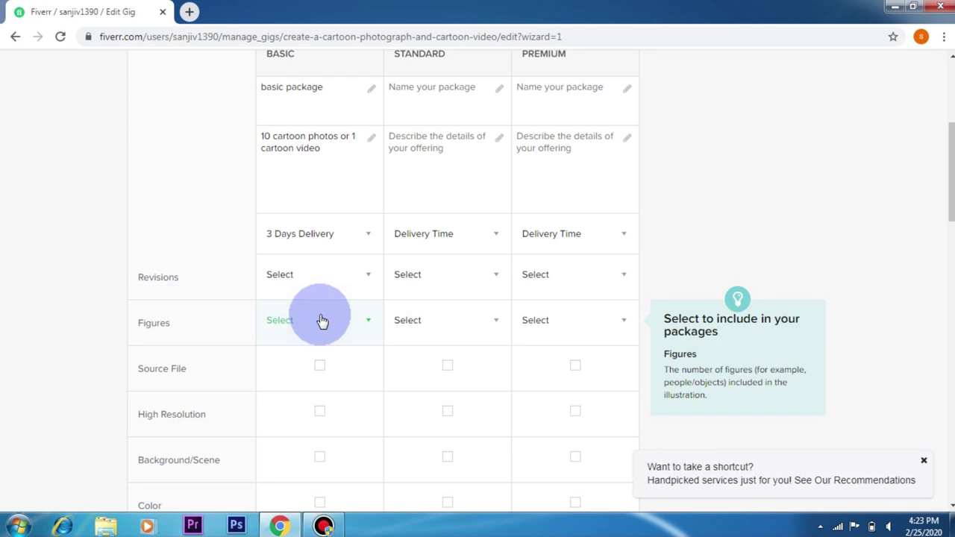
{"action": "left_click", "coordinate": [304, 148]}
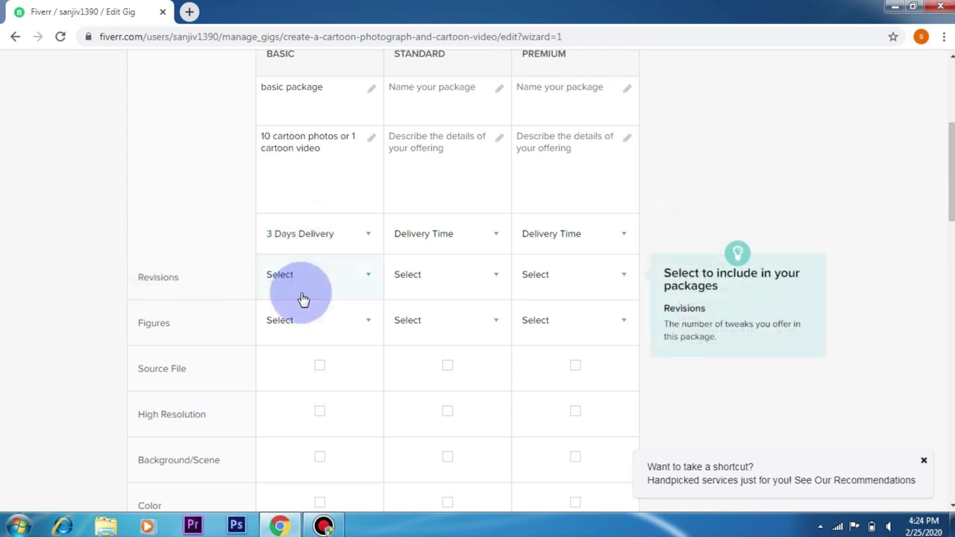
{"action": "left_click", "coordinate": [369, 282]}
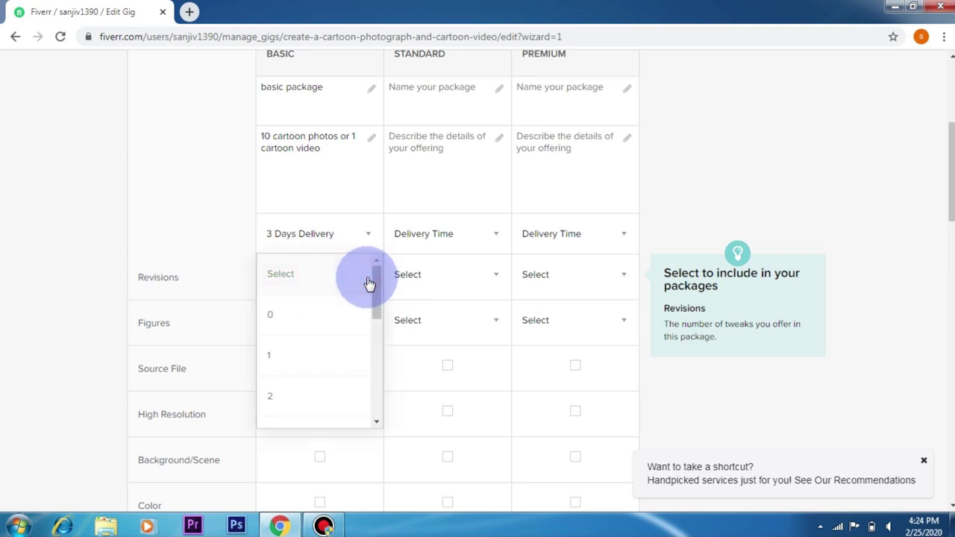
{"action": "left_click", "coordinate": [331, 329]}
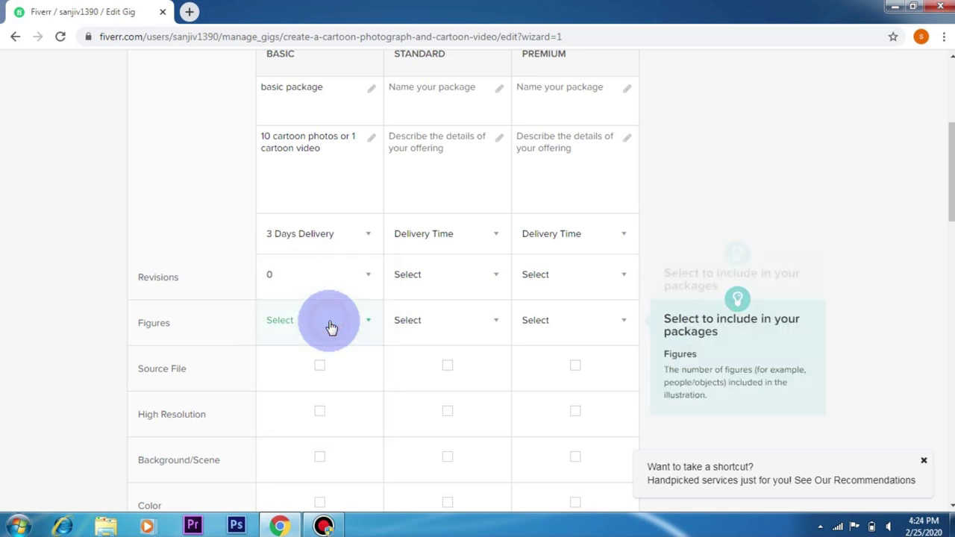
Include High Resolution in the Basic package.
{"action": "scroll", "coordinate": [332, 328], "scroll_direction": "up", "scroll_amount": 1}
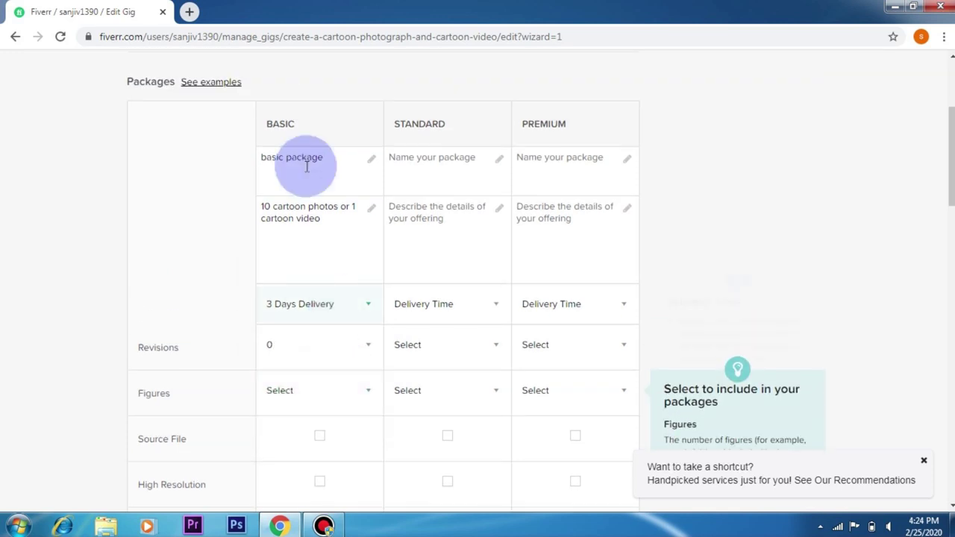
{"action": "left_click", "coordinate": [292, 293]}
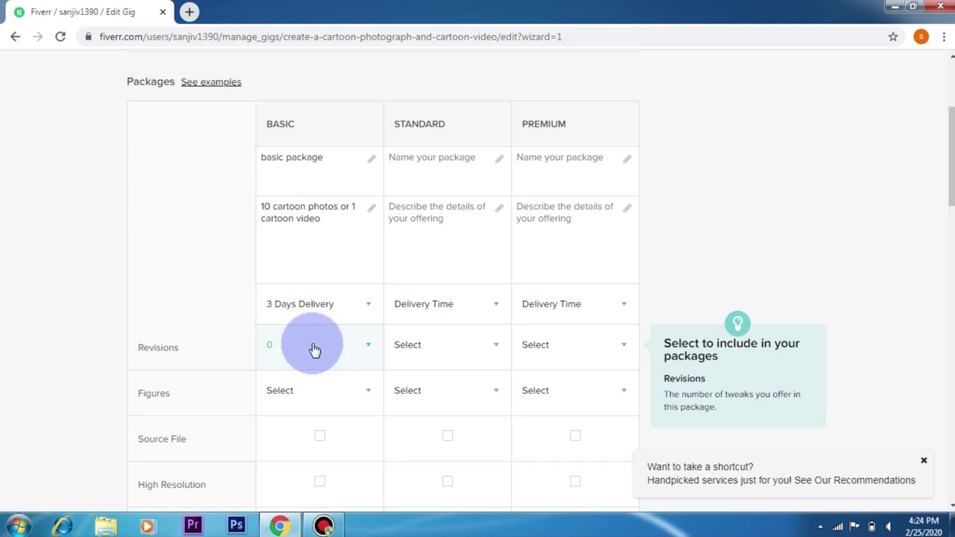
{"action": "scroll", "coordinate": [314, 350], "scroll_direction": "down", "scroll_amount": 2}
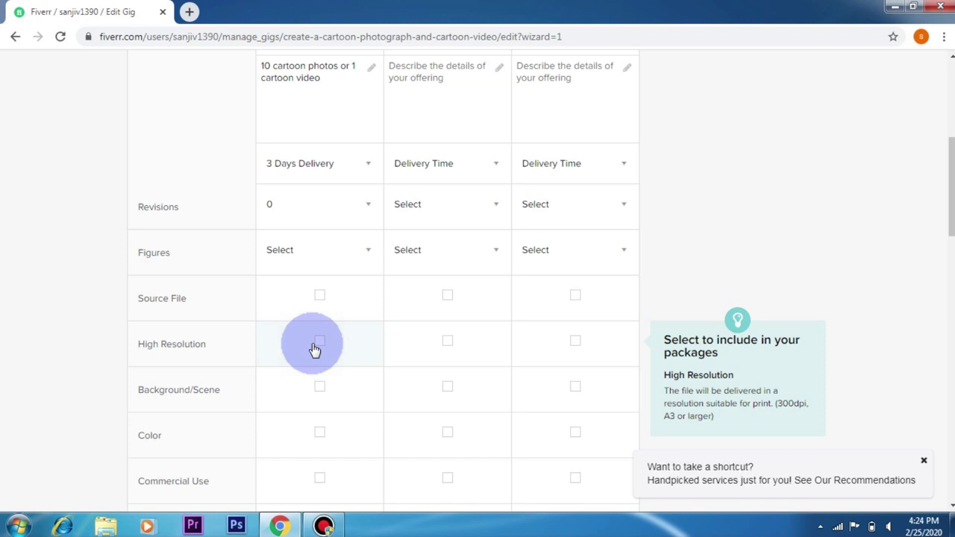
{"action": "left_click", "coordinate": [321, 344]}
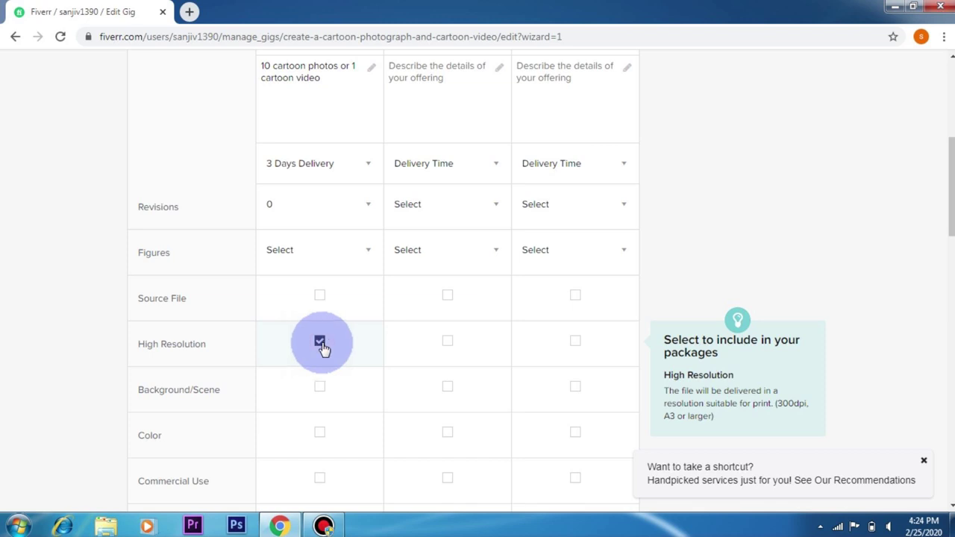
Include Color in the Basic package and set its price to $100.
{"action": "scroll", "coordinate": [322, 348], "scroll_direction": "down", "scroll_amount": 1}
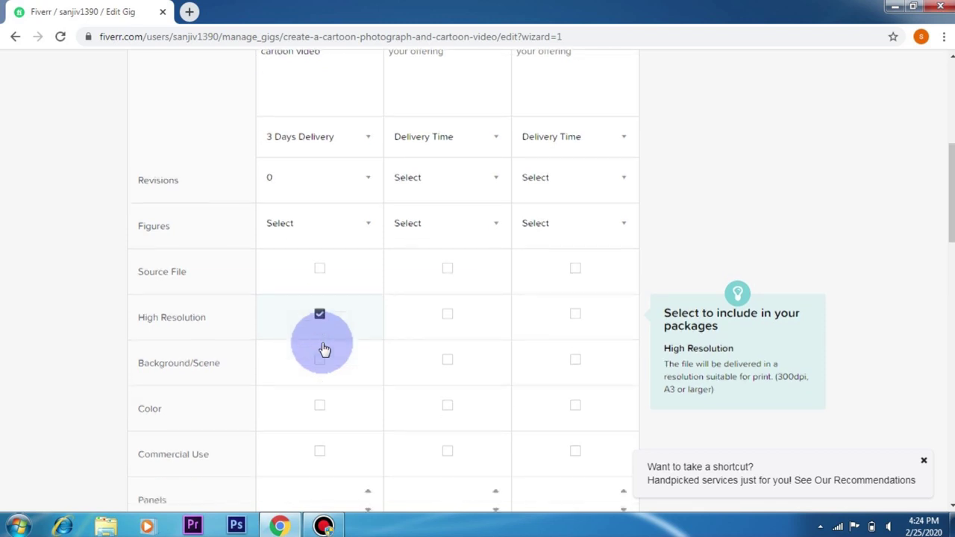
{"action": "left_click", "coordinate": [322, 363]}
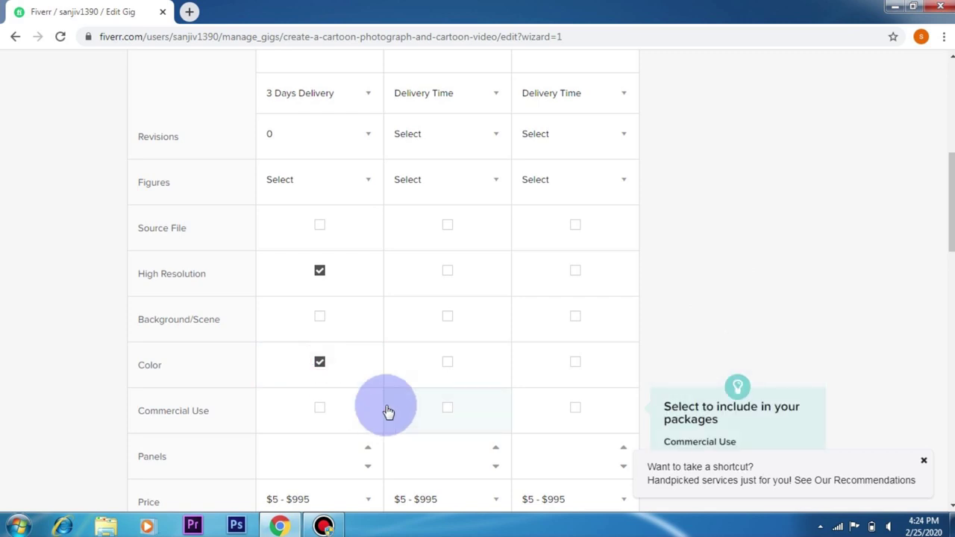
{"action": "scroll", "coordinate": [387, 411], "scroll_direction": "down", "scroll_amount": 2}
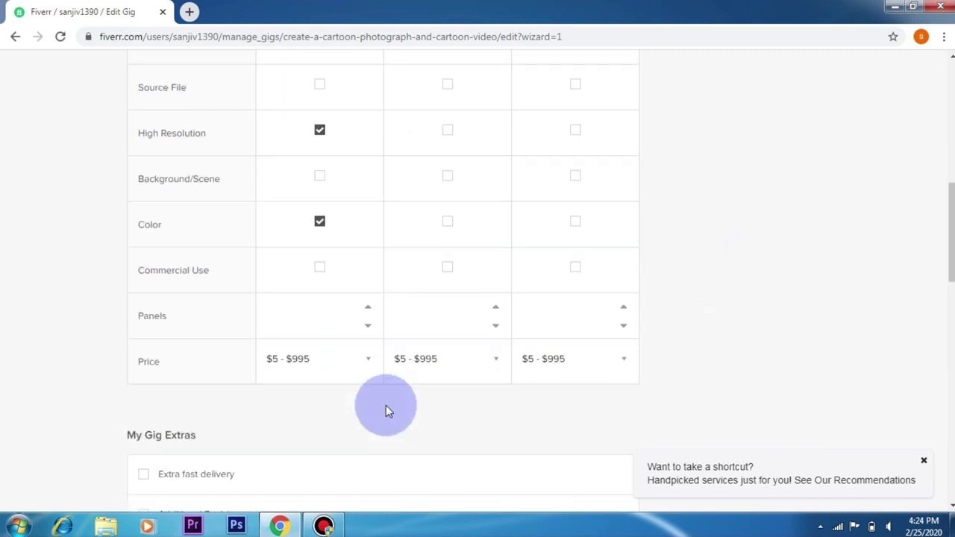
{"action": "mouse_move", "coordinate": [323, 380]}
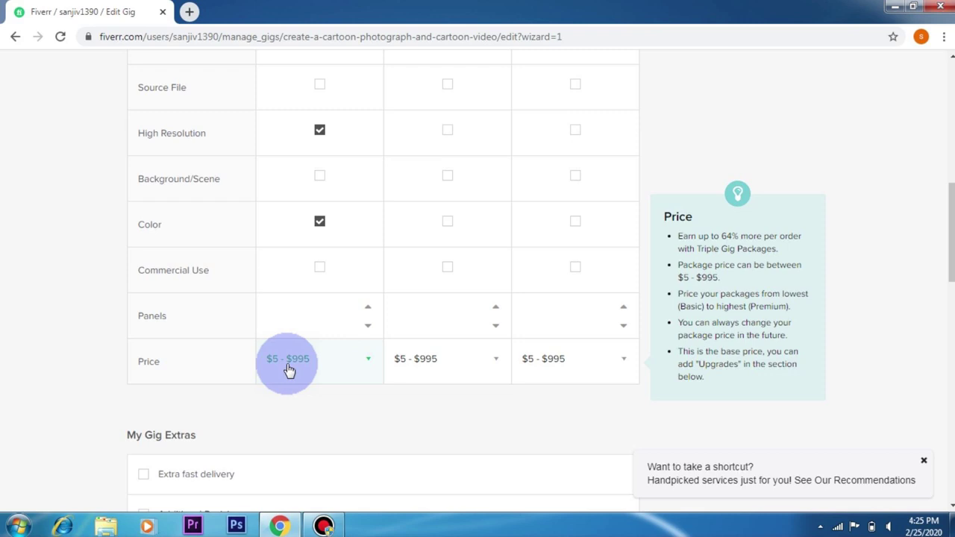
{"action": "left_click", "coordinate": [289, 371]}
{"action": "left_click_drag", "start_coordinate": [384, 380], "coordinate": [378, 347]}
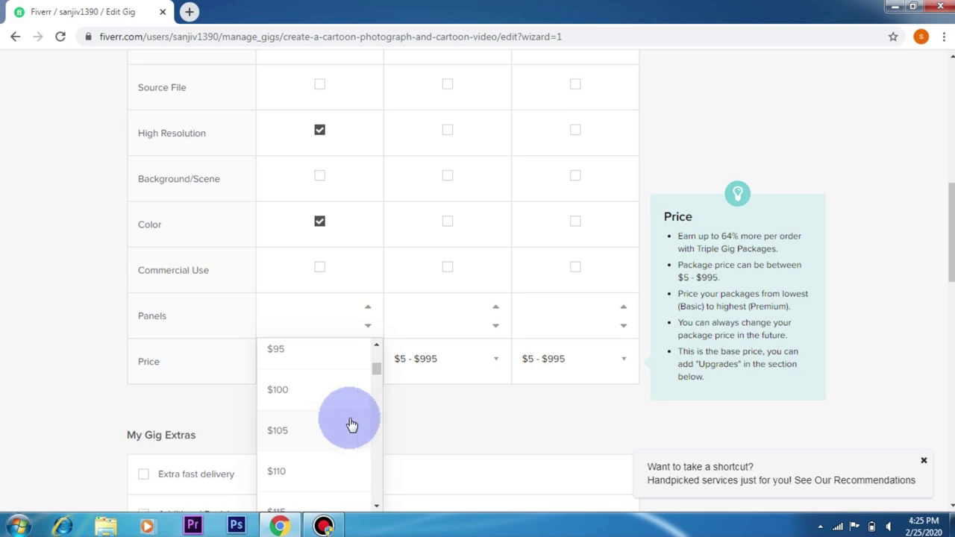
{"action": "left_click", "coordinate": [290, 392]}
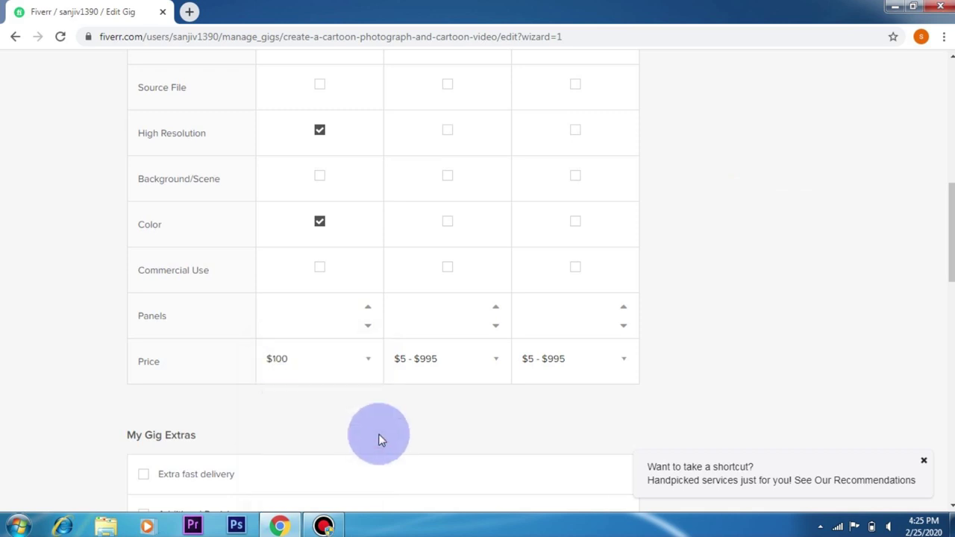
Name the Standard package "standard package" and describe its offering as "20 cartoon photos or 2 cartoon videos".
{"action": "scroll", "coordinate": [379, 438], "scroll_direction": "up", "scroll_amount": 7}
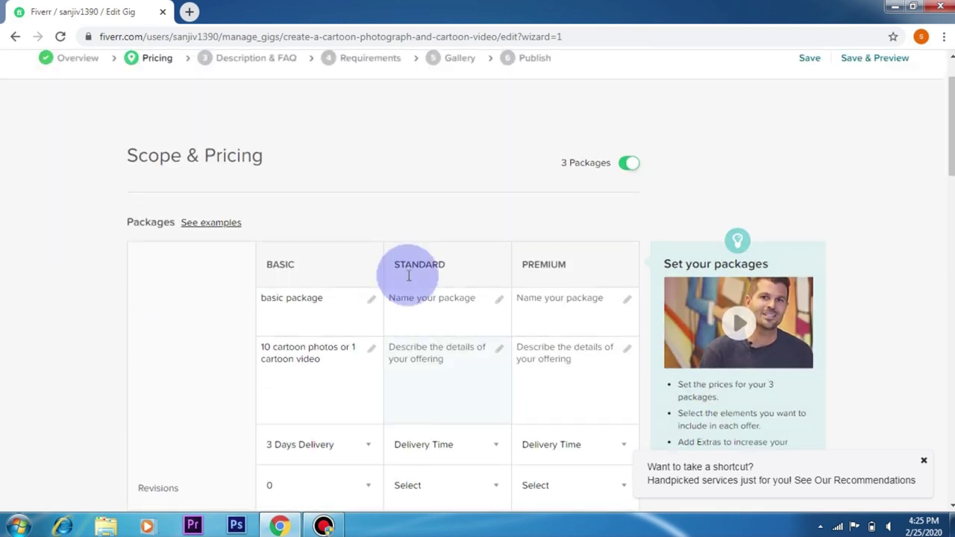
{"action": "left_click", "coordinate": [423, 305]}
{"action": "left_click", "coordinate": [415, 312]}
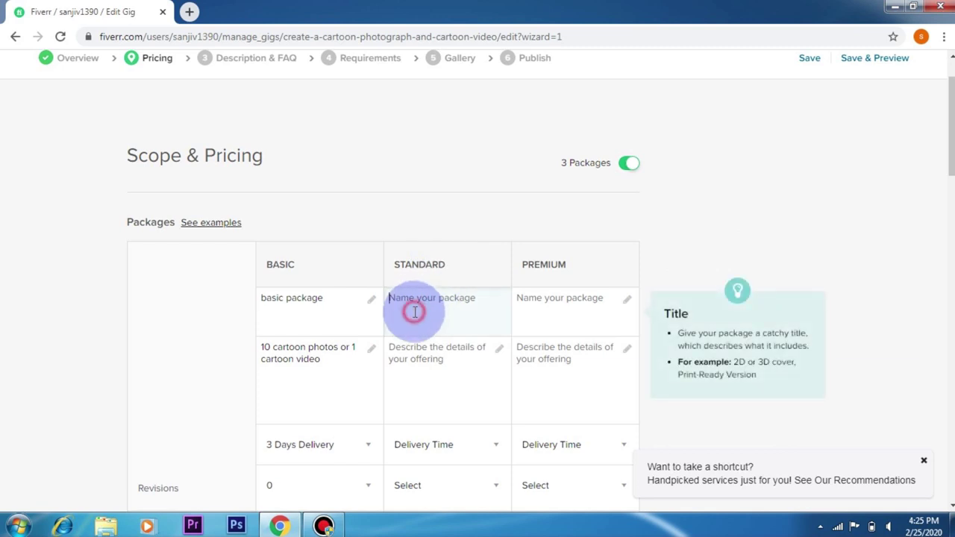
{"action": "type", "text": "st"}
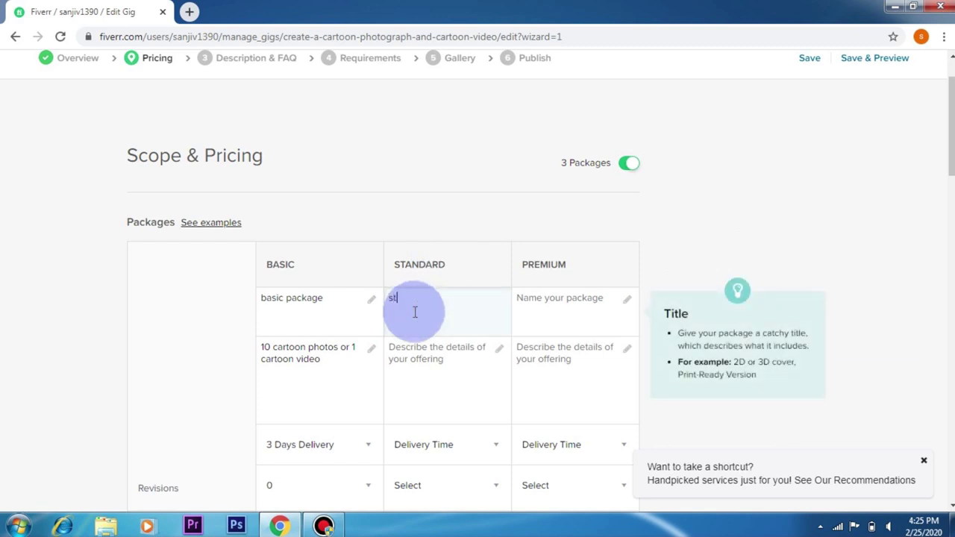
{"action": "type", "text": "andard package"}
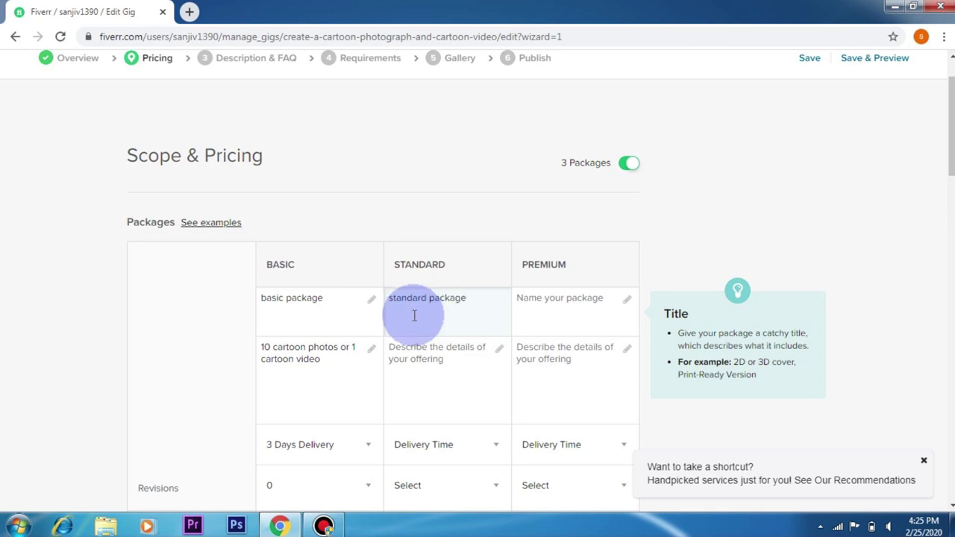
{"action": "left_click", "coordinate": [418, 351]}
{"action": "type", "text": "2"}
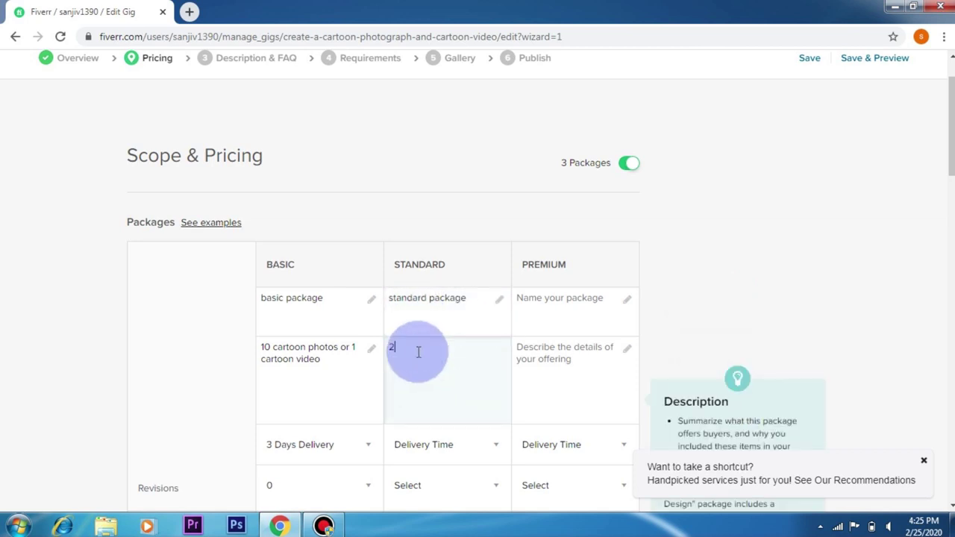
{"action": "type", "text": "0 cartoon photos or 2 cartoon videos"}
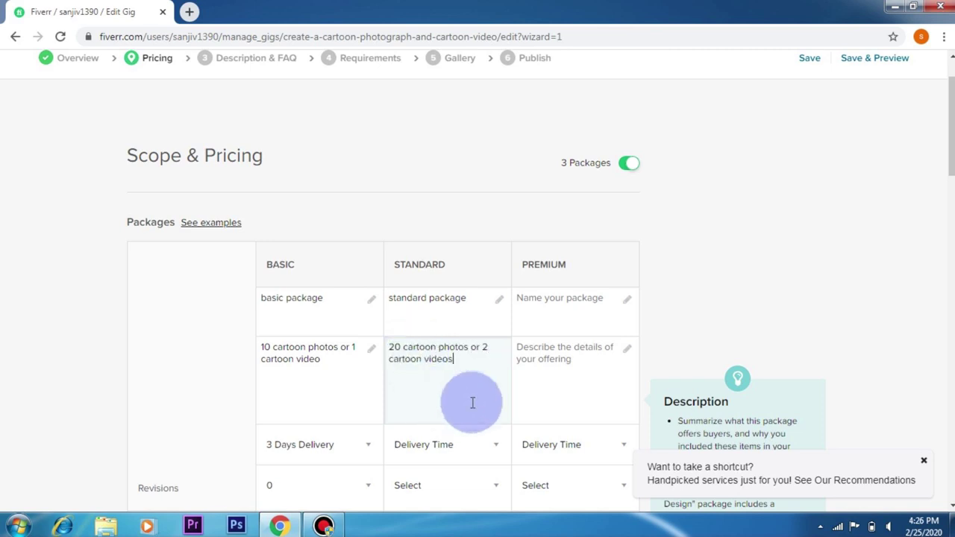
Set the Standard package's delivery time to 3 Days Delivery and its revisions to 1.
{"action": "scroll", "coordinate": [473, 403], "scroll_direction": "down", "scroll_amount": 1}
{"action": "left_click", "coordinate": [493, 376]}
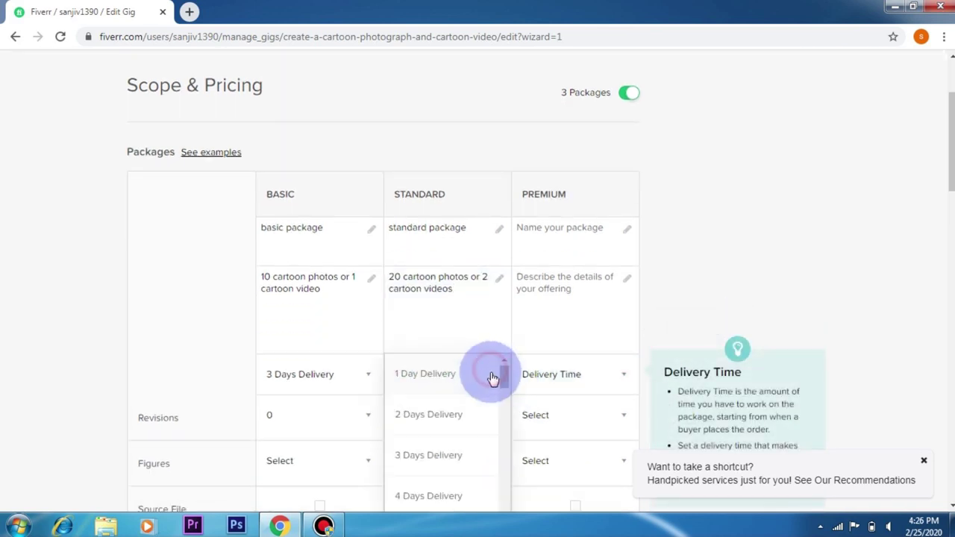
{"action": "left_click", "coordinate": [462, 454]}
{"action": "left_click", "coordinate": [477, 327]}
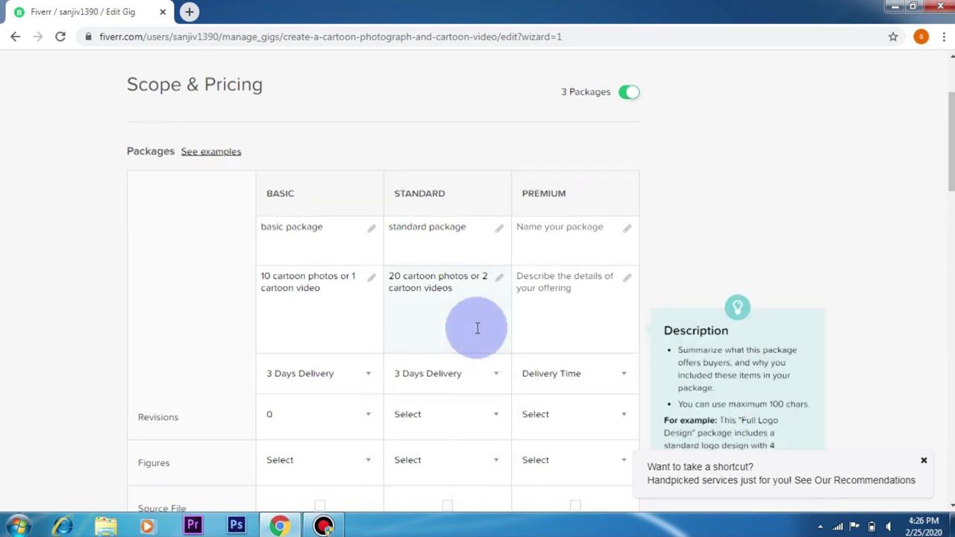
{"action": "scroll", "coordinate": [478, 329], "scroll_direction": "down", "scroll_amount": 1}
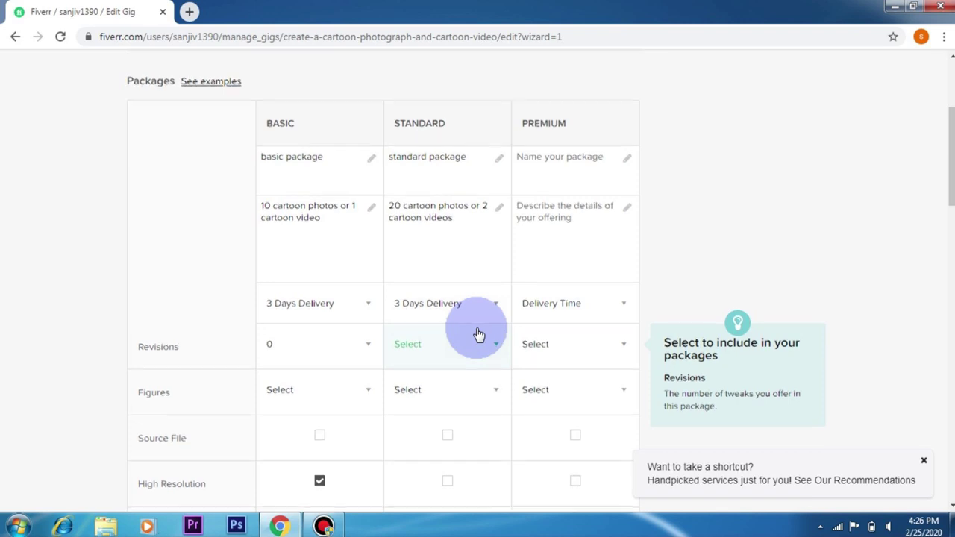
{"action": "scroll", "coordinate": [470, 335], "scroll_direction": "down", "scroll_amount": 1}
{"action": "left_click", "coordinate": [495, 279]}
{"action": "left_click", "coordinate": [432, 348]}
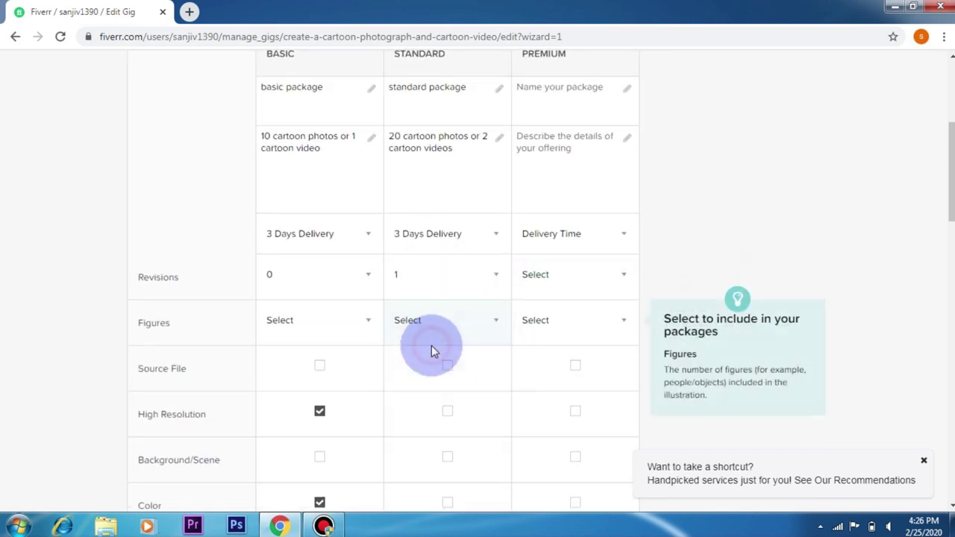
Include High Resolution and Color in the Standard package.
{"action": "scroll", "coordinate": [432, 346], "scroll_direction": "down", "scroll_amount": 1}
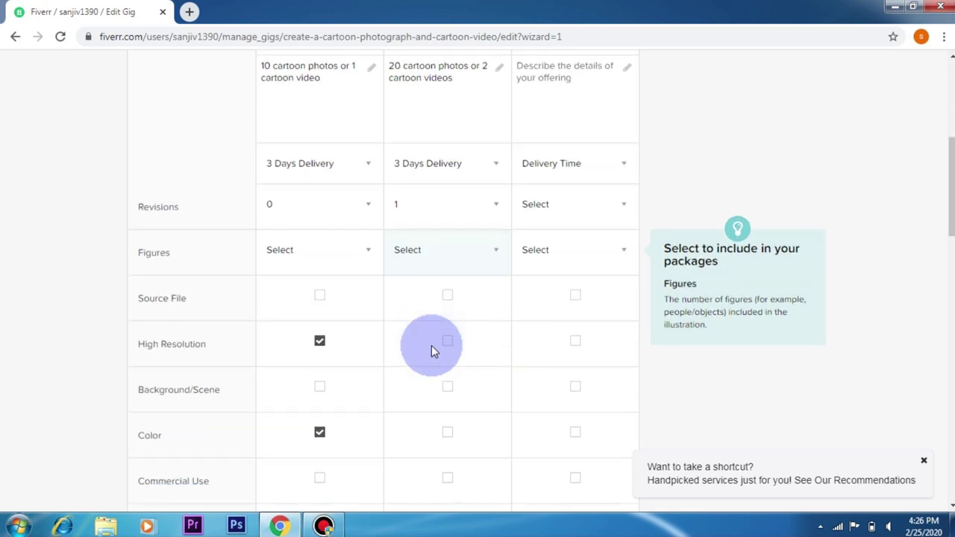
{"action": "scroll", "coordinate": [433, 351], "scroll_direction": "down", "scroll_amount": 1}
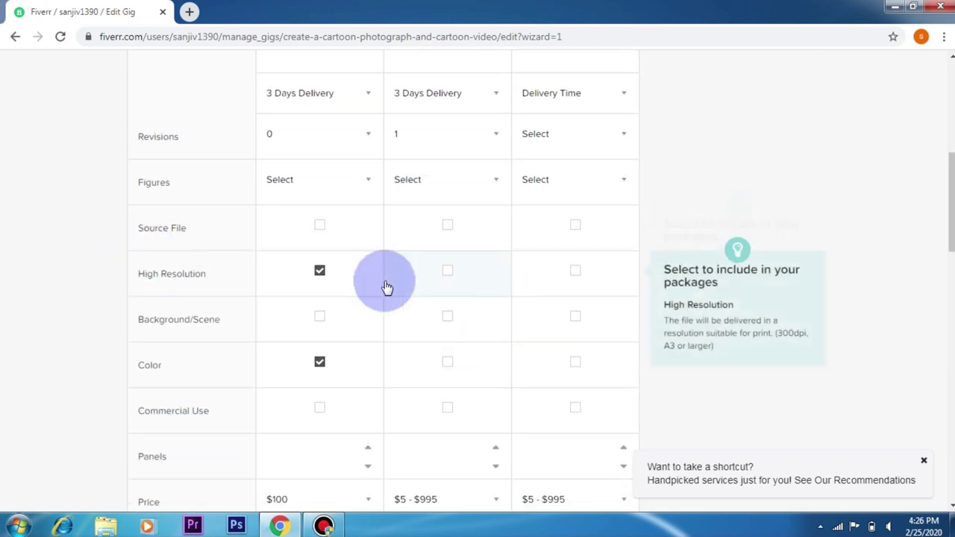
{"action": "left_click", "coordinate": [449, 273]}
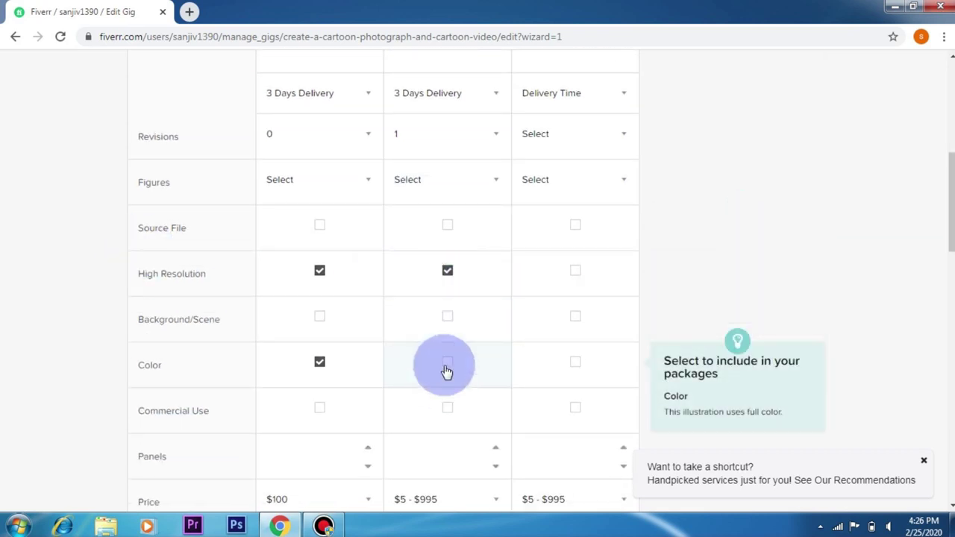
{"action": "left_click", "coordinate": [447, 363]}
Set the Standard package's price to $200.
{"action": "scroll", "coordinate": [480, 383], "scroll_direction": "down", "scroll_amount": 1}
{"action": "scroll", "coordinate": [473, 337], "scroll_direction": "down", "scroll_amount": 2}
{"action": "left_click", "coordinate": [426, 296]}
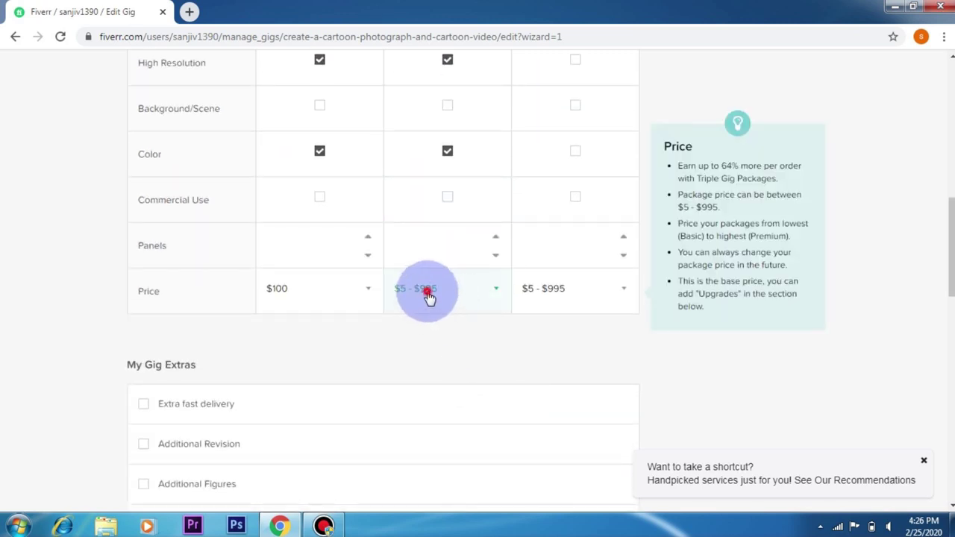
{"action": "scroll", "coordinate": [437, 338], "scroll_direction": "down", "scroll_amount": 5}
{"action": "scroll", "coordinate": [437, 338], "scroll_direction": "down", "scroll_amount": 15}
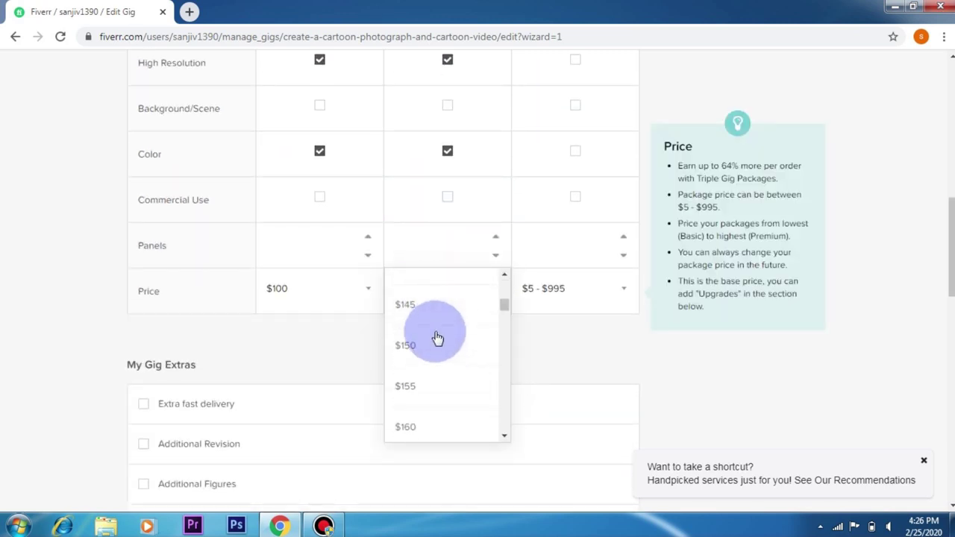
{"action": "left_click", "coordinate": [430, 331]}
Name the Premium package "premium package" and describe its offering as "30 cartoon photos or 3 cartoon videos".
{"action": "scroll", "coordinate": [426, 335], "scroll_direction": "up", "scroll_amount": 8}
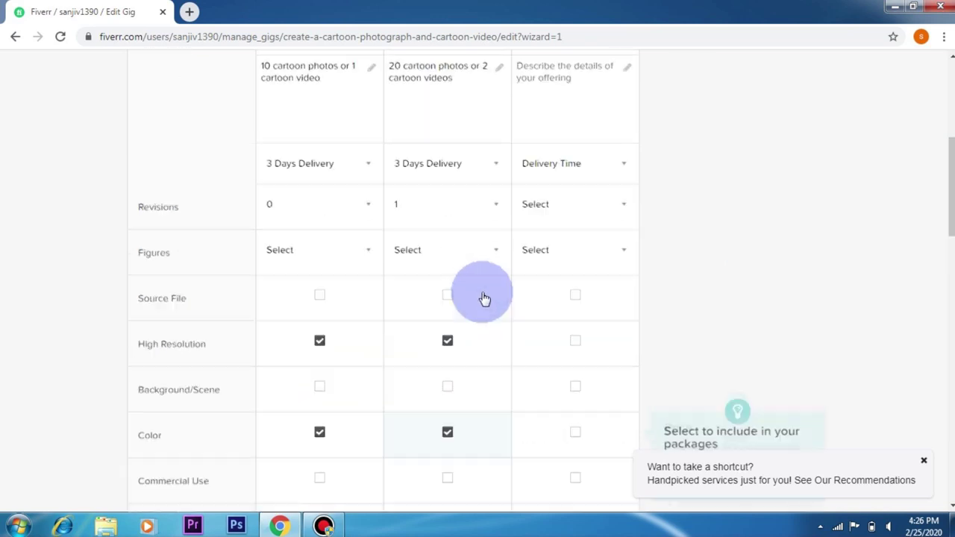
{"action": "left_click", "coordinate": [555, 301]}
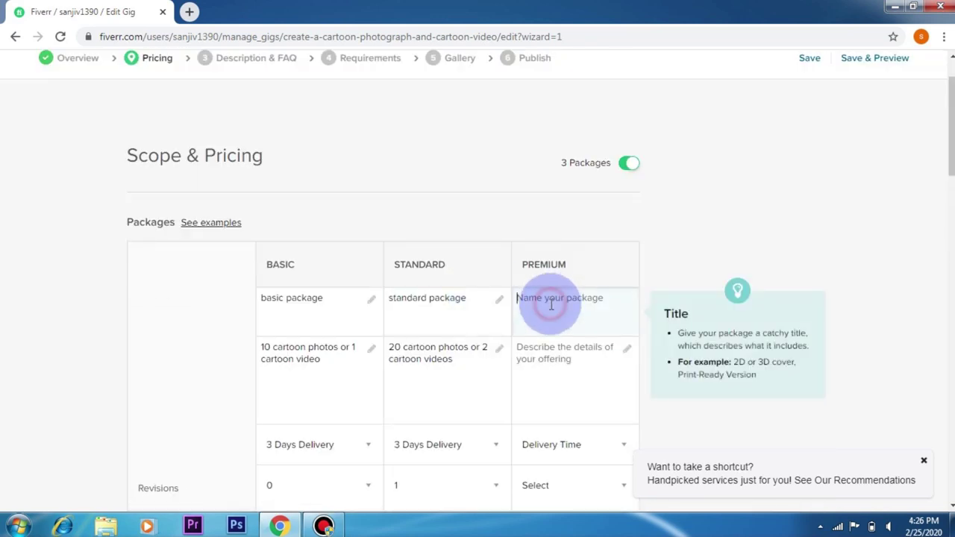
{"action": "type", "text": "prem"}
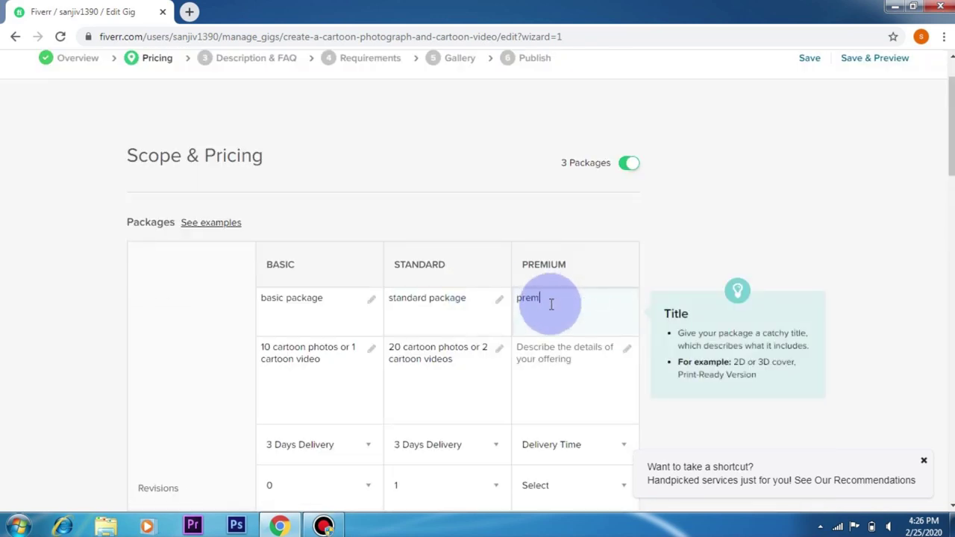
{"action": "type", "text": "ium package"}
{"action": "left_click", "coordinate": [525, 353]}
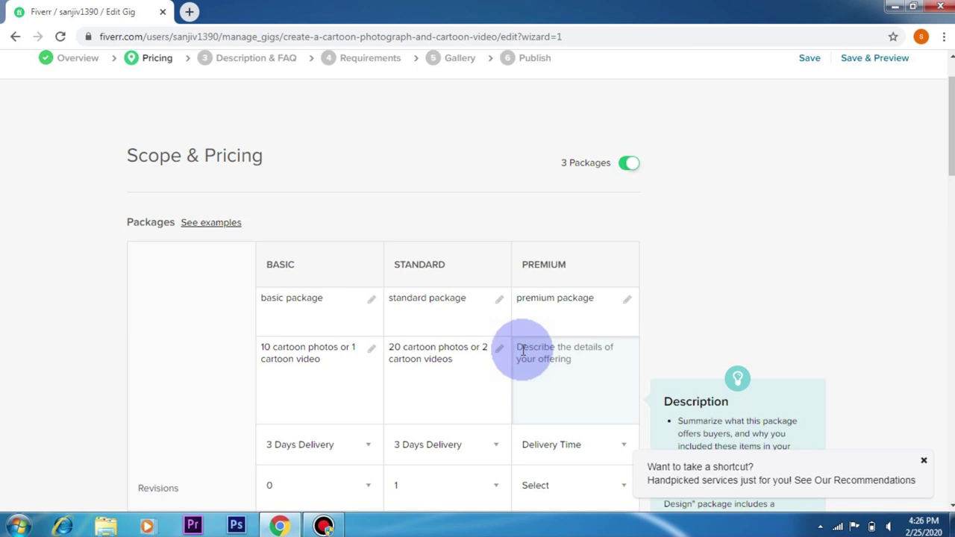
{"action": "type", "text": "30 cartoon photos or 3 cartoon videos"}
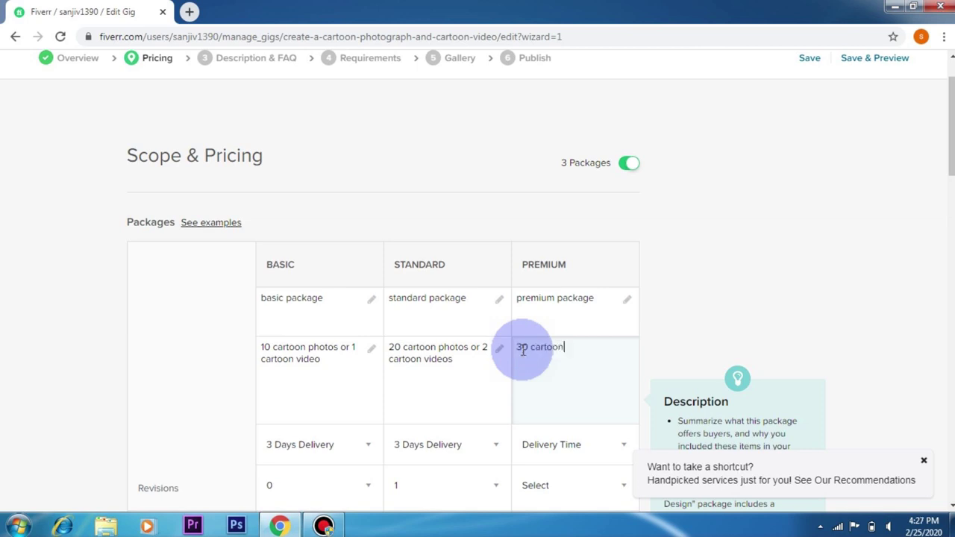
Set the Premium package's delivery time to 3 Days Delivery and its revisions to 1.
{"action": "scroll", "coordinate": [523, 350], "scroll_direction": "down", "scroll_amount": 3}
{"action": "left_click", "coordinate": [620, 234]}
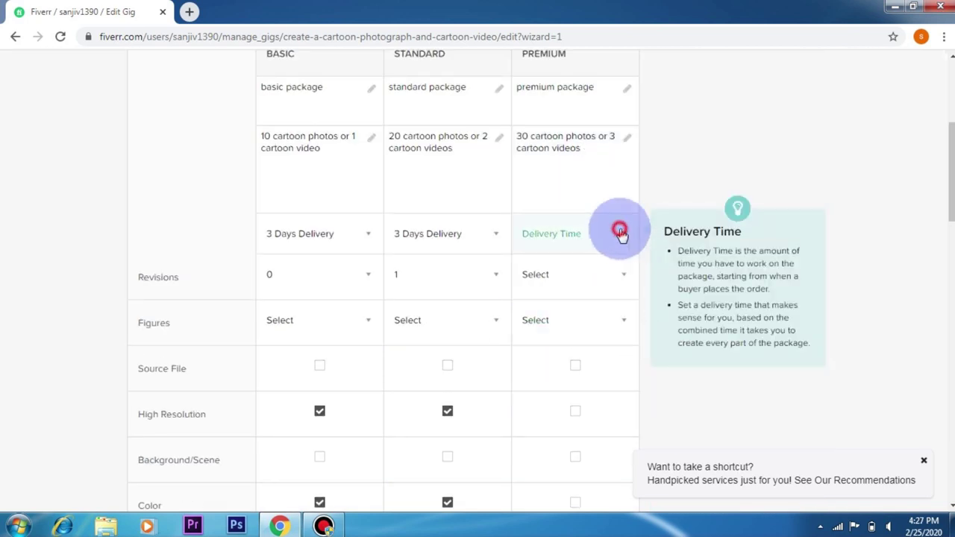
{"action": "left_click", "coordinate": [576, 316]}
{"action": "scroll", "coordinate": [575, 320], "scroll_direction": "down", "scroll_amount": 1}
{"action": "scroll", "coordinate": [576, 319], "scroll_direction": "down", "scroll_amount": 1}
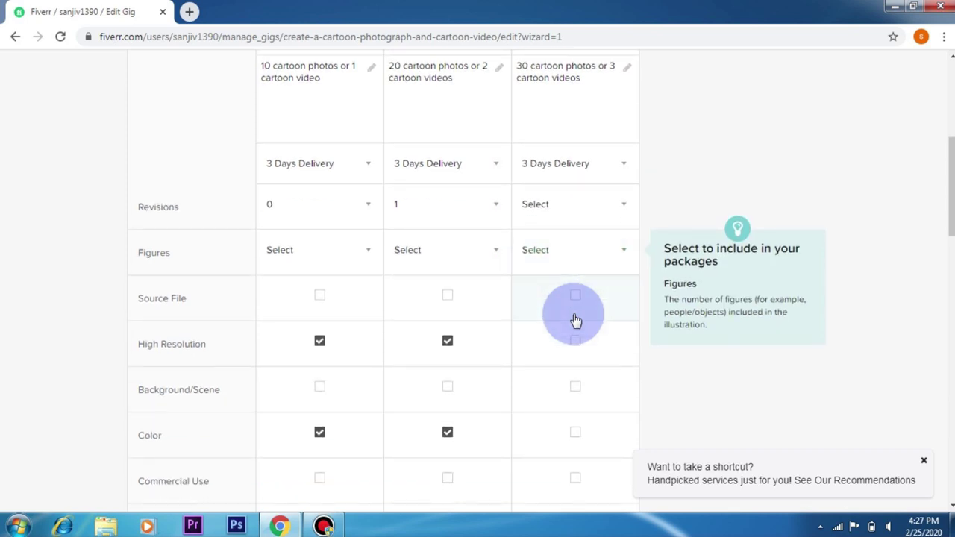
{"action": "left_click", "coordinate": [616, 212]}
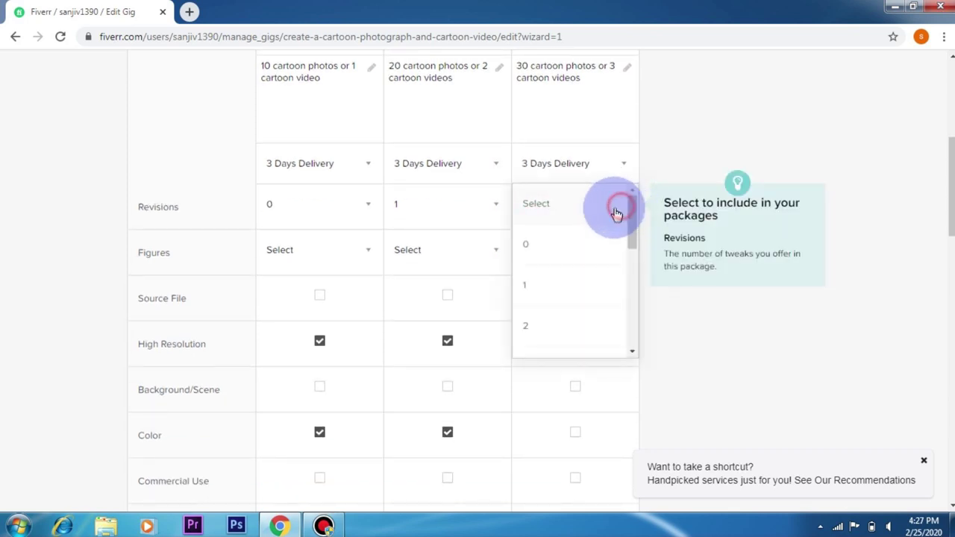
{"action": "left_click", "coordinate": [550, 284]}
Include High Resolution and Color in the Premium package.
{"action": "scroll", "coordinate": [550, 284], "scroll_direction": "down", "scroll_amount": 1}
{"action": "left_click", "coordinate": [574, 273]}
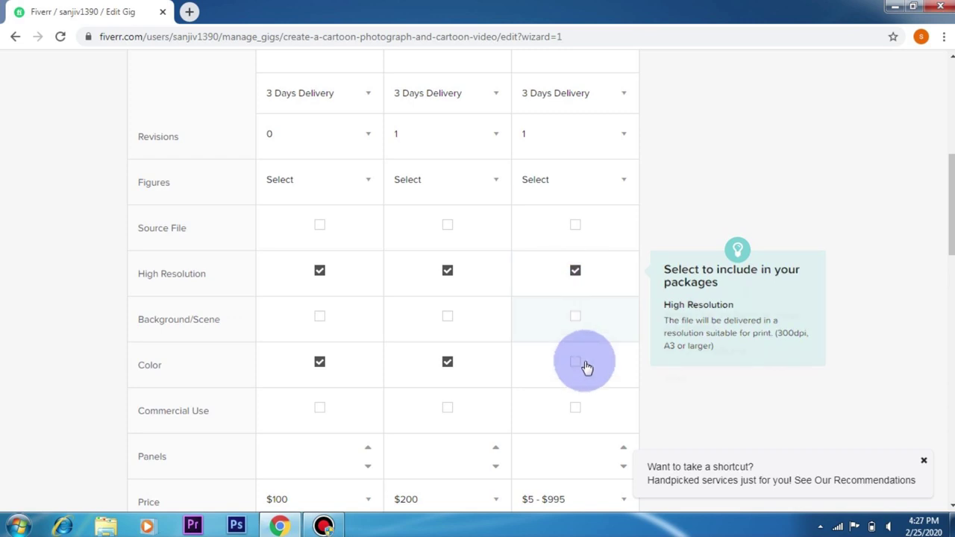
{"action": "left_click", "coordinate": [574, 364]}
Set the Premium package's price to $300.
{"action": "scroll", "coordinate": [593, 362], "scroll_direction": "down", "scroll_amount": 3}
{"action": "left_click", "coordinate": [550, 289]}
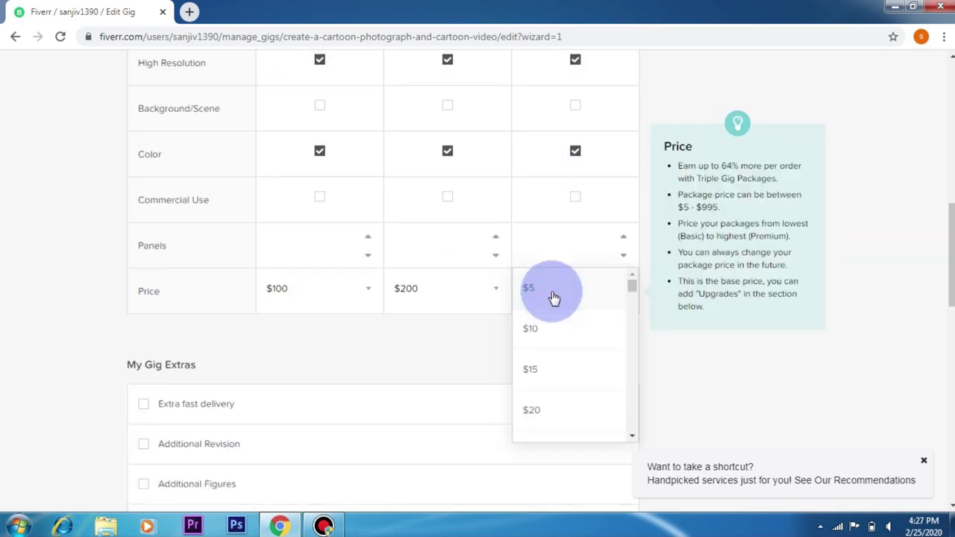
{"action": "scroll", "coordinate": [582, 335], "scroll_direction": "down", "scroll_amount": 15}
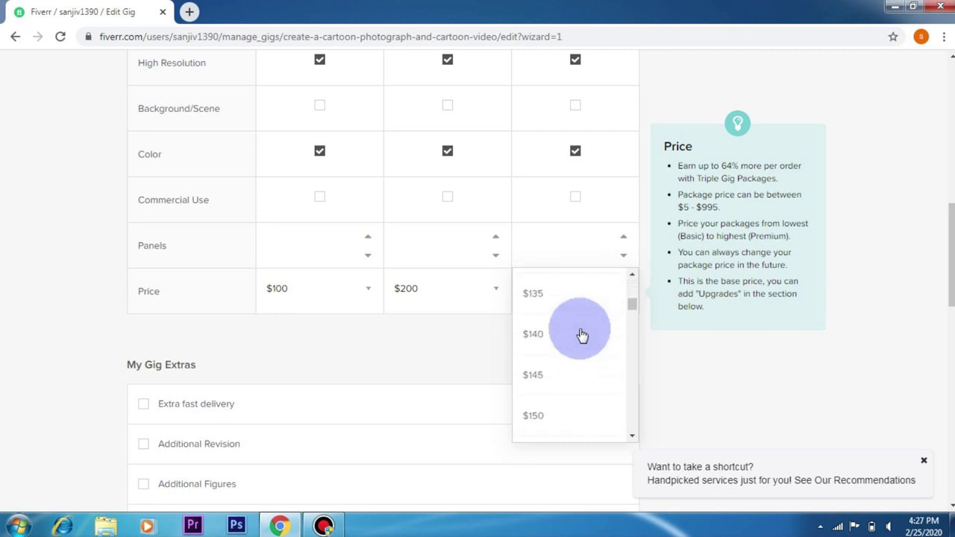
{"action": "scroll", "coordinate": [583, 335], "scroll_direction": "down", "scroll_amount": 12}
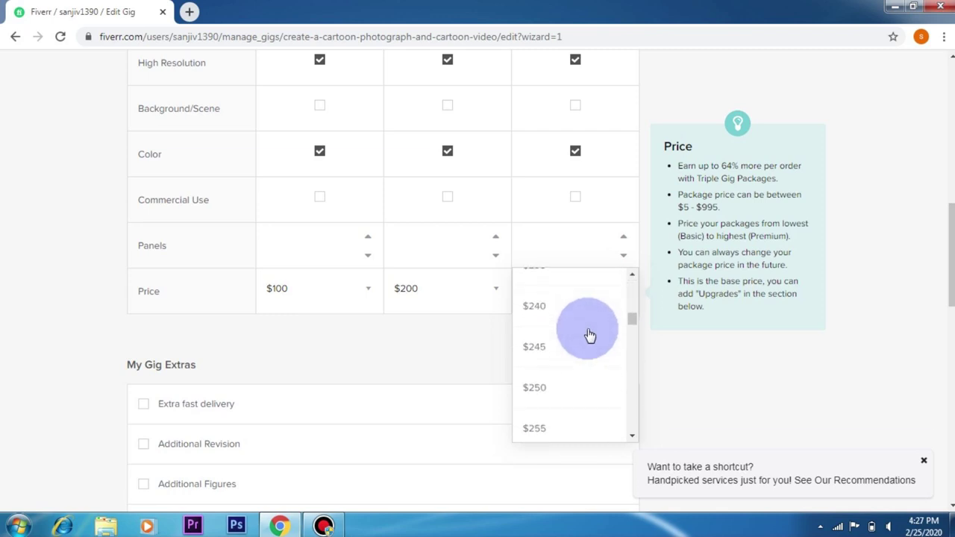
{"action": "scroll", "coordinate": [586, 336], "scroll_direction": "down", "scroll_amount": 3}
{"action": "left_click", "coordinate": [564, 376]}
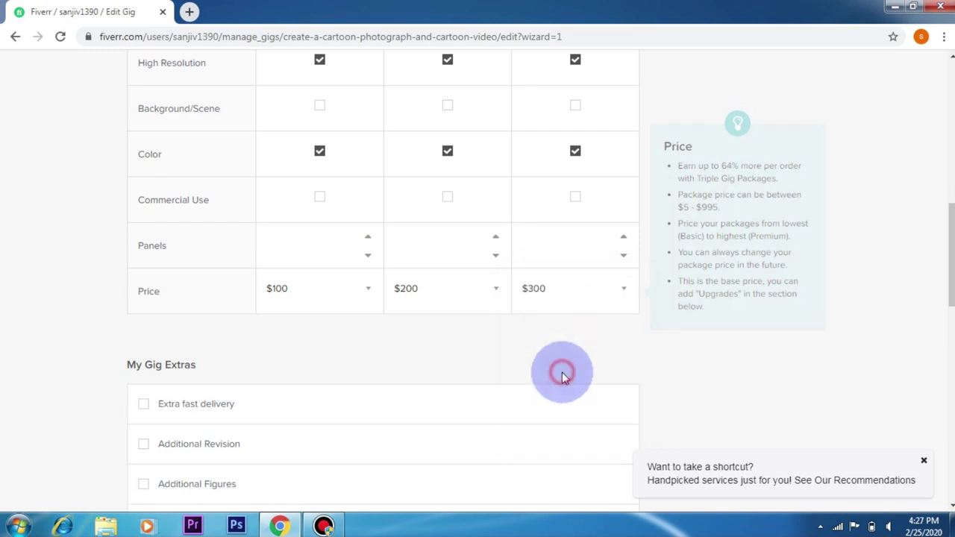
{"action": "scroll", "coordinate": [545, 322], "scroll_direction": "down", "scroll_amount": 1}
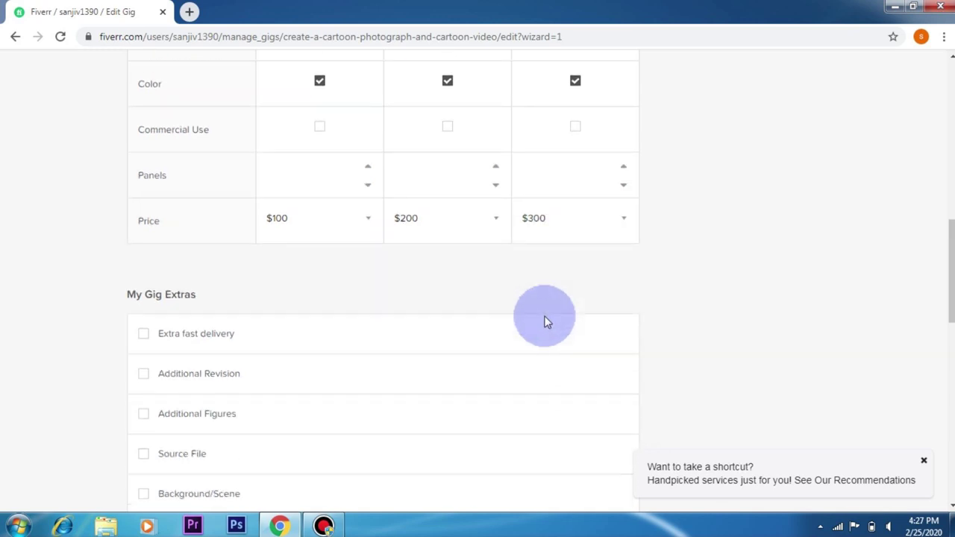
Save the package pricing without gig extras or a shipping charge and continue to the gig description.
{"action": "scroll", "coordinate": [545, 321], "scroll_direction": "down", "scroll_amount": 2}
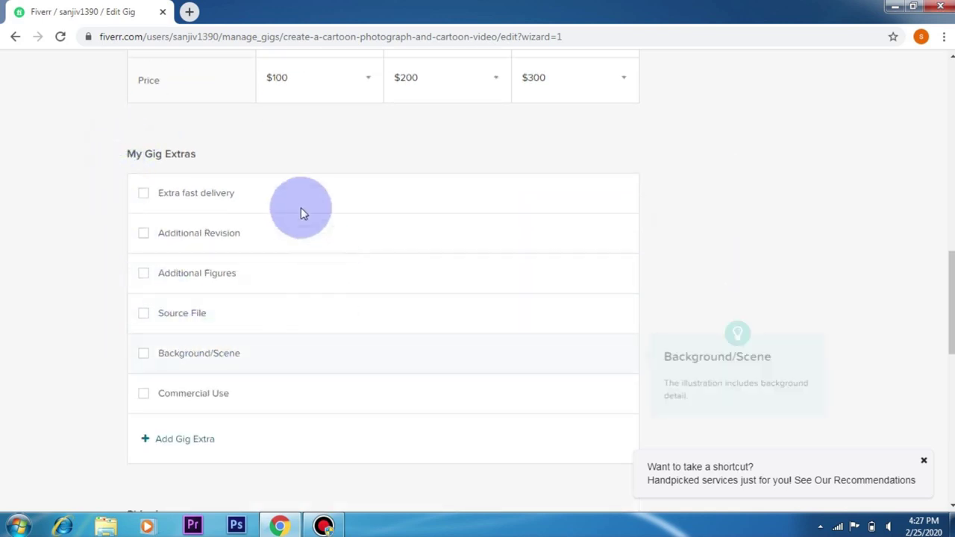
{"action": "mouse_move", "coordinate": [273, 371]}
{"action": "scroll", "coordinate": [272, 371], "scroll_direction": "down", "scroll_amount": 4}
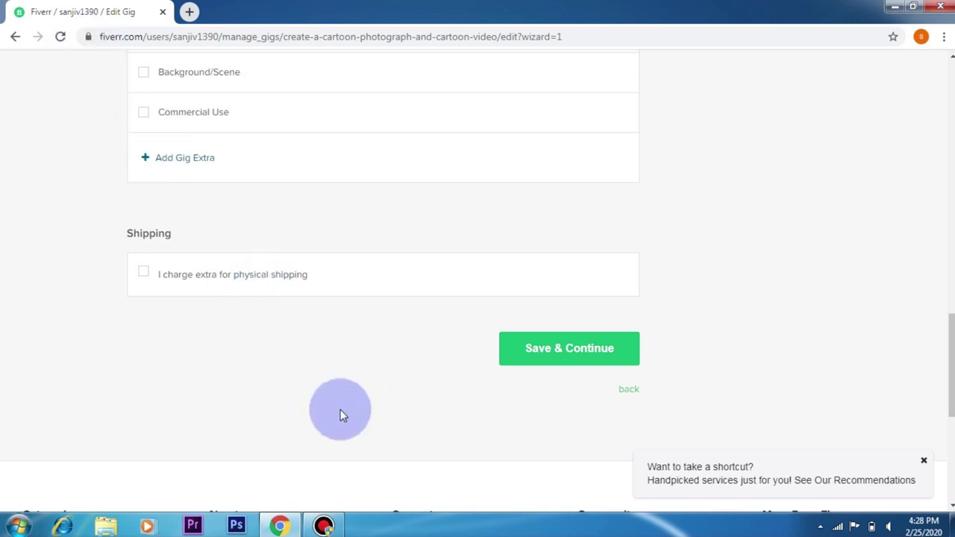
{"action": "left_click", "coordinate": [560, 348]}
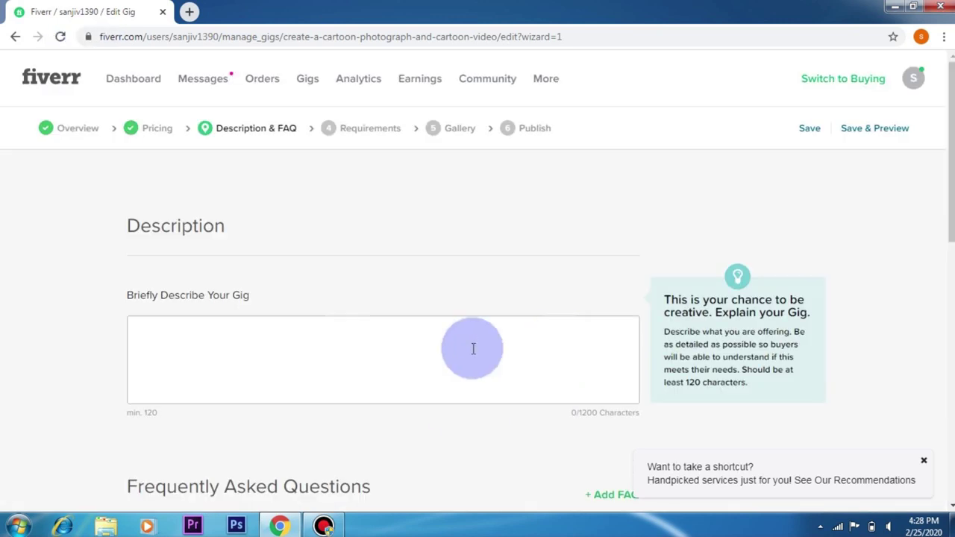
Describe the gig as "I will create a beautiful cartoon photo or cartoon video for you. Your family and friends will appreciate it very much.".
{"action": "left_click", "coordinate": [150, 332]}
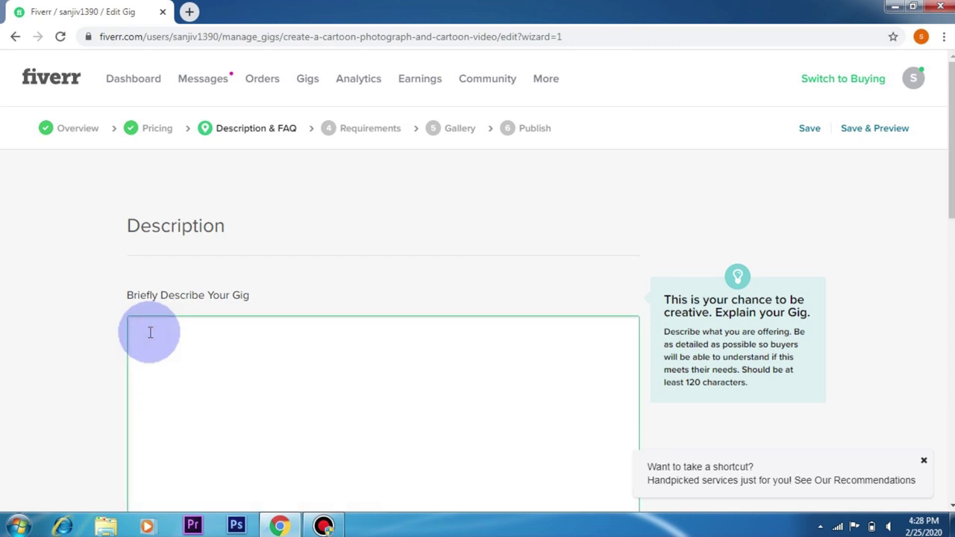
{"action": "type", "text": "I will create a beautif"}
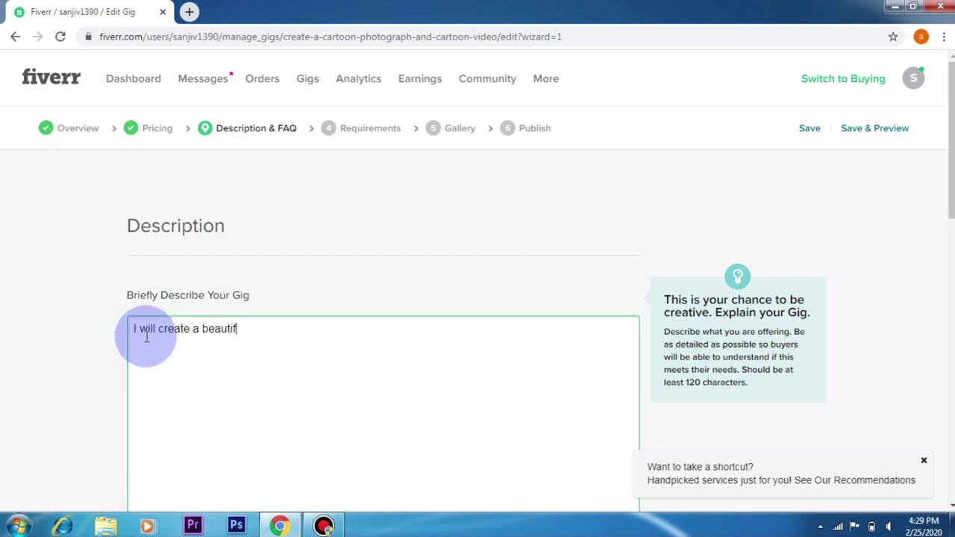
{"action": "type", "text": "ul cartoon photo or cartoon video for you. You"}
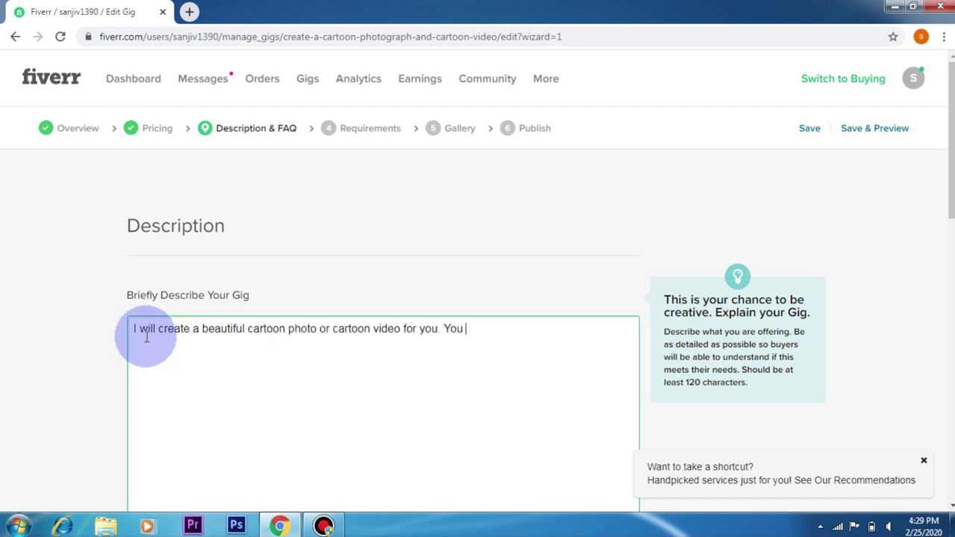
{"action": "type", "text": "r family and friends will appreciate it very much"}
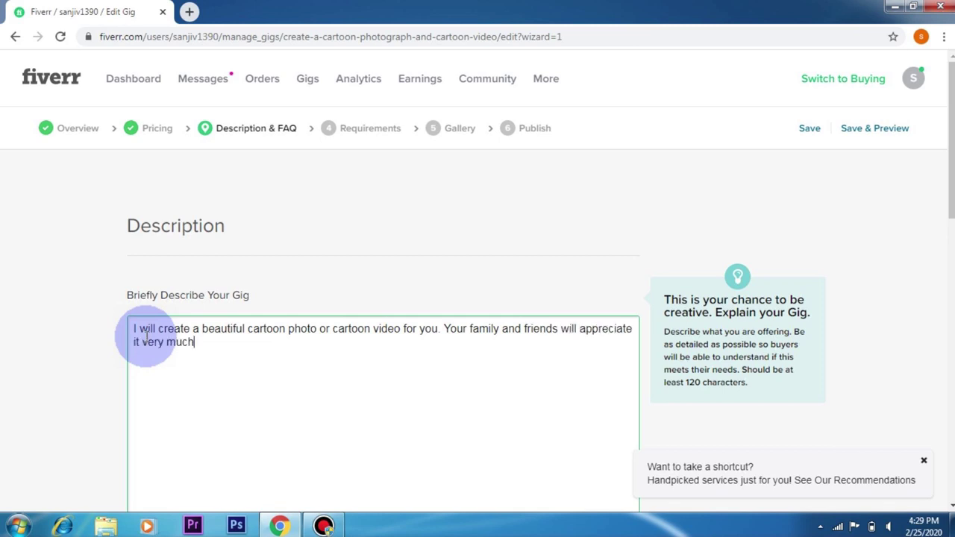
{"action": "scroll", "coordinate": [146, 336], "scroll_direction": "down", "scroll_amount": 1}
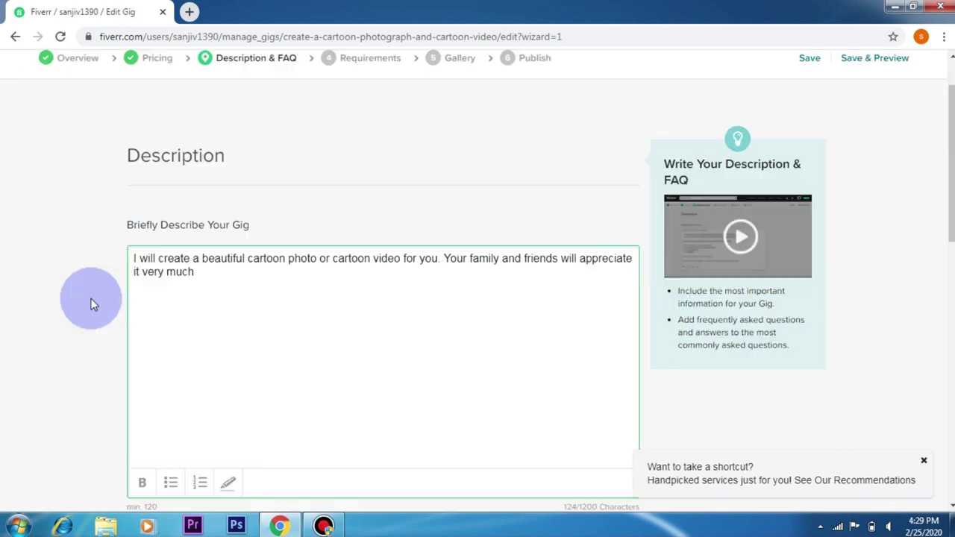
{"action": "type", "text": "."}
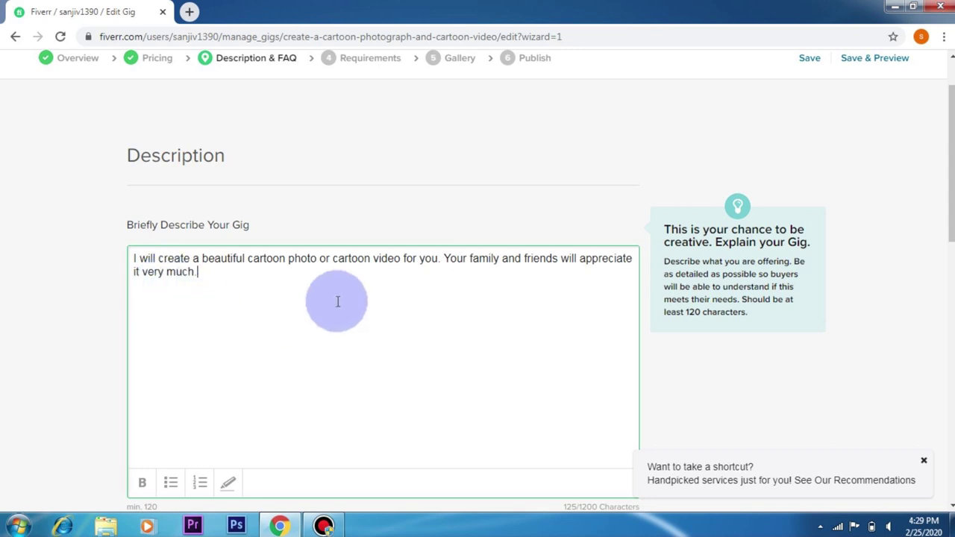
{"action": "scroll", "coordinate": [425, 303], "scroll_direction": "down", "scroll_amount": 2}
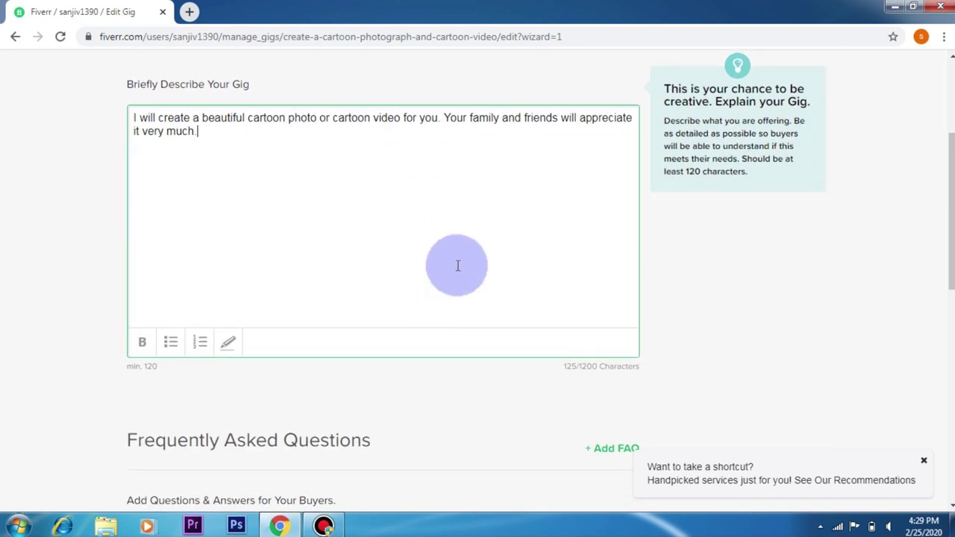
{"action": "scroll", "coordinate": [333, 241], "scroll_direction": "down", "scroll_amount": 3}
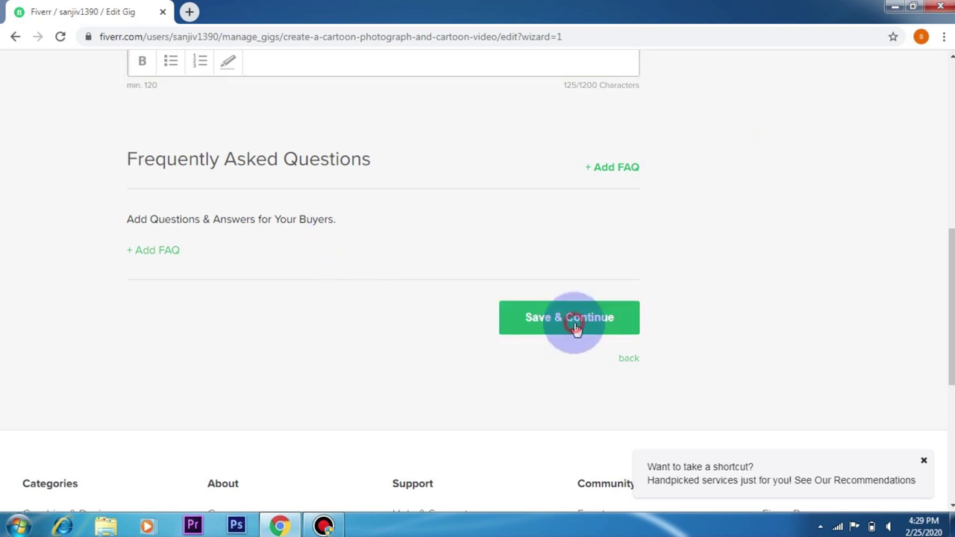
{"action": "left_click", "coordinate": [575, 327]}
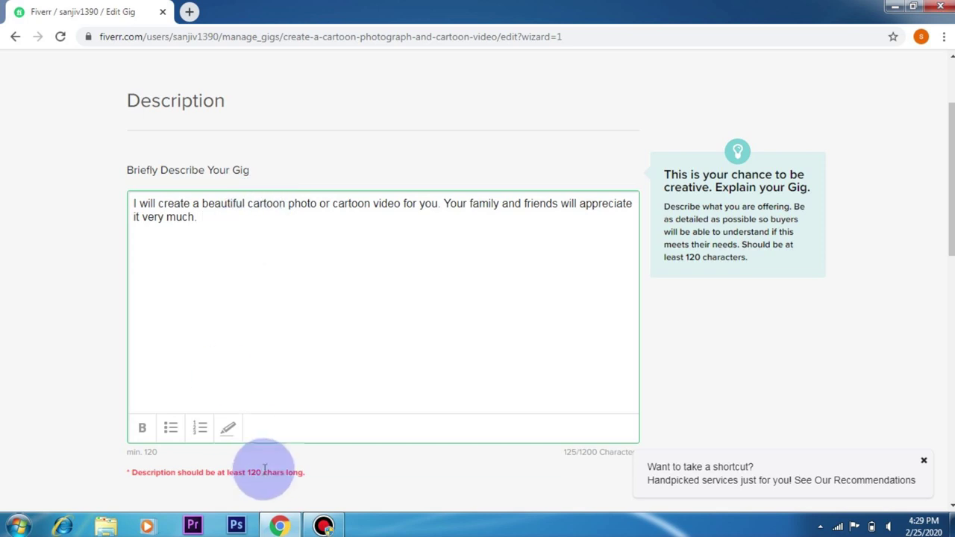
Extend the gig description with a sentence beginning "I am a professional", then save it without FAQs and continue to the requirements.
{"action": "scroll", "coordinate": [362, 452], "scroll_direction": "down", "scroll_amount": 3}
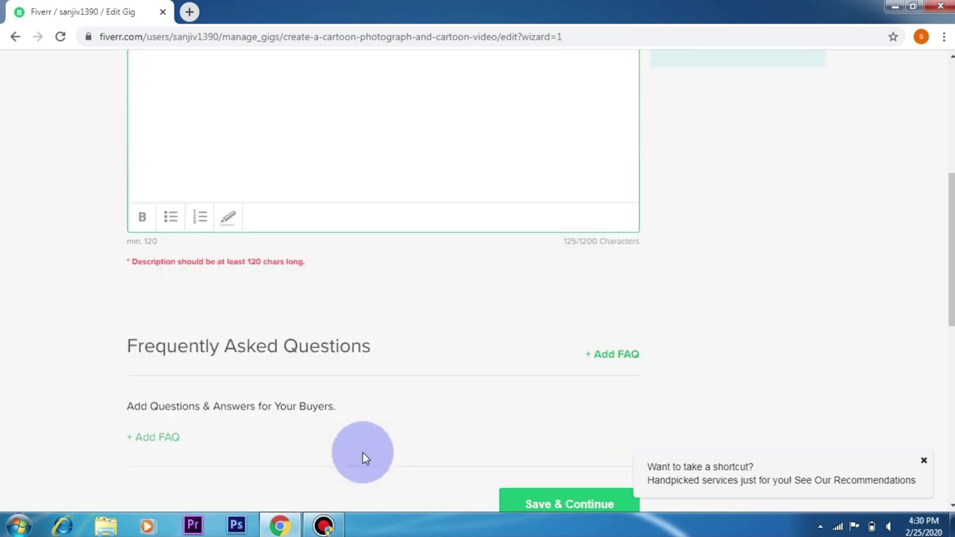
{"action": "scroll", "coordinate": [135, 409], "scroll_direction": "up", "scroll_amount": 2}
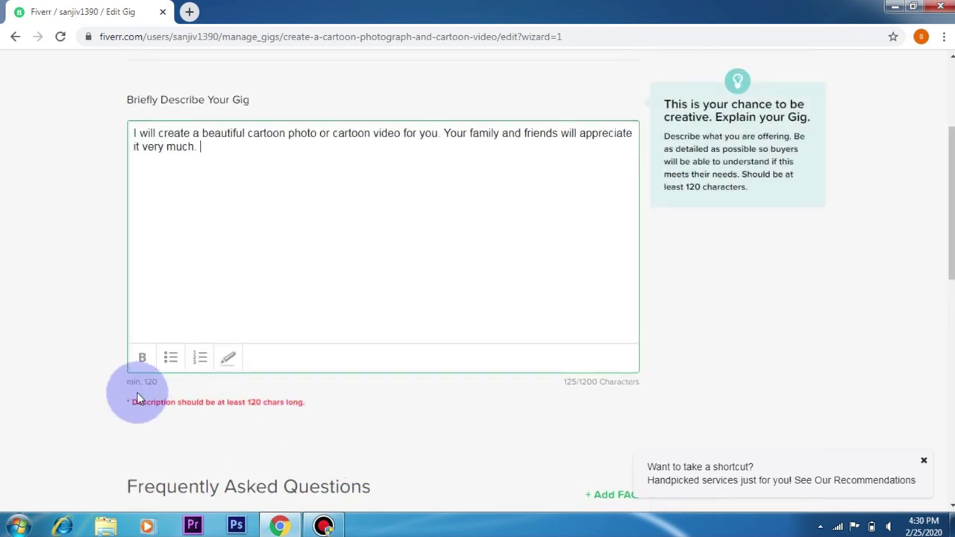
{"action": "type", "text": "ssional"}
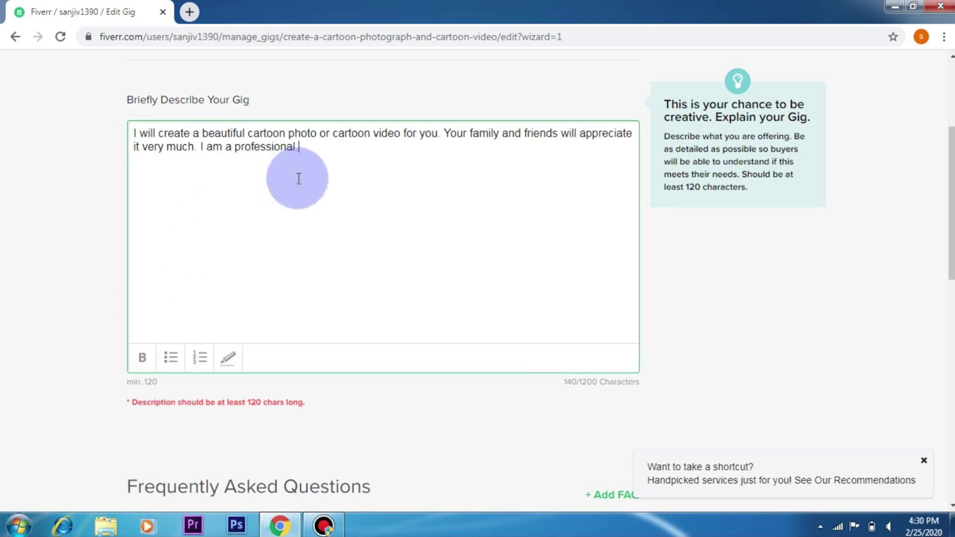
{"action": "scroll", "coordinate": [314, 201], "scroll_direction": "down", "scroll_amount": 5}
{"action": "left_click", "coordinate": [567, 298]}
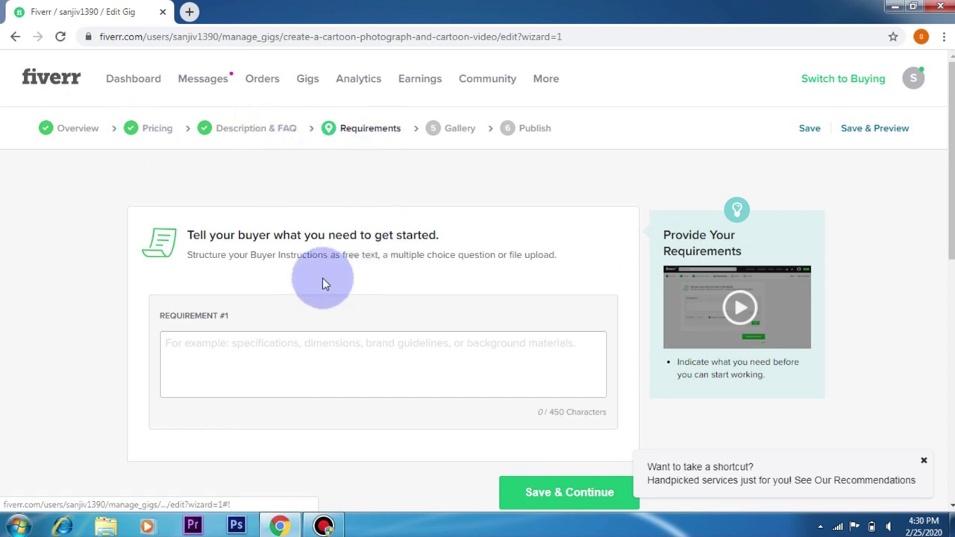
Add "25% advance. photos.videos" as a mandatory free-text buyer requirement and save it to continue to the gallery.
{"action": "left_click", "coordinate": [214, 349]}
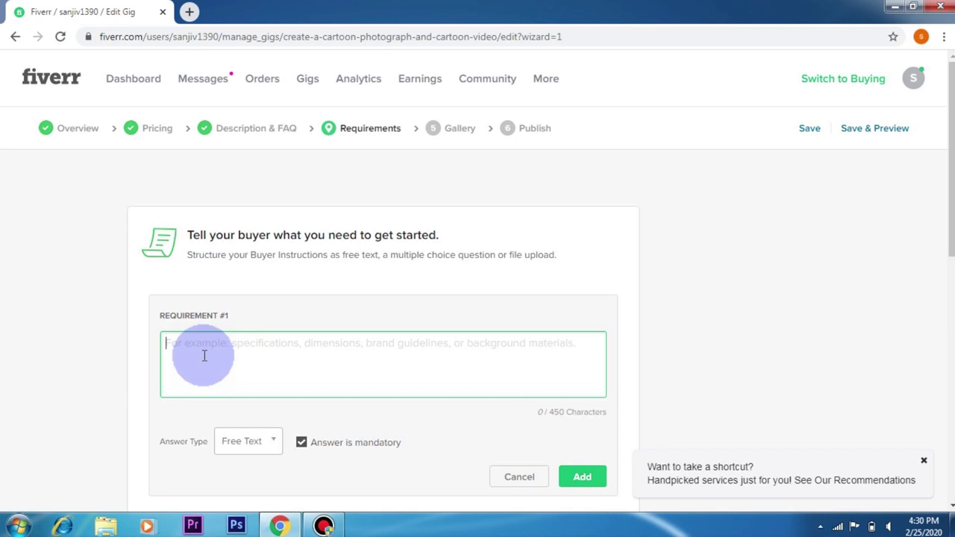
{"action": "type", "text": "25% advance,"}
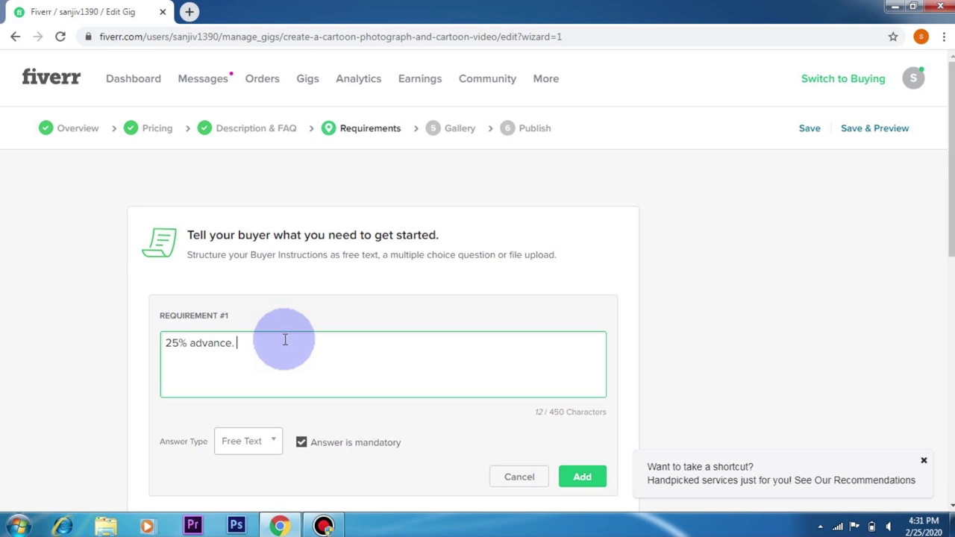
{"action": "type", "text": "photos.videos"}
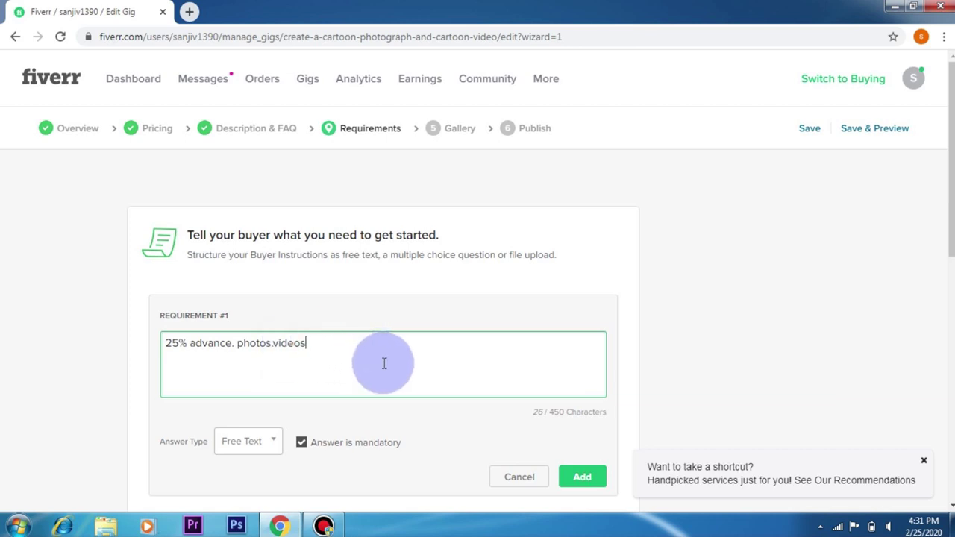
{"action": "scroll", "coordinate": [384, 365], "scroll_direction": "down", "scroll_amount": 1}
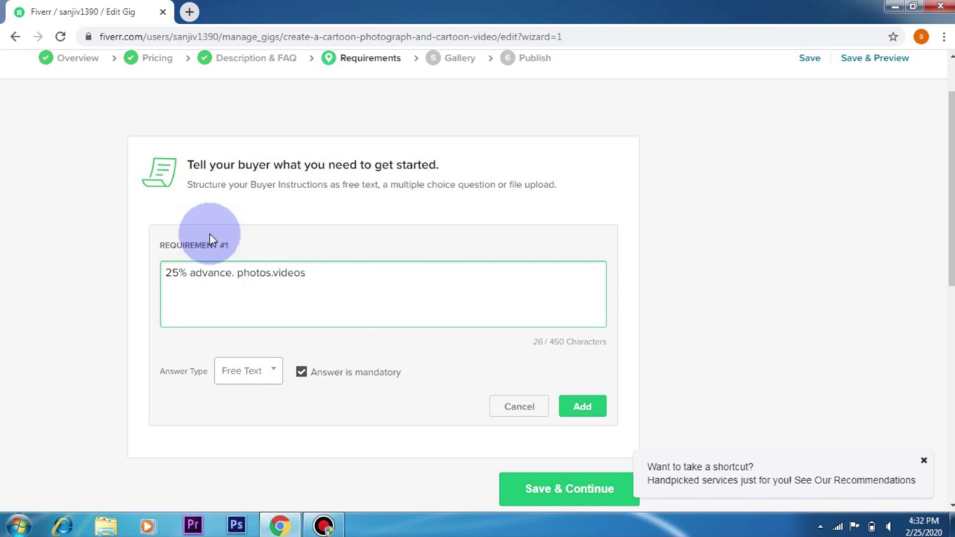
{"action": "left_click", "coordinate": [583, 406]}
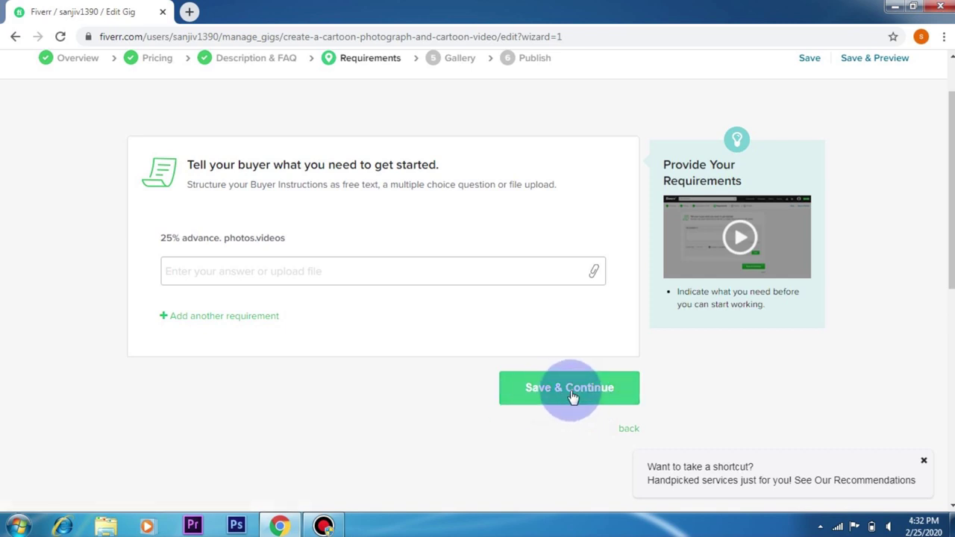
{"action": "left_click", "coordinate": [572, 395]}
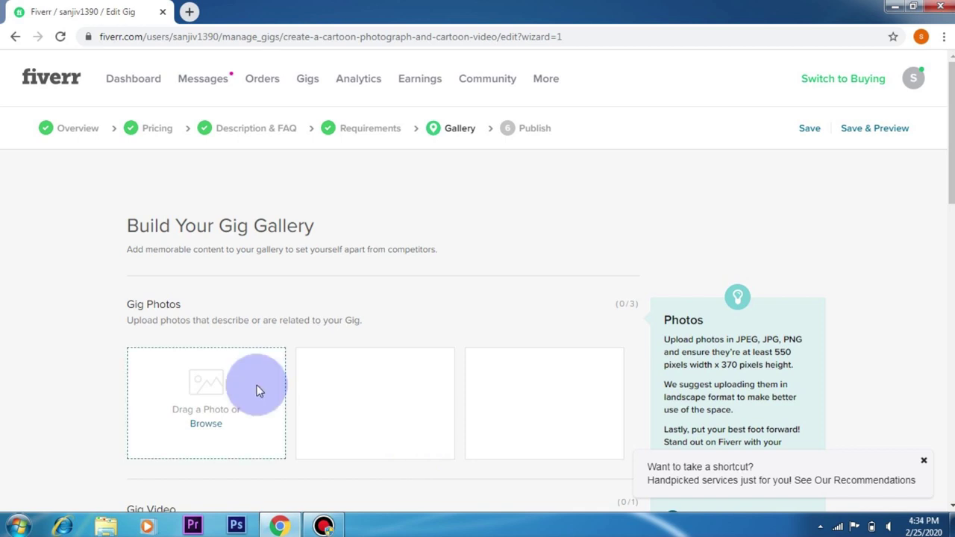
Upload the image IMG_20200225_160345 from the Desktop as the first gig photo.
{"action": "left_click", "coordinate": [203, 423]}
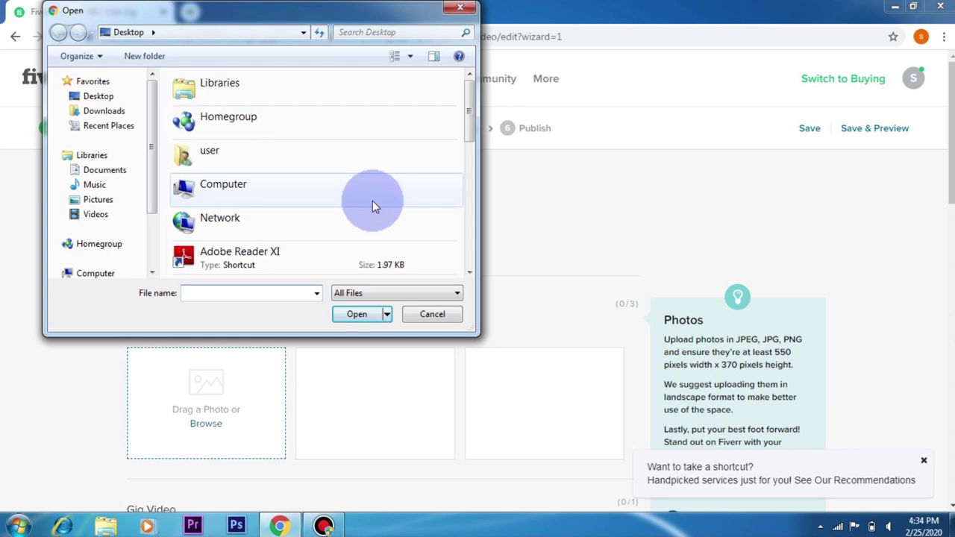
{"action": "left_click_drag", "start_coordinate": [468, 135], "coordinate": [459, 261]}
{"action": "left_click", "coordinate": [234, 124]}
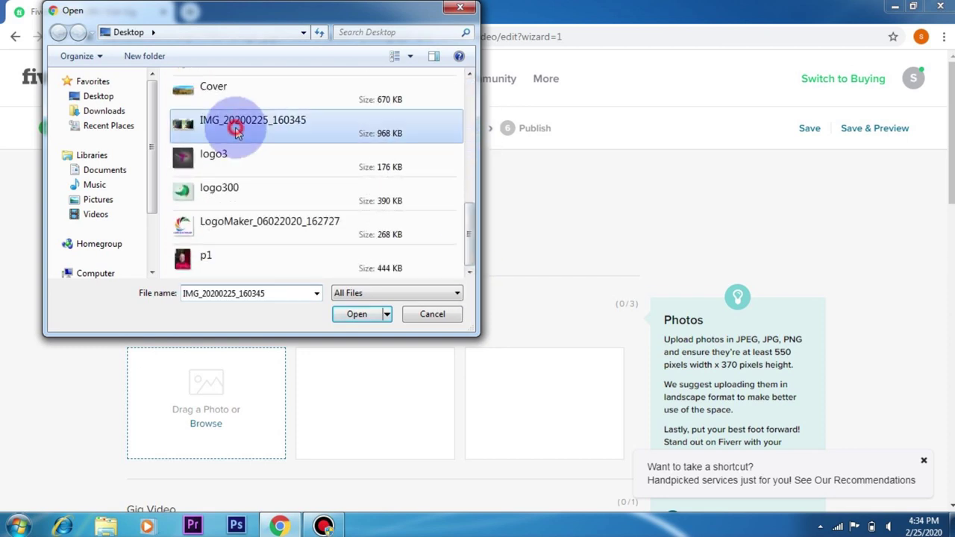
{"action": "left_click", "coordinate": [355, 314]}
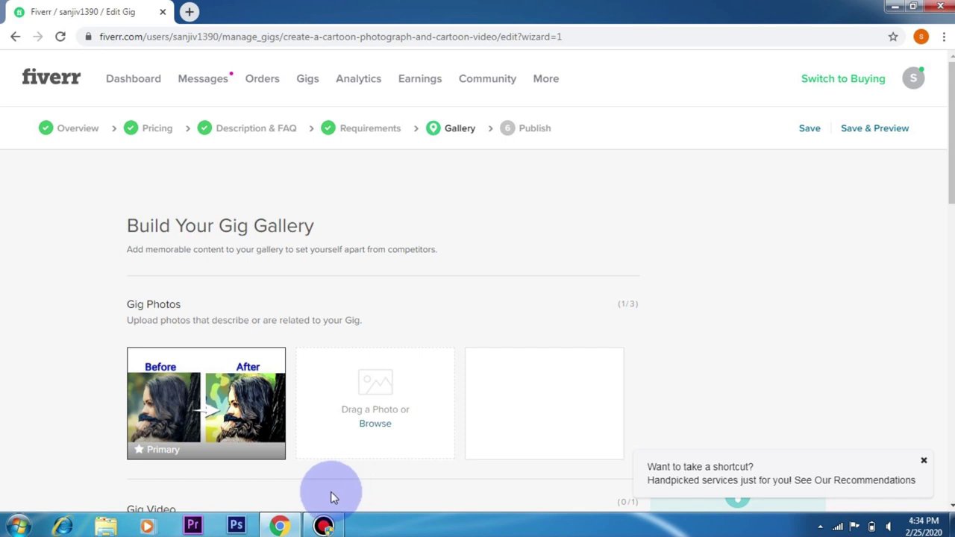
Save the gallery with just the one photo, adding no video or PDF, and continue to the publishing stage.
{"action": "mouse_move", "coordinate": [182, 399]}
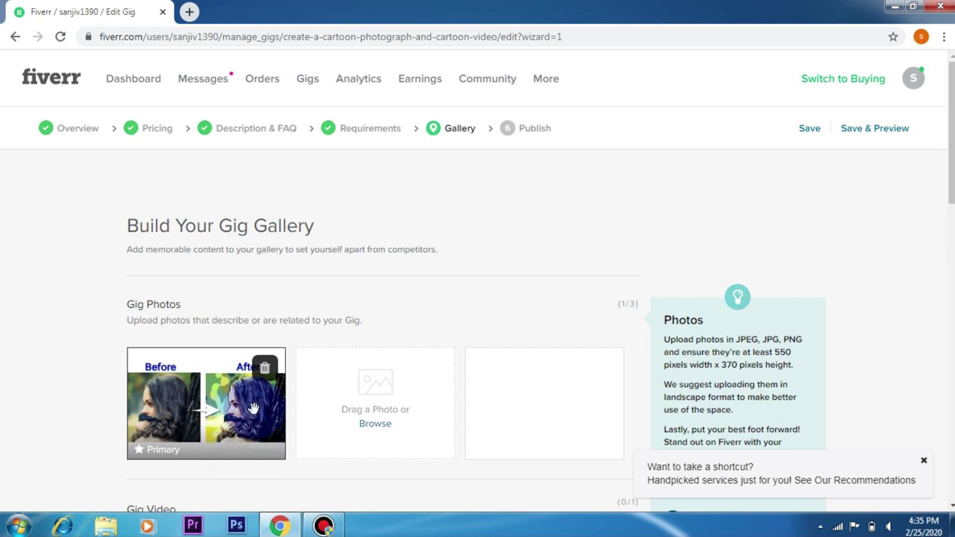
{"action": "scroll", "coordinate": [254, 409], "scroll_direction": "down", "scroll_amount": 4}
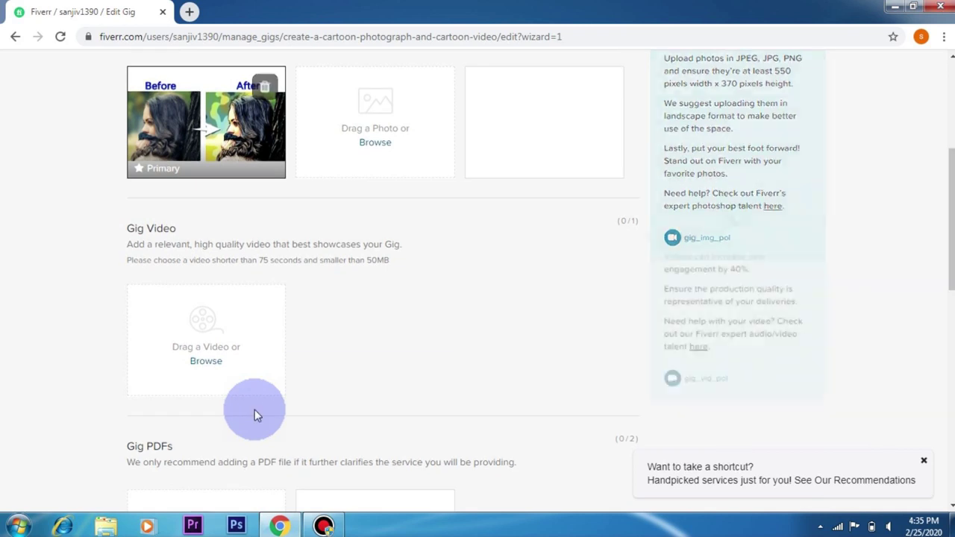
{"action": "scroll", "coordinate": [254, 410], "scroll_direction": "up", "scroll_amount": 2}
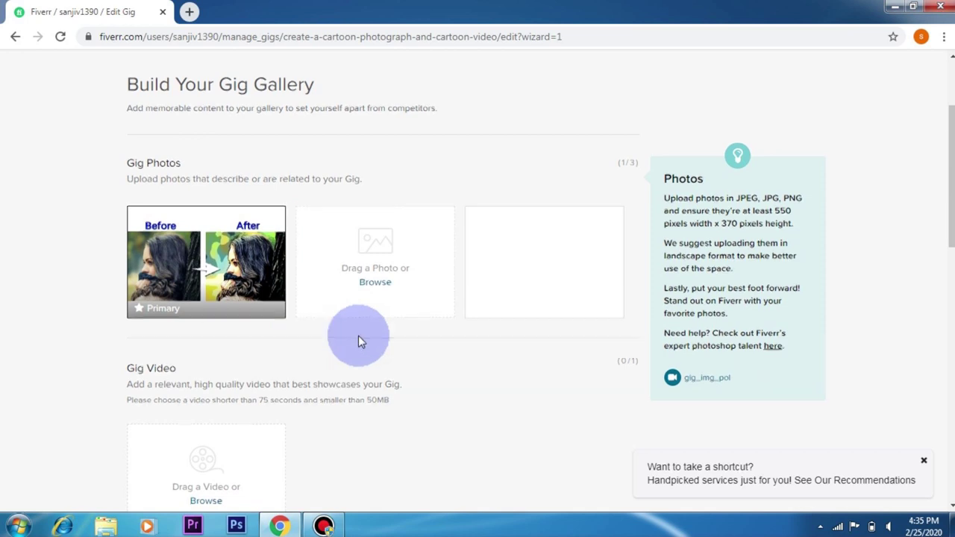
{"action": "scroll", "coordinate": [358, 336], "scroll_direction": "down", "scroll_amount": 2}
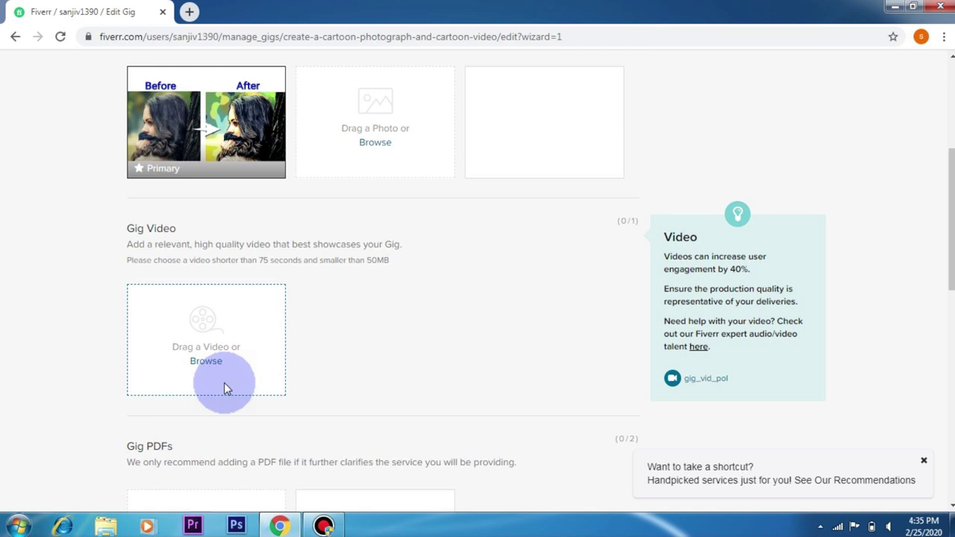
{"action": "scroll", "coordinate": [224, 385], "scroll_direction": "down", "scroll_amount": 2}
{"action": "scroll", "coordinate": [224, 383], "scroll_direction": "down", "scroll_amount": 3}
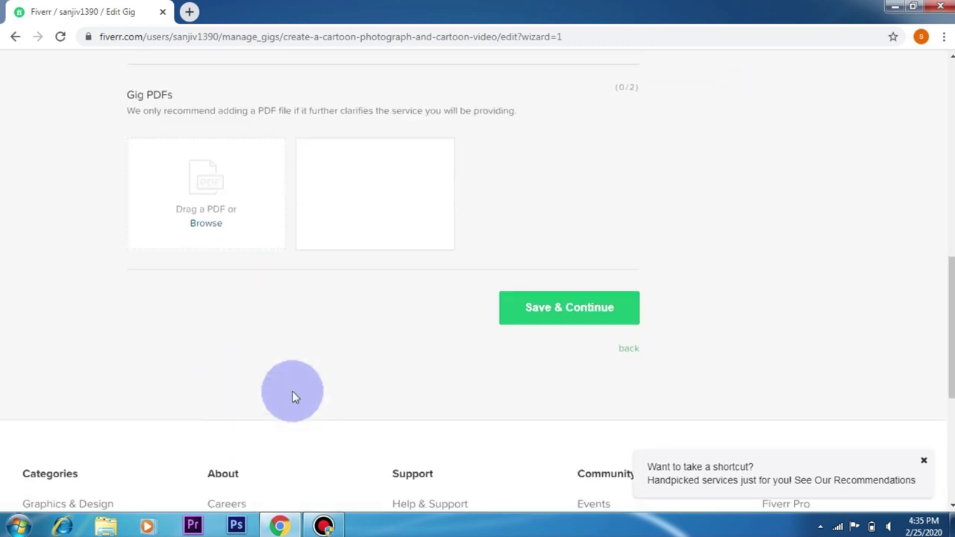
{"action": "left_click", "coordinate": [553, 314]}
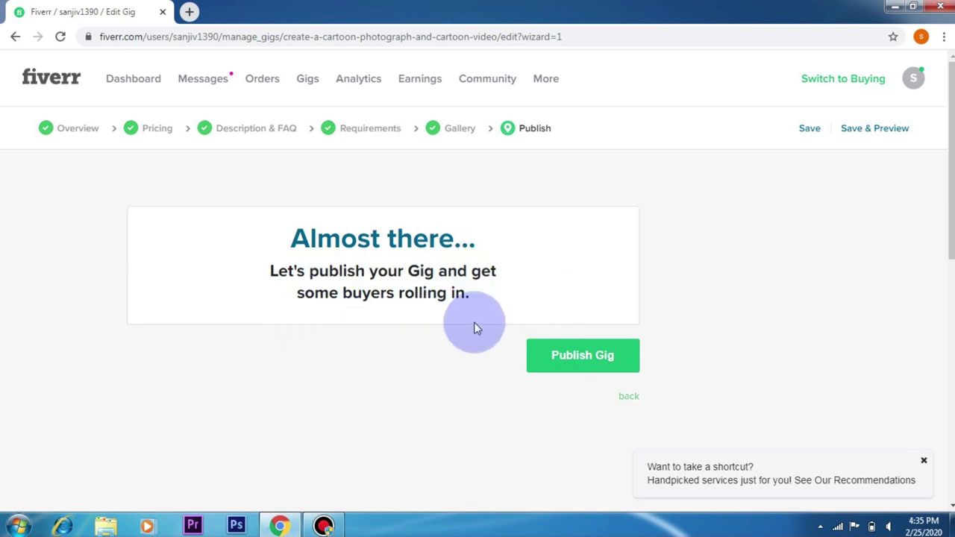
Publish the finished cartoon photo and video gig.
{"action": "left_click", "coordinate": [586, 361]}
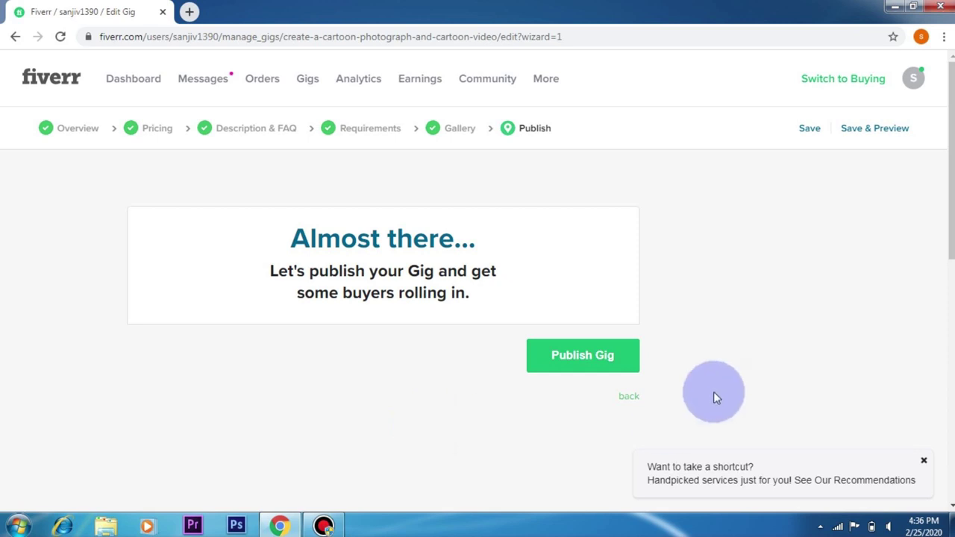
{"action": "left_click", "coordinate": [610, 357]}
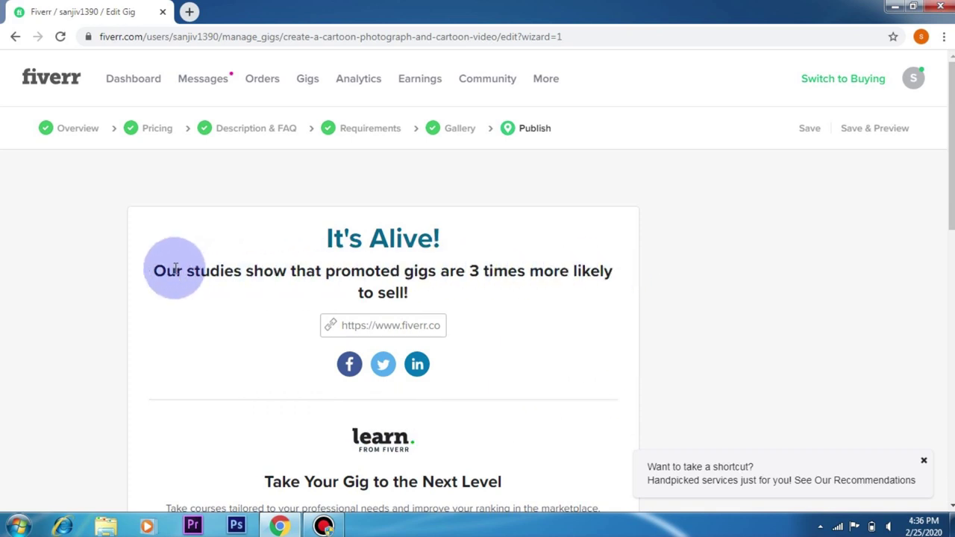
{"action": "scroll", "coordinate": [451, 332], "scroll_direction": "down", "scroll_amount": 1}
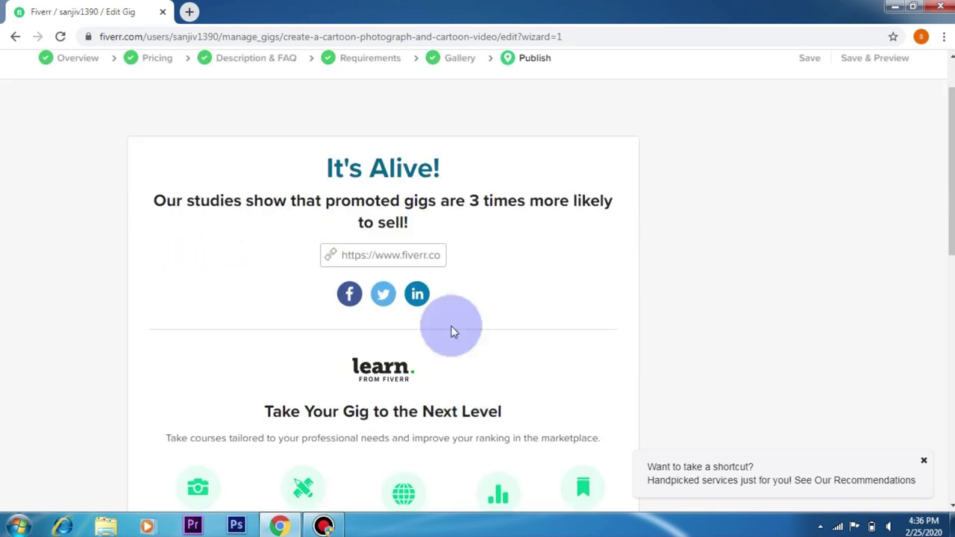
{"action": "scroll", "coordinate": [478, 299], "scroll_direction": "up", "scroll_amount": 1}
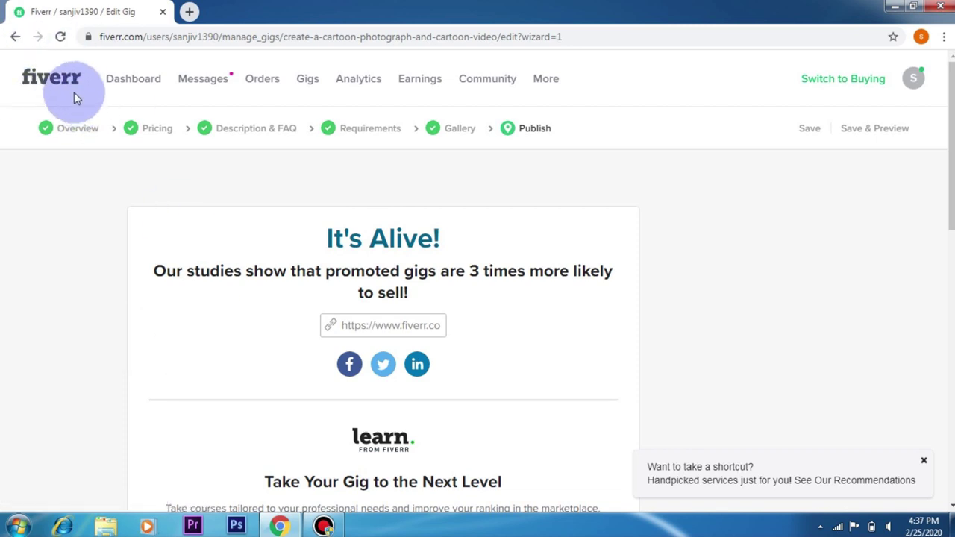
Look through the promotion and course suggestions for the published gig and close the gig wizard.
{"action": "scroll", "coordinate": [560, 378], "scroll_direction": "down", "scroll_amount": 1}
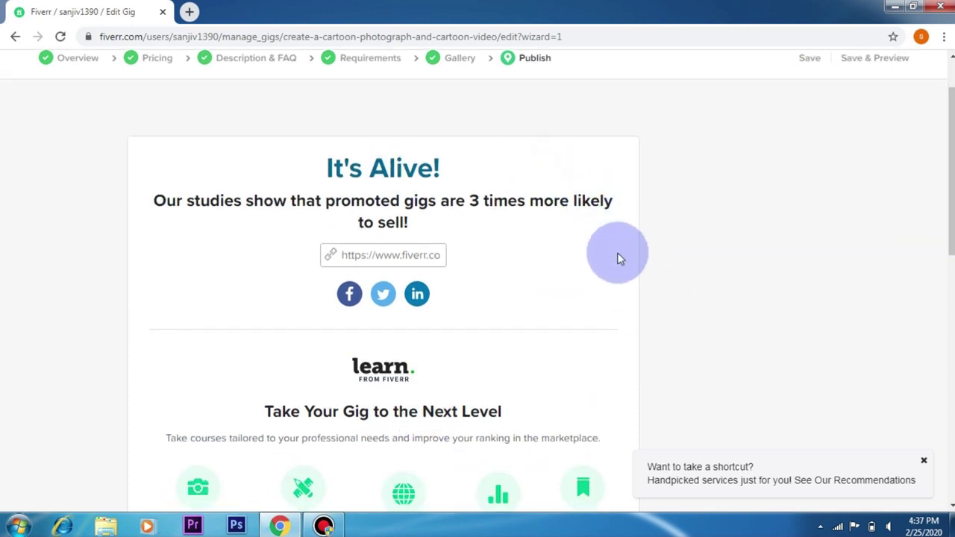
{"action": "scroll", "coordinate": [299, 302], "scroll_direction": "down", "scroll_amount": 2}
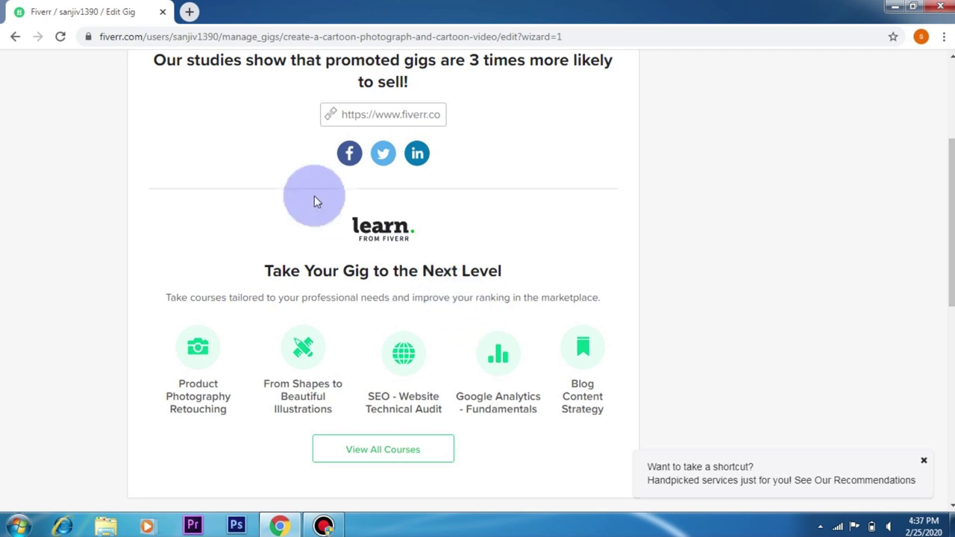
{"action": "scroll", "coordinate": [562, 269], "scroll_direction": "down", "scroll_amount": 3}
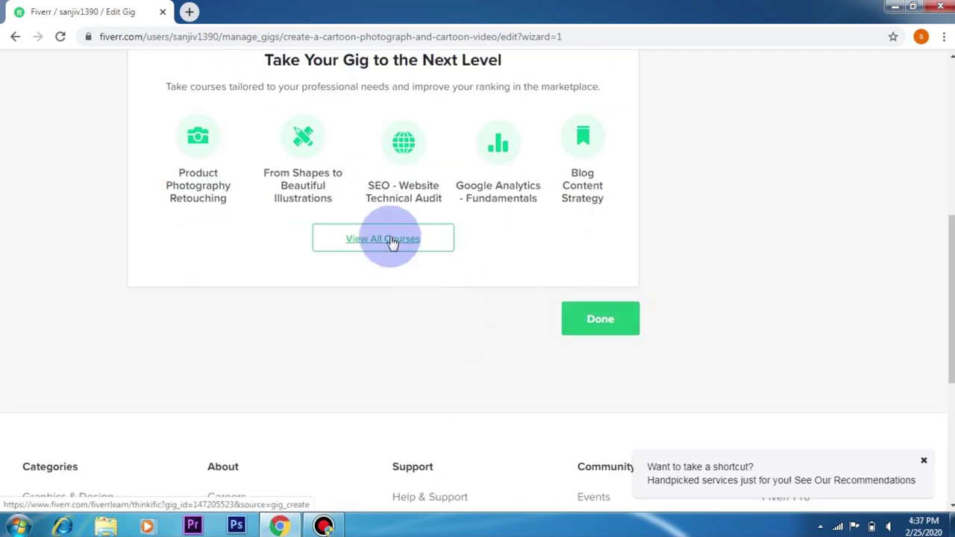
{"action": "left_click", "coordinate": [614, 327]}
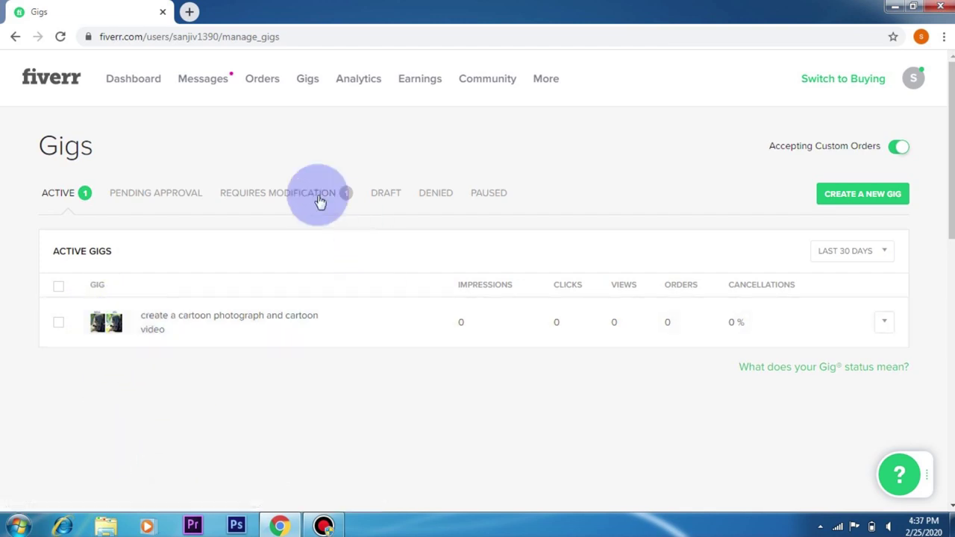
Open the preview of the active gig "create a cartoon photograph and cartoon video".
{"action": "left_click", "coordinate": [884, 322]}
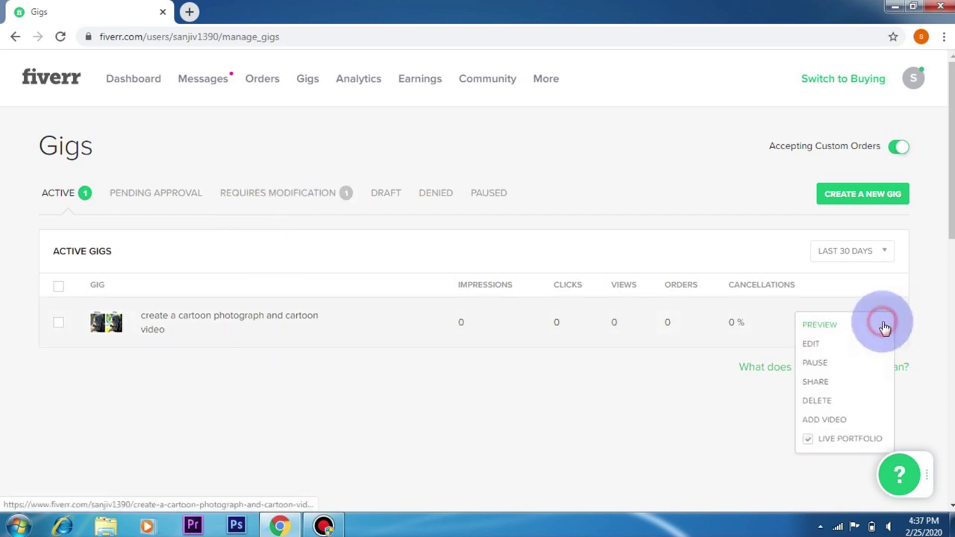
{"action": "left_click", "coordinate": [825, 327]}
{"action": "scroll", "coordinate": [825, 324], "scroll_direction": "down", "scroll_amount": 4}
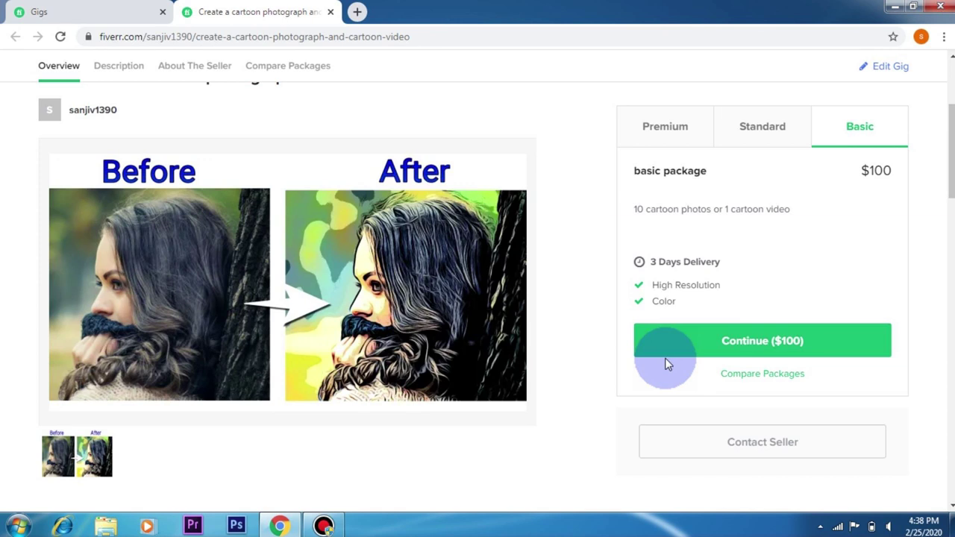
{"action": "scroll", "coordinate": [664, 359], "scroll_direction": "up", "scroll_amount": 3}
{"action": "scroll", "coordinate": [821, 299], "scroll_direction": "down", "scroll_amount": 1}
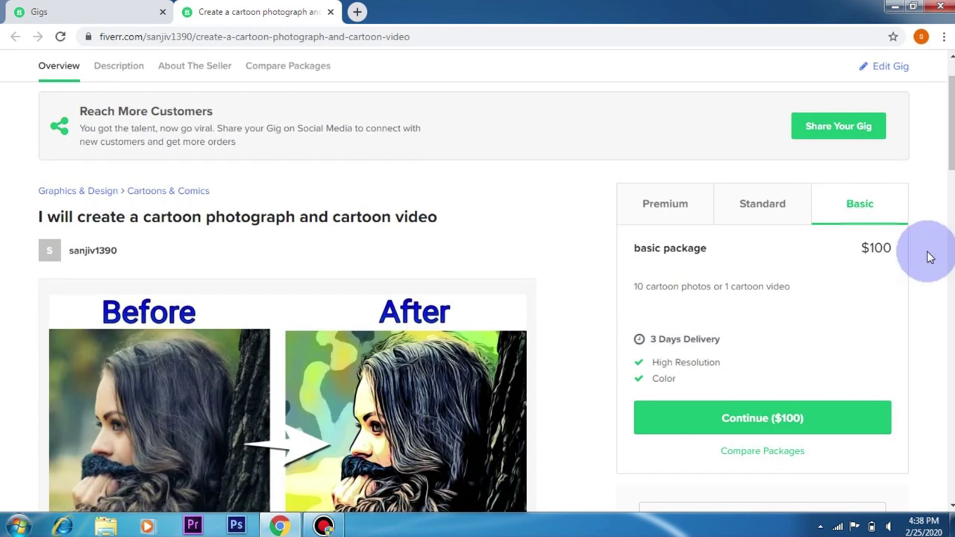
Review the Standard, Premium and Basic package details and the gig's description in the preview.
{"action": "left_click", "coordinate": [771, 207]}
{"action": "left_click", "coordinate": [665, 204]}
{"action": "left_click", "coordinate": [866, 217]}
{"action": "left_click", "coordinate": [768, 209]}
{"action": "left_click", "coordinate": [668, 211]}
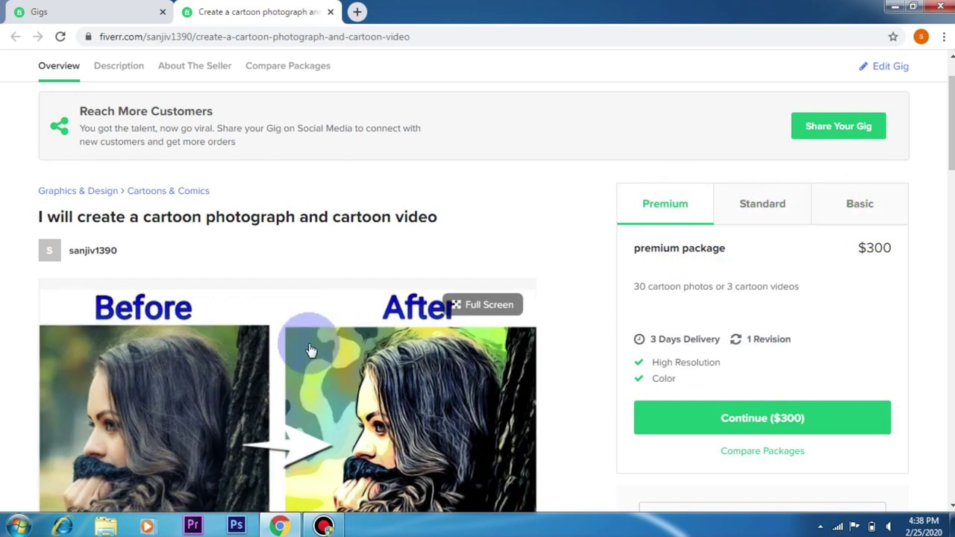
{"action": "scroll", "coordinate": [607, 433], "scroll_direction": "down", "scroll_amount": 4}
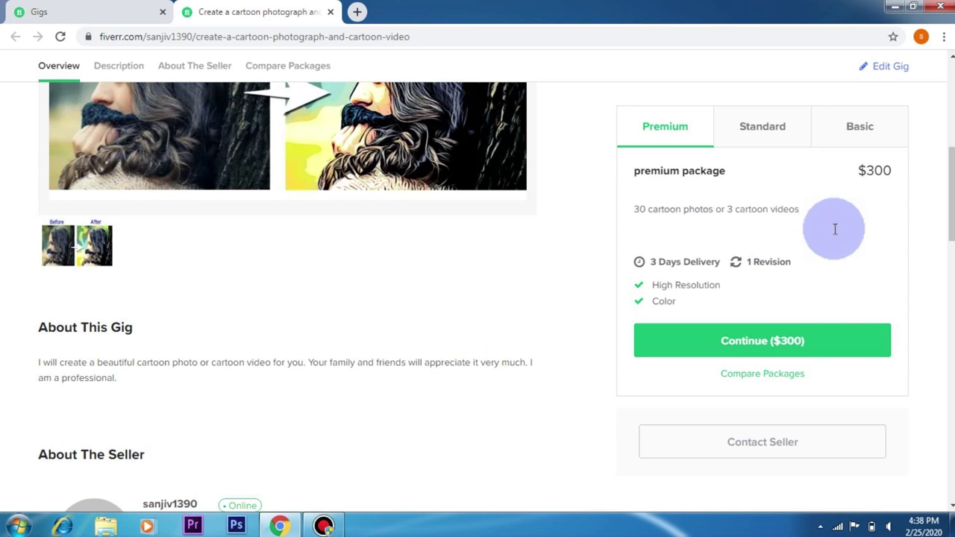
{"action": "scroll", "coordinate": [838, 331], "scroll_direction": "up", "scroll_amount": 4}
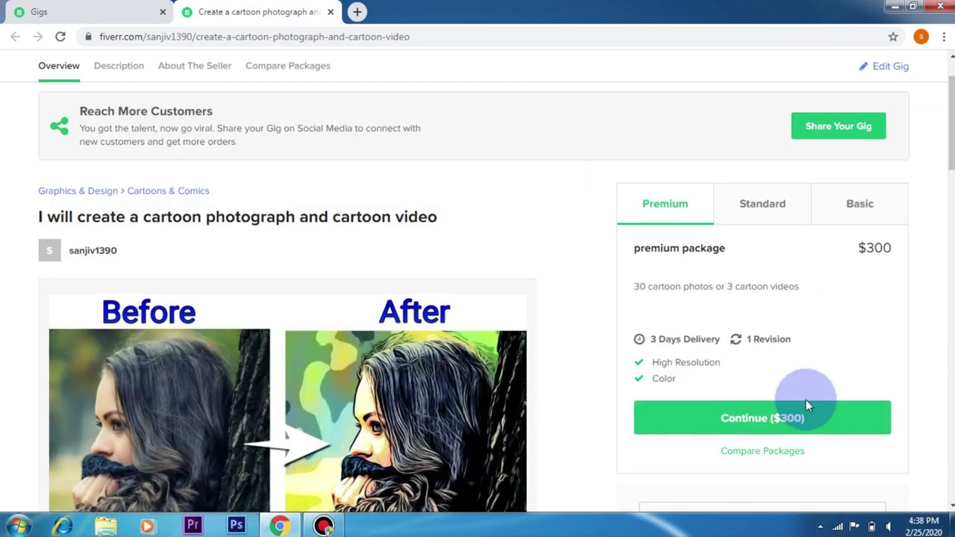
{"action": "scroll", "coordinate": [806, 404], "scroll_direction": "down", "scroll_amount": 5}
{"action": "scroll", "coordinate": [807, 404], "scroll_direction": "up", "scroll_amount": 4}
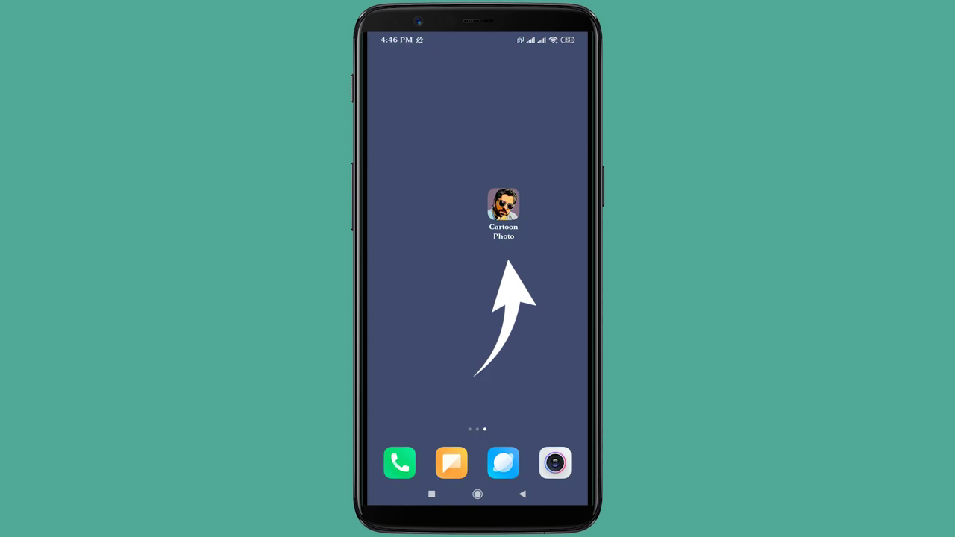
Switch to the Cartoon Photo app on the phone, open its Photos section and allow access to the device's media.
{"action": "left_click", "coordinate": [504, 205]}
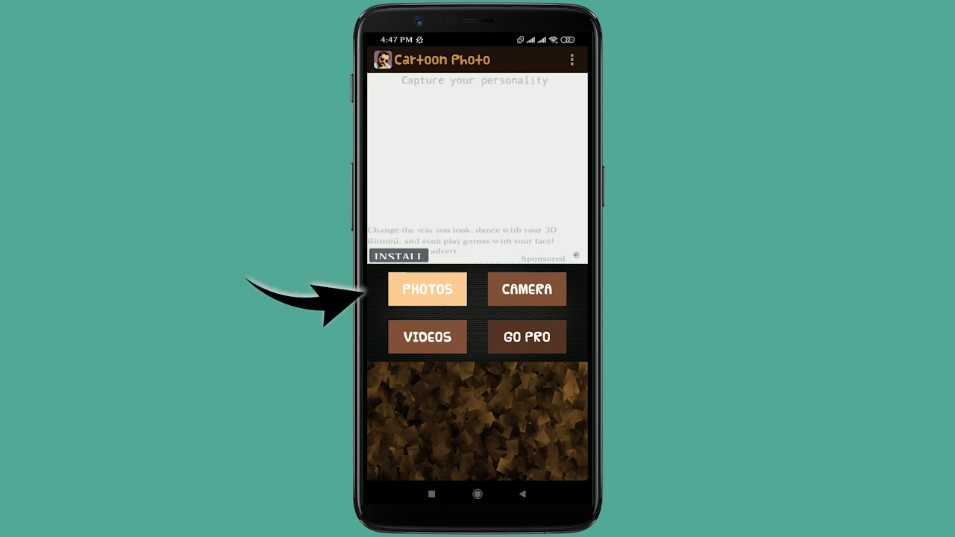
{"action": "left_click", "coordinate": [427, 289]}
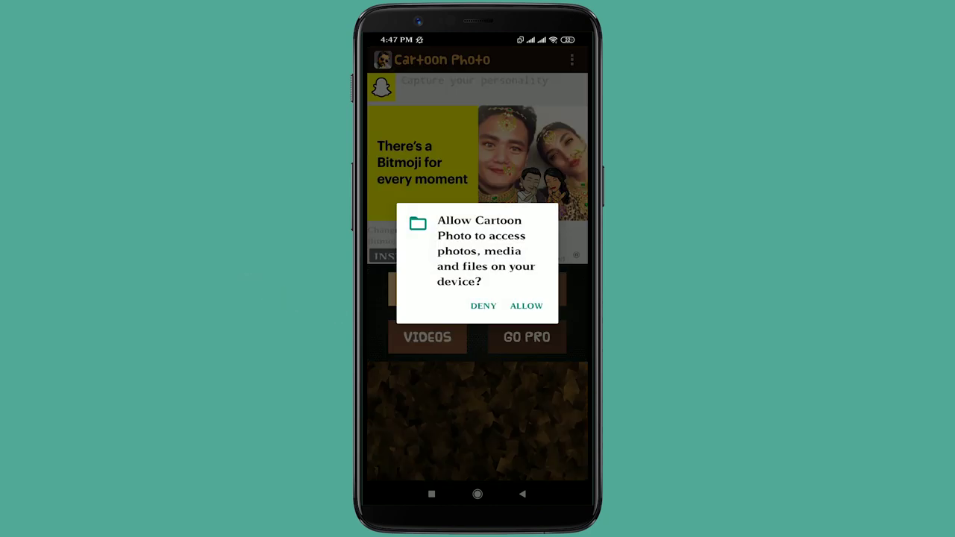
{"action": "left_click", "coordinate": [526, 306]}
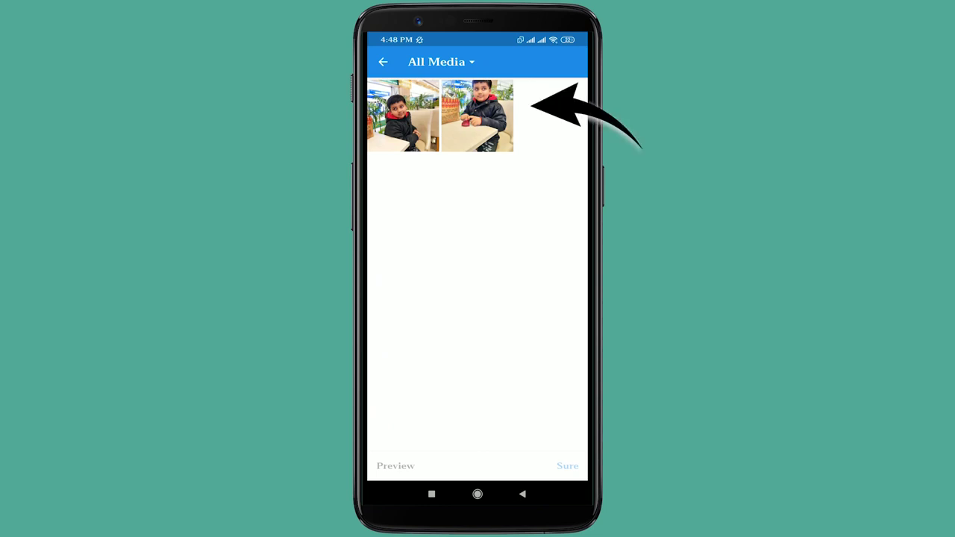
With the second photo of the boy loaded, try the bloom, coal, rich, lux, obama, flow, grain, oil and paint filters on it.
{"action": "scroll", "coordinate": [477, 456], "scroll_direction": "right", "scroll_amount": 5}
{"action": "scroll", "coordinate": [477, 455], "scroll_direction": "right", "scroll_amount": 5}
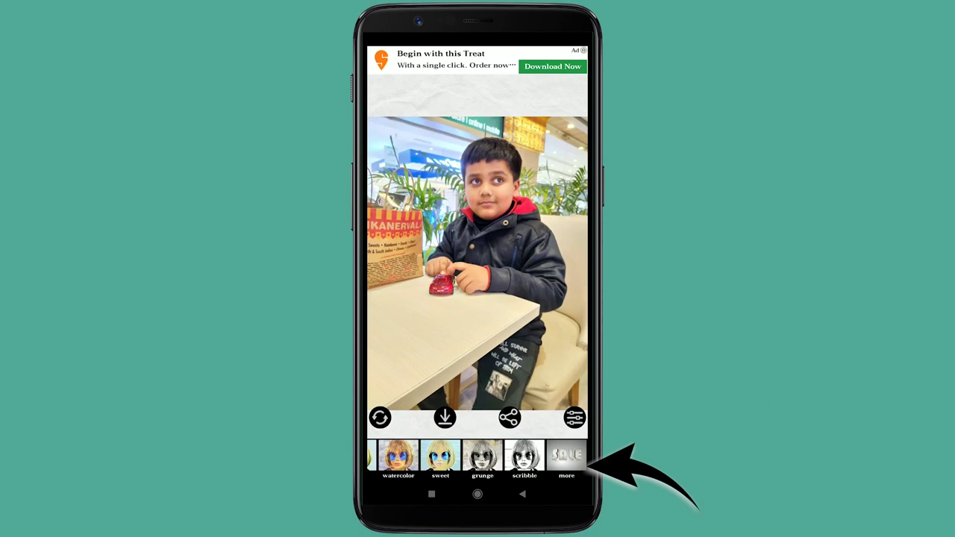
{"action": "left_click", "coordinate": [567, 457]}
{"action": "left_click", "coordinate": [430, 457]}
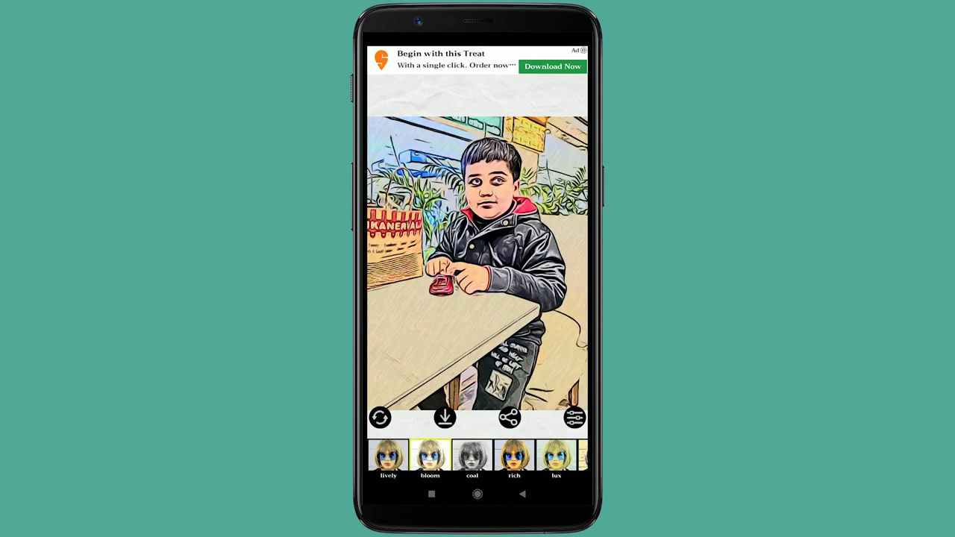
{"action": "left_click", "coordinate": [472, 457]}
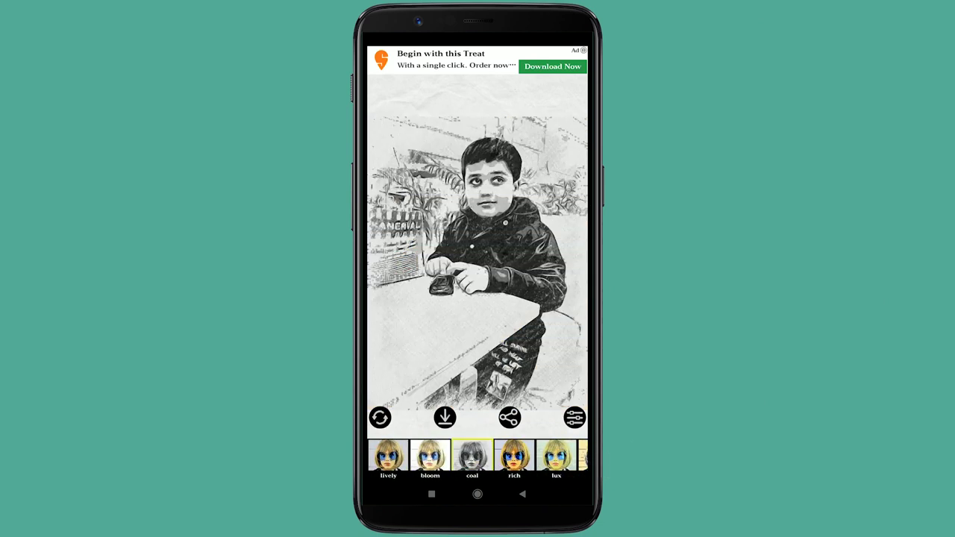
{"action": "left_click", "coordinate": [515, 457]}
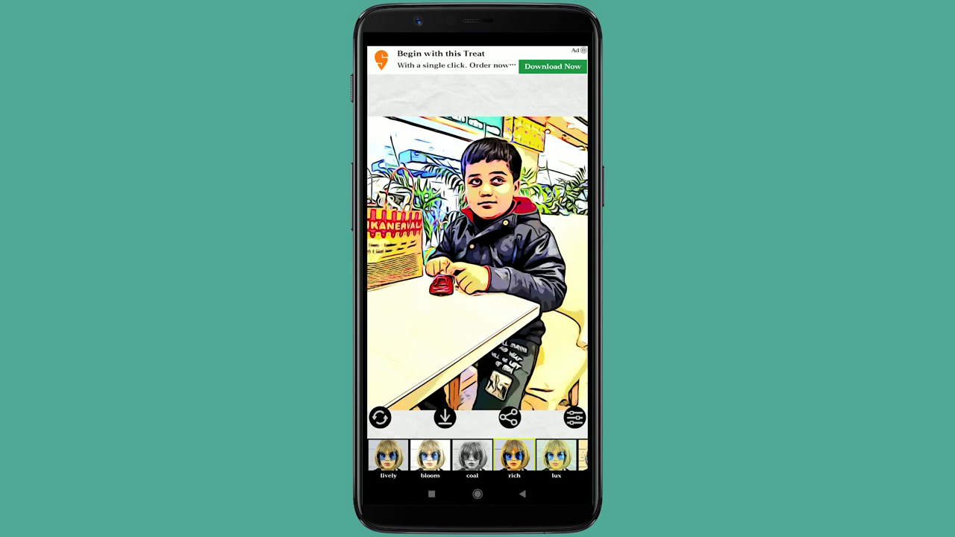
{"action": "left_click", "coordinate": [556, 457]}
{"action": "left_click_drag", "start_coordinate": [556, 457], "coordinate": [448, 457]}
{"action": "left_click", "coordinate": [490, 457]}
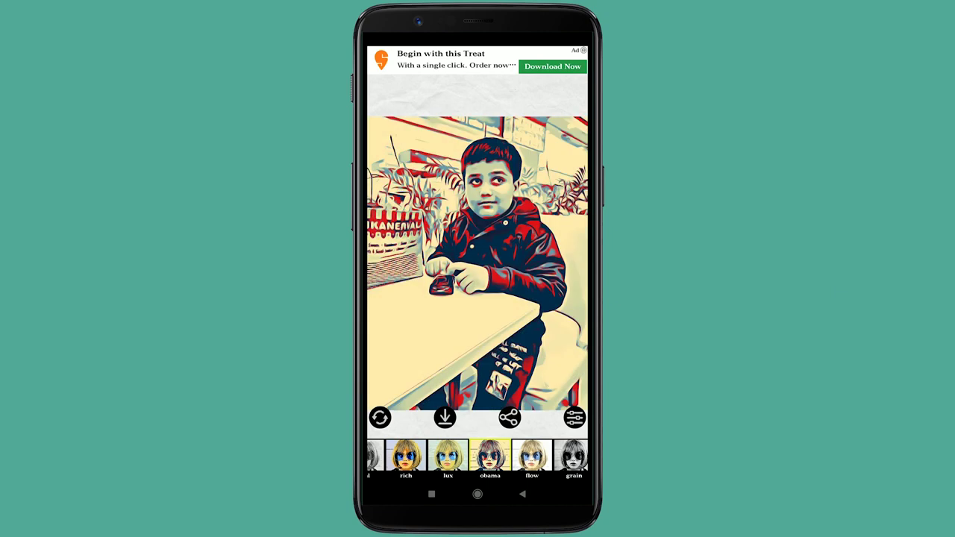
{"action": "left_click", "coordinate": [532, 456]}
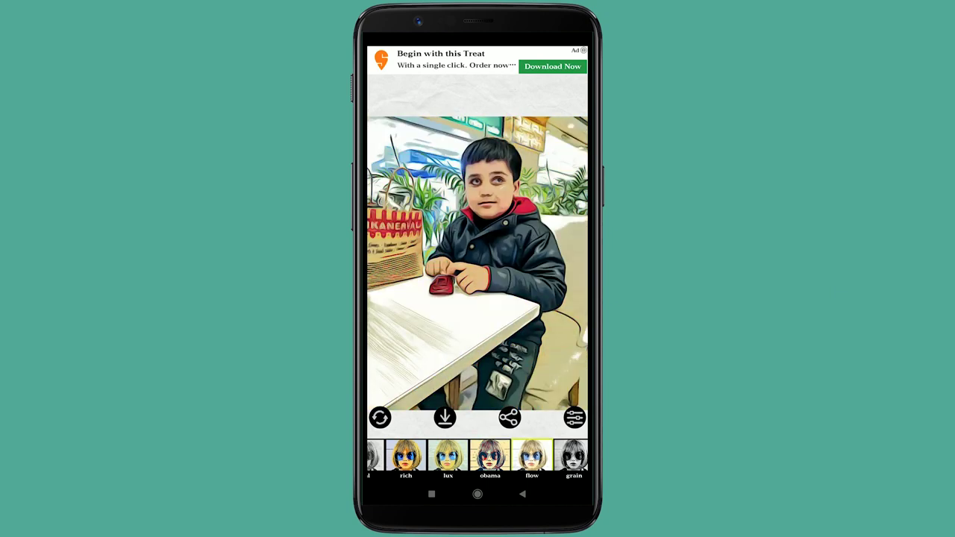
{"action": "left_click_drag", "start_coordinate": [531, 457], "coordinate": [471, 457]}
{"action": "left_click", "coordinate": [514, 457]}
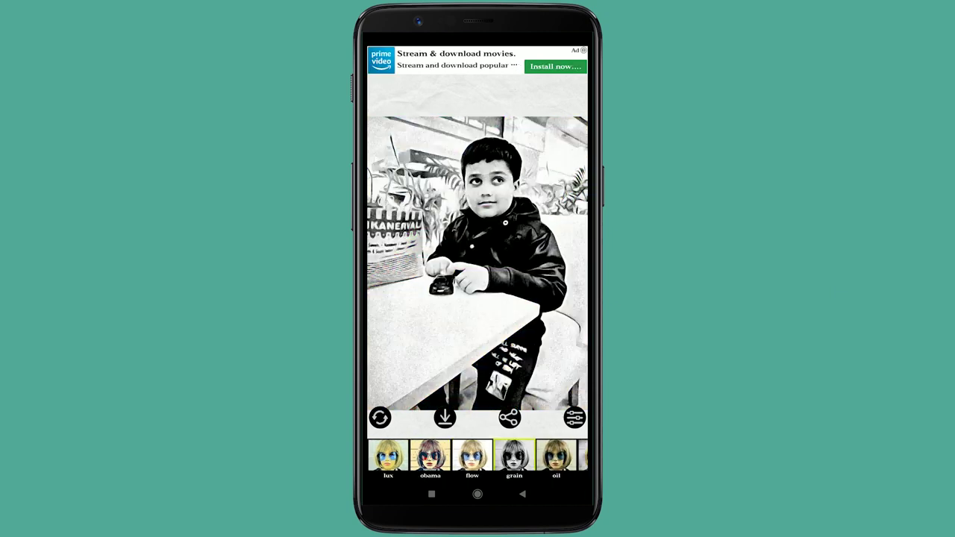
{"action": "left_click", "coordinate": [556, 457]}
{"action": "left_click_drag", "start_coordinate": [556, 457], "coordinate": [463, 457]}
{"action": "left_click", "coordinate": [504, 457]}
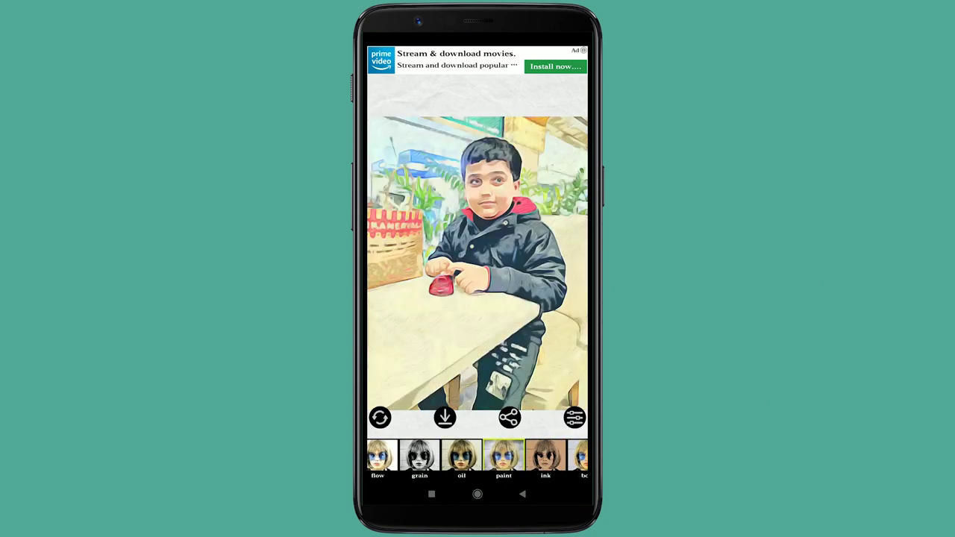
{"action": "left_click_drag", "start_coordinate": [556, 457], "coordinate": [403, 456]}
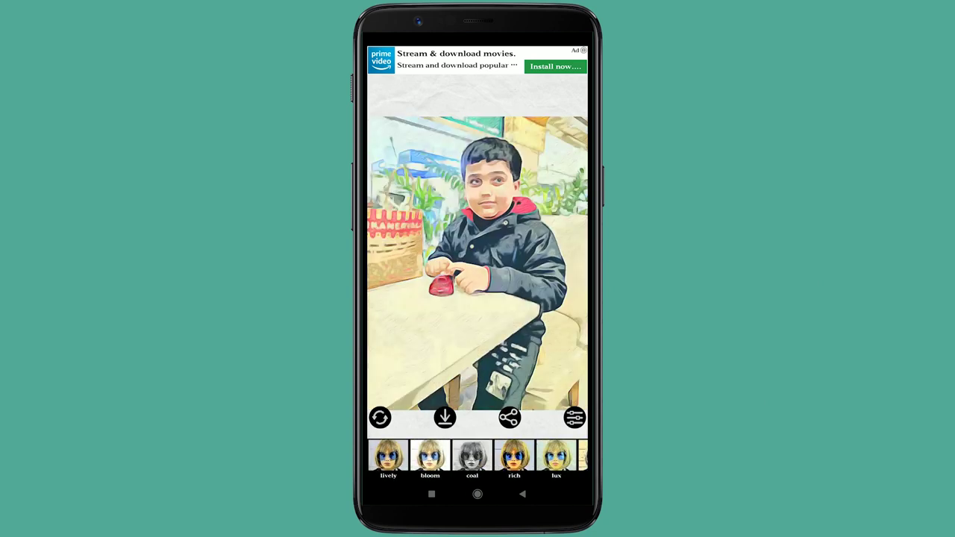
Apply the lively filter to the photo and raise its saturation and contrast slightly.
{"action": "left_click", "coordinate": [388, 457]}
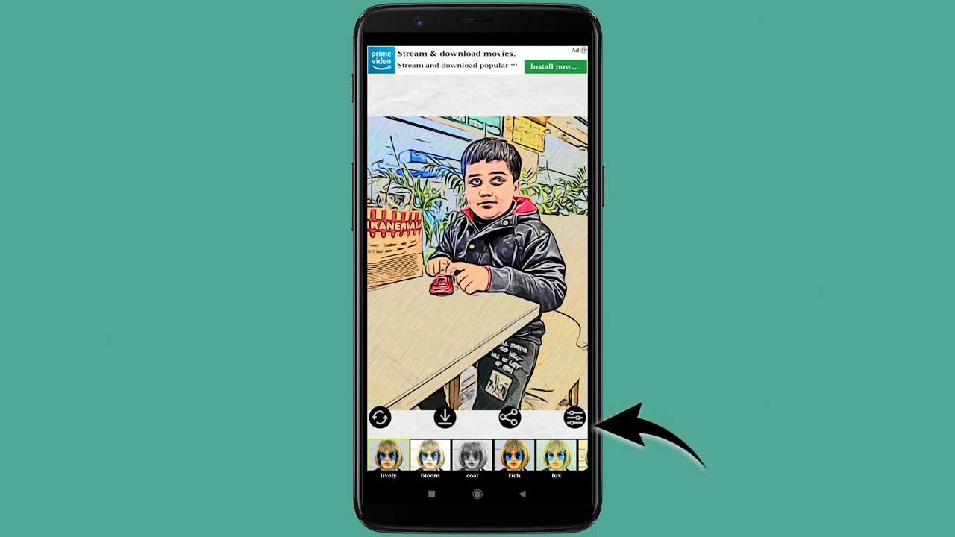
{"action": "left_click", "coordinate": [575, 418]}
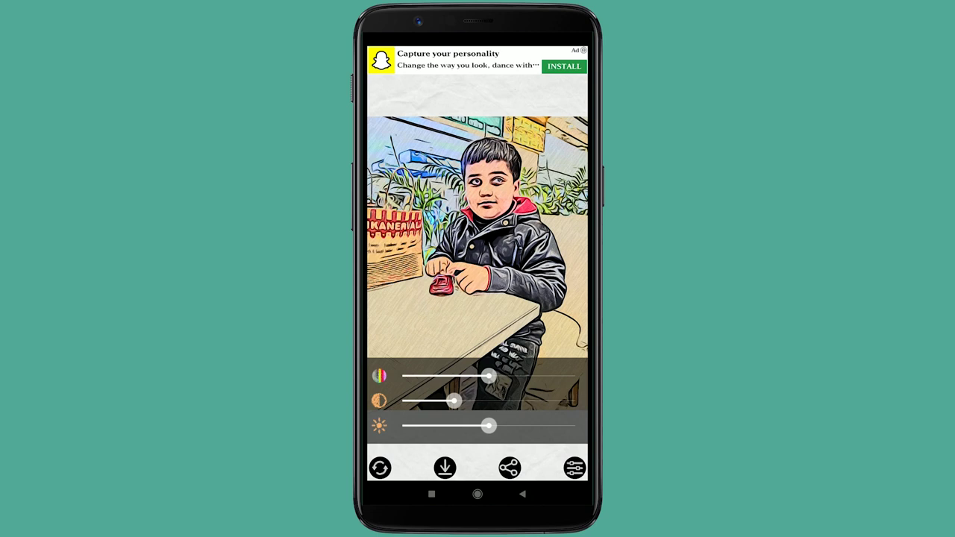
{"action": "mouse_move", "coordinate": [488, 377]}
{"action": "left_mouse_down"}
{"action": "mouse_move", "coordinate": [411, 377]}
{"action": "mouse_move", "coordinate": [567, 376]}
{"action": "mouse_move", "coordinate": [497, 376]}
{"action": "left_mouse_up"}
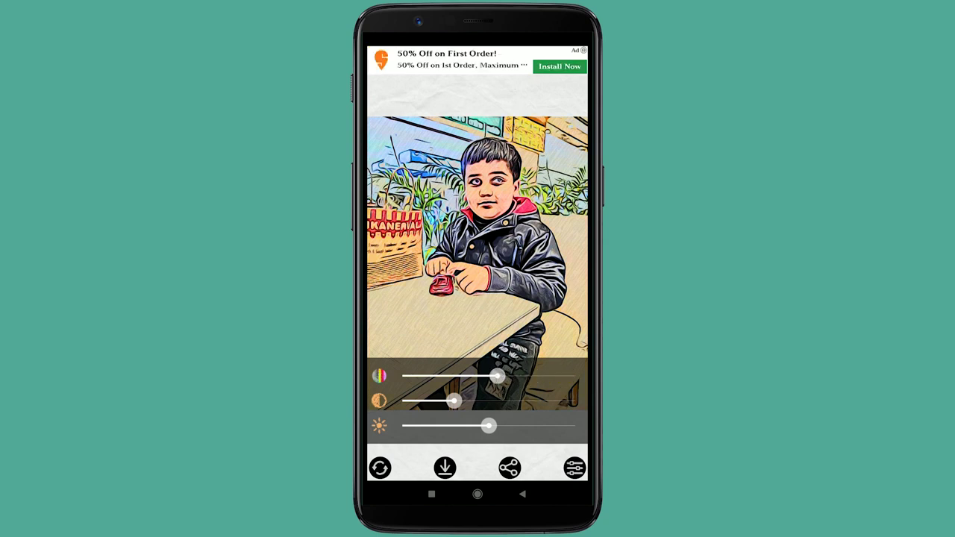
{"action": "mouse_move", "coordinate": [455, 400]}
{"action": "left_mouse_down"}
{"action": "mouse_move", "coordinate": [559, 401]}
{"action": "mouse_move", "coordinate": [489, 401]}
{"action": "mouse_move", "coordinate": [523, 427]}
{"action": "mouse_move", "coordinate": [557, 427]}
{"action": "mouse_move", "coordinate": [452, 426]}
{"action": "mouse_move", "coordinate": [489, 426]}
{"action": "mouse_move", "coordinate": [471, 426]}
{"action": "left_mouse_up"}
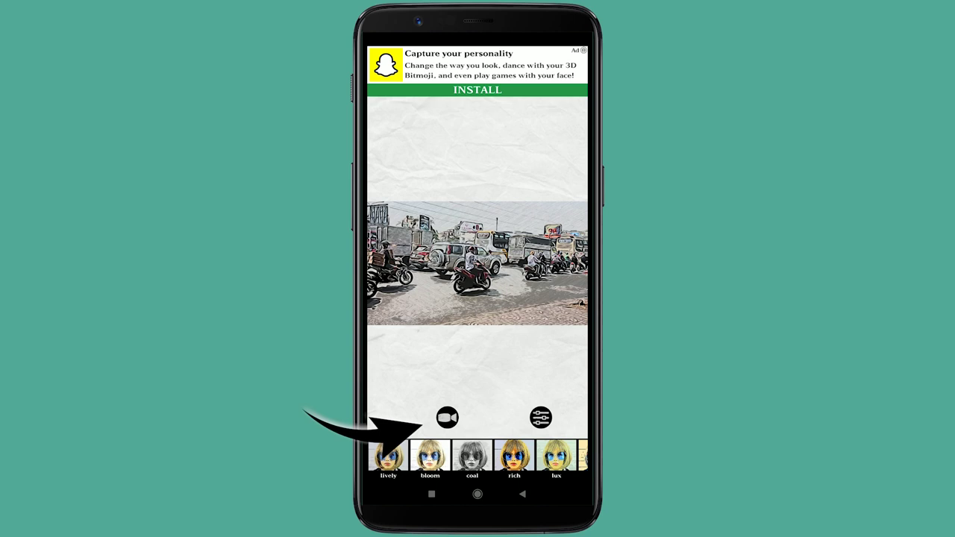
Record the traffic video as a cartoon while switching its filter through bloom, coal, rich, lux and obama.
{"action": "left_click", "coordinate": [448, 418]}
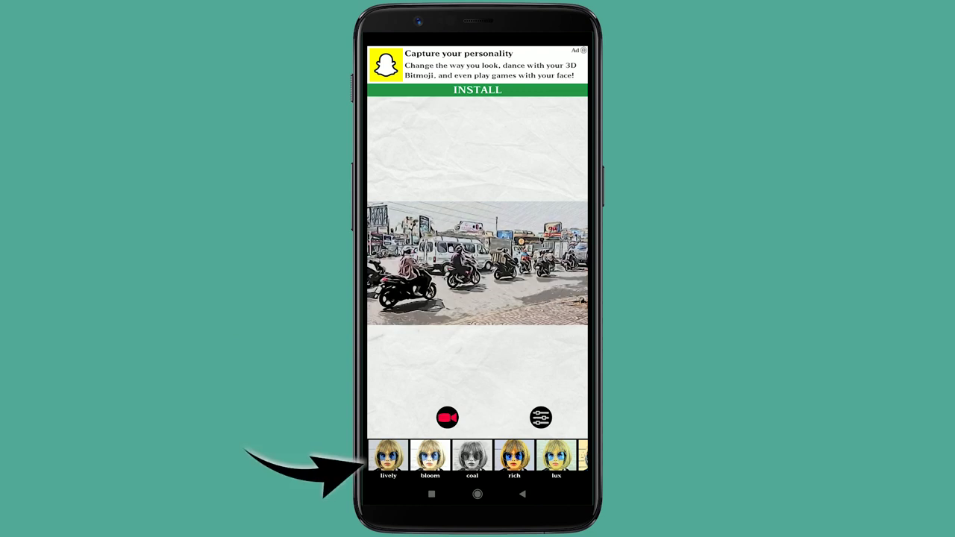
{"action": "left_click", "coordinate": [430, 457]}
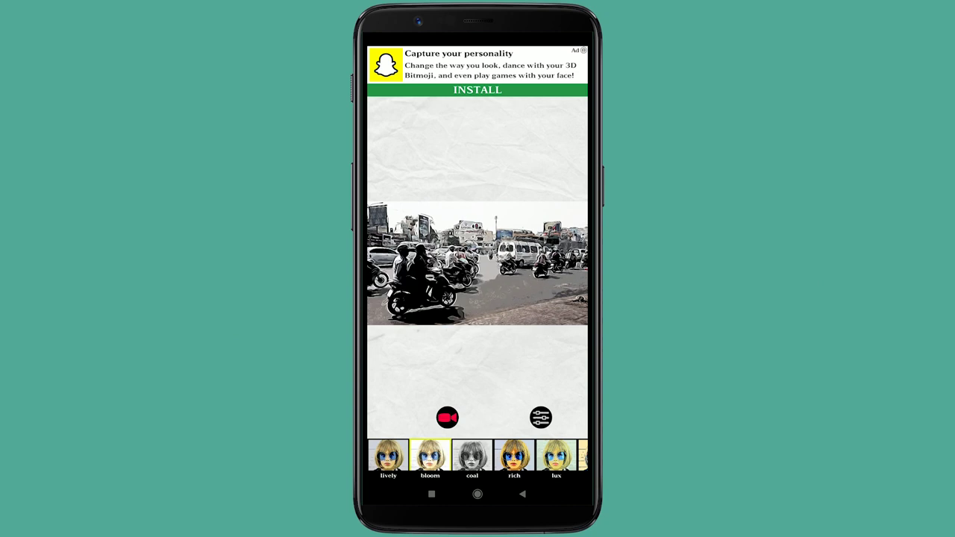
{"action": "left_click", "coordinate": [472, 457]}
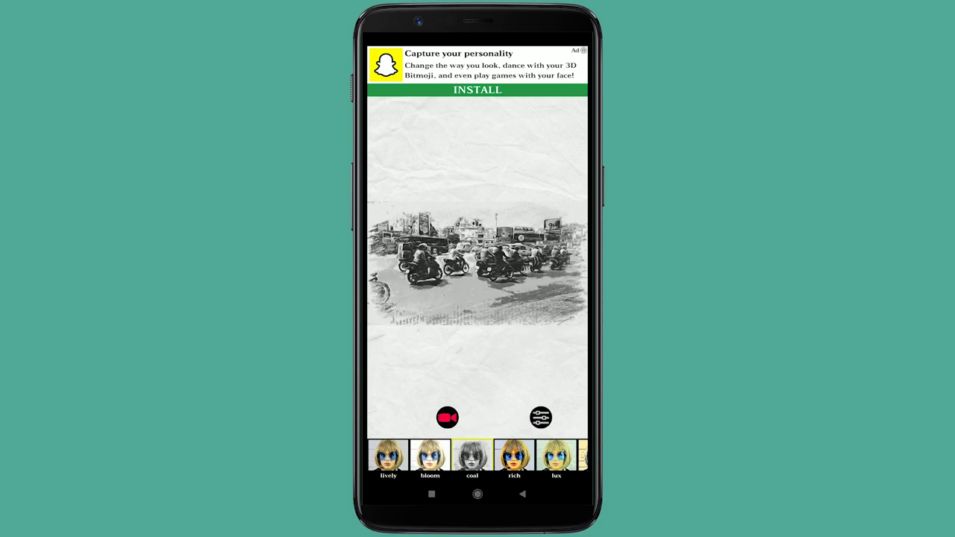
{"action": "left_click", "coordinate": [514, 457]}
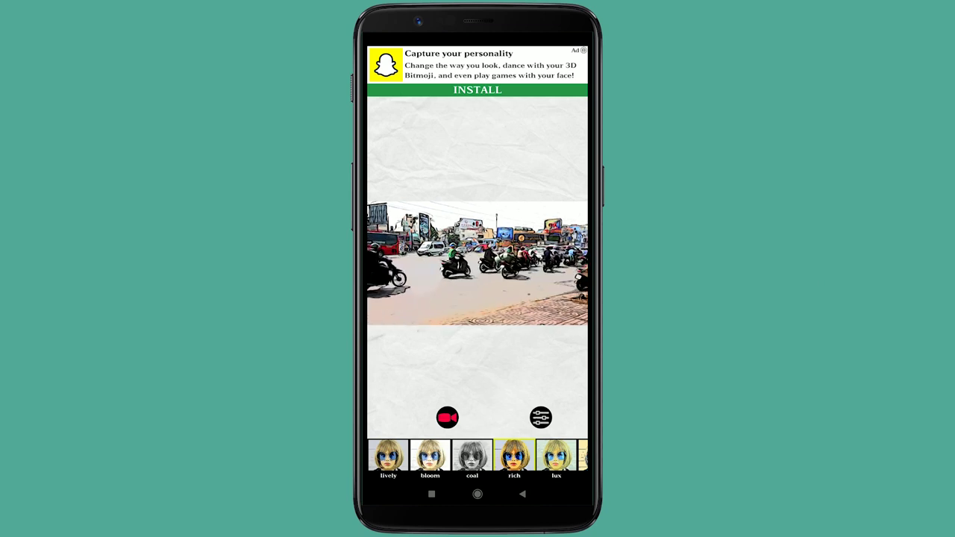
{"action": "left_click", "coordinate": [556, 457]}
{"action": "left_click_drag", "start_coordinate": [537, 457], "coordinate": [444, 457]}
{"action": "left_click", "coordinate": [504, 457]}
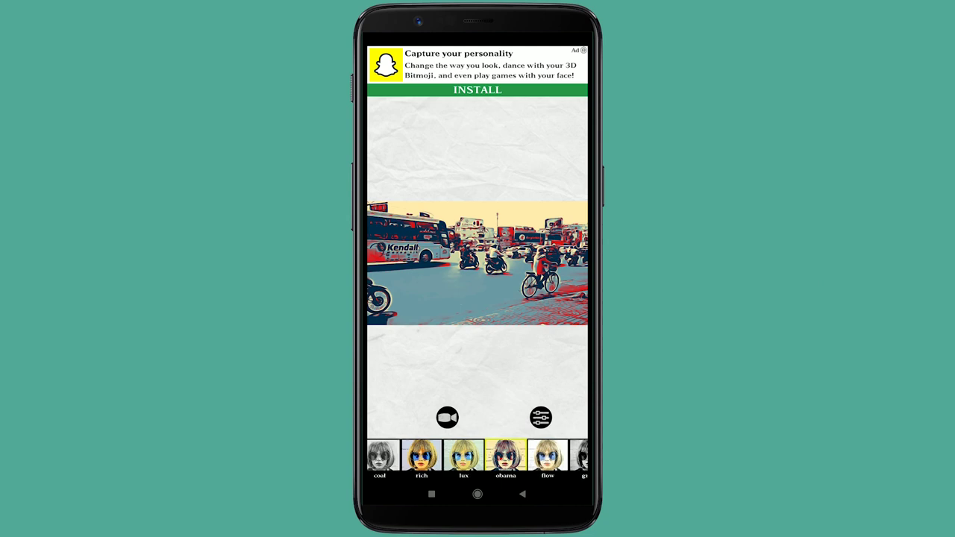
Start a new recording of the traffic video and apply the lively filter to it.
{"action": "left_click_drag", "start_coordinate": [448, 457], "coordinate": [542, 456]}
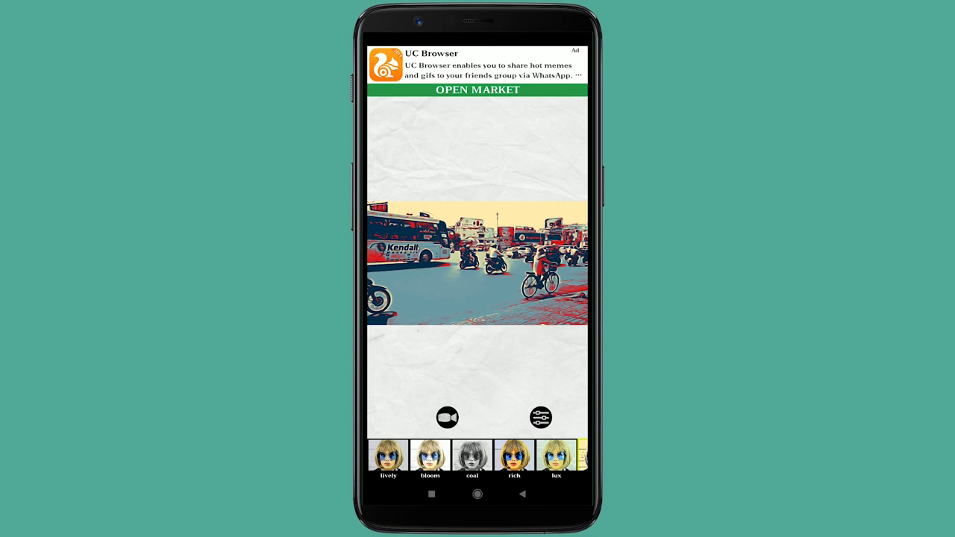
{"action": "left_click", "coordinate": [447, 418]}
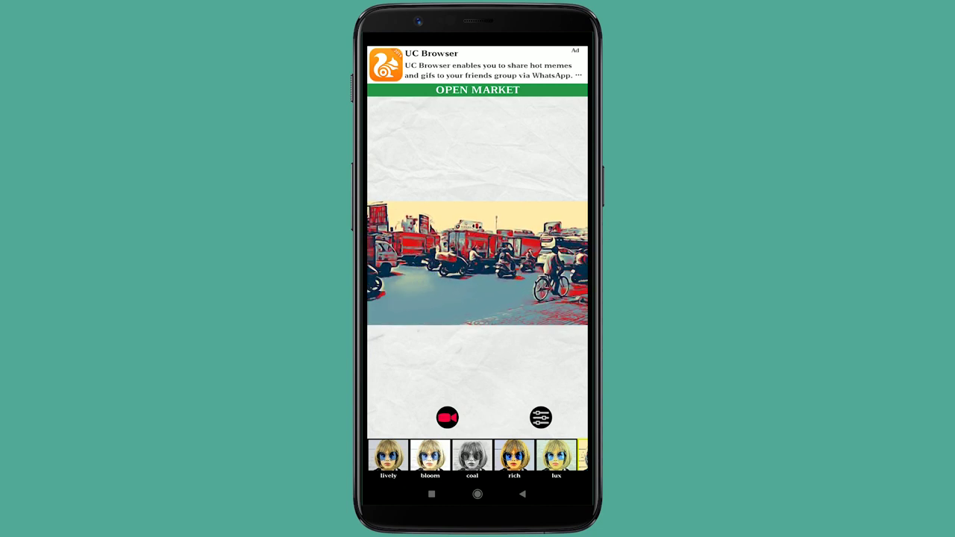
{"action": "left_click", "coordinate": [388, 456]}
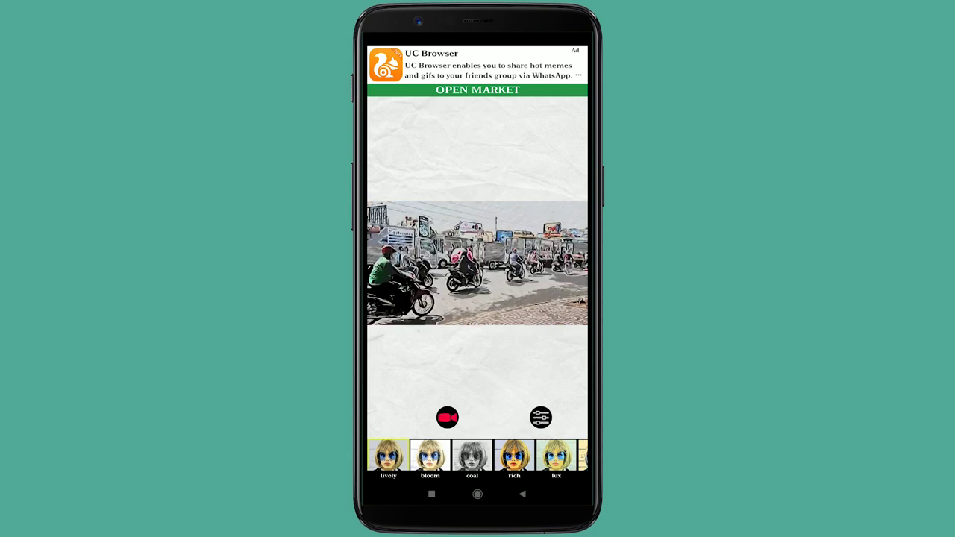
Stop and save the recording of the traffic video with the lively cartoon filter.
{"action": "left_click", "coordinate": [448, 418]}
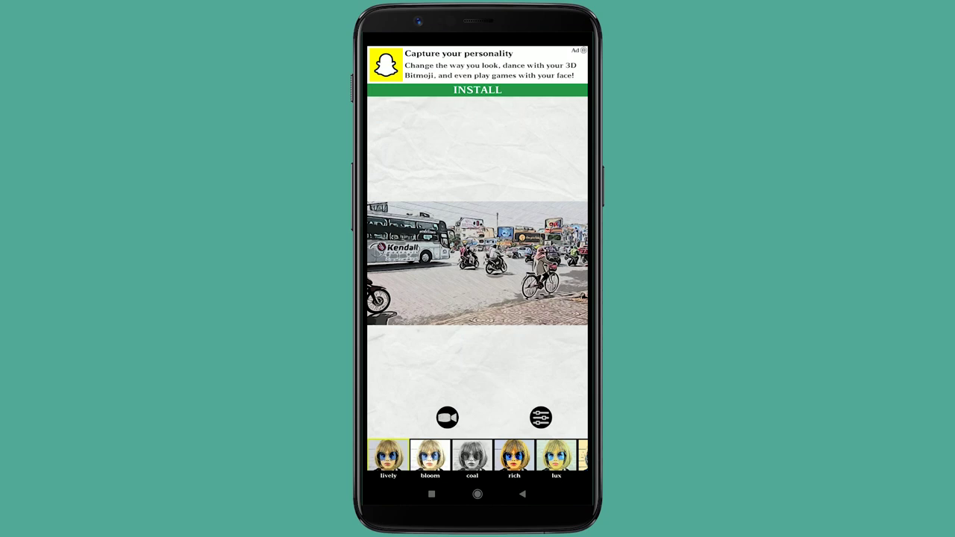
{"action": "left_click", "coordinate": [448, 418]}
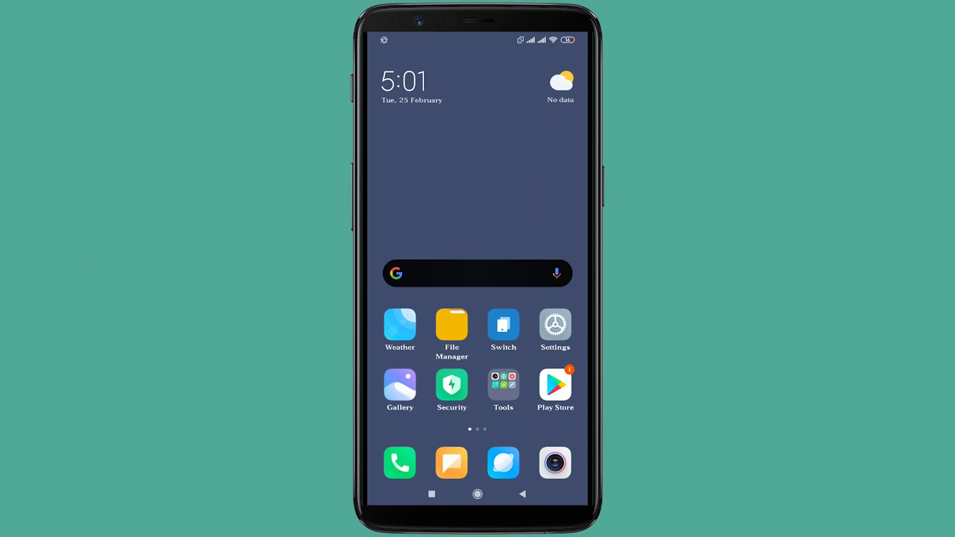
In the phone's Gallery, view the saved cartoon photo of the boy and play the saved cartoon traffic video from the recent items.
{"action": "left_click", "coordinate": [400, 386]}
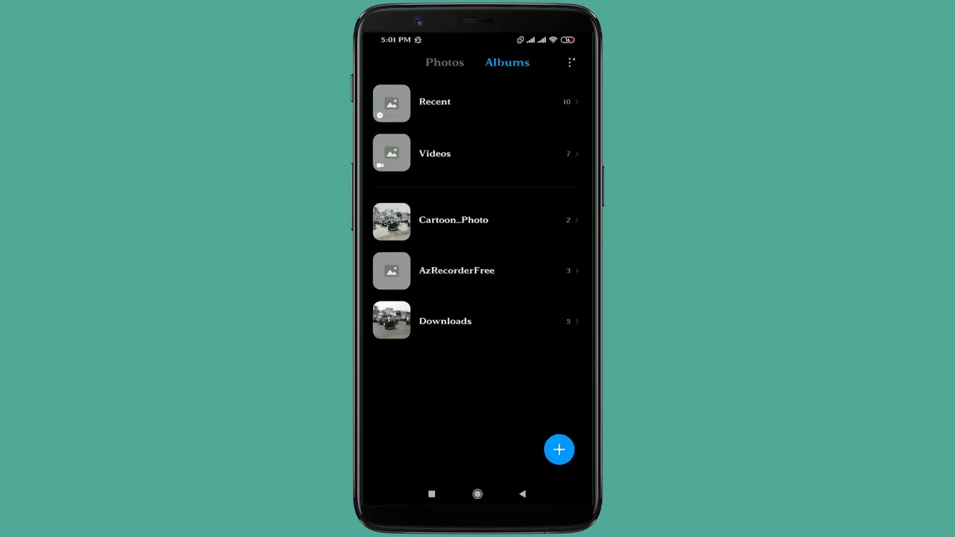
{"action": "left_click", "coordinate": [435, 102]}
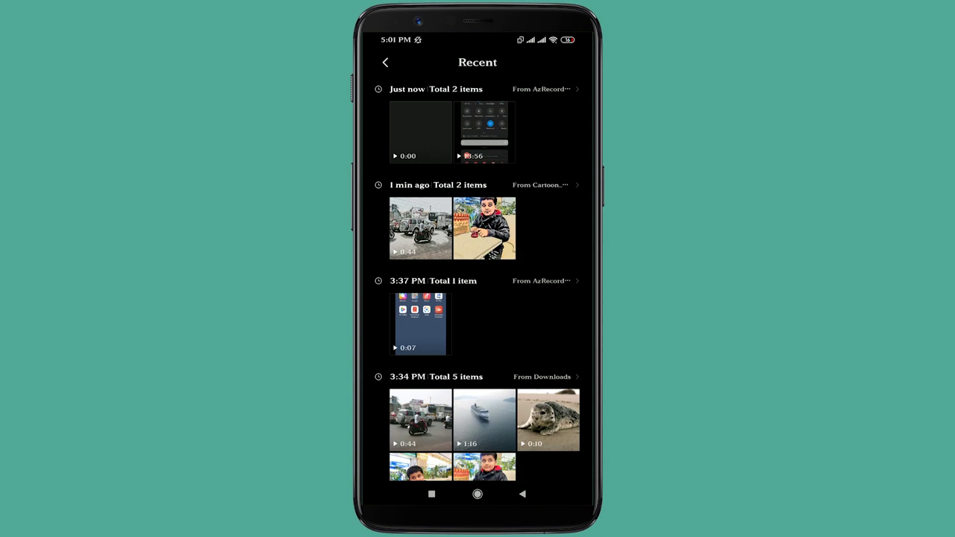
{"action": "left_click", "coordinate": [485, 228]}
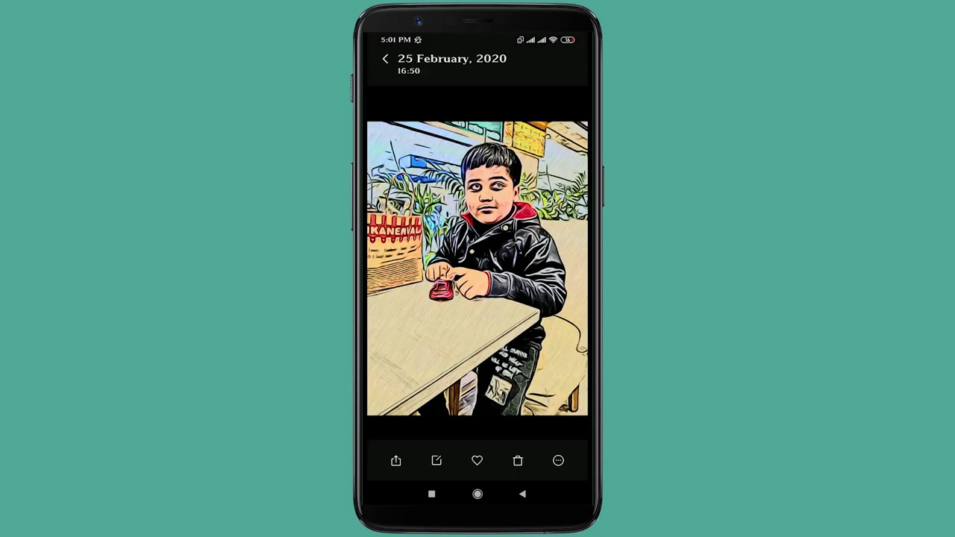
{"action": "left_click", "coordinate": [522, 494]}
{"action": "left_click", "coordinate": [421, 227]}
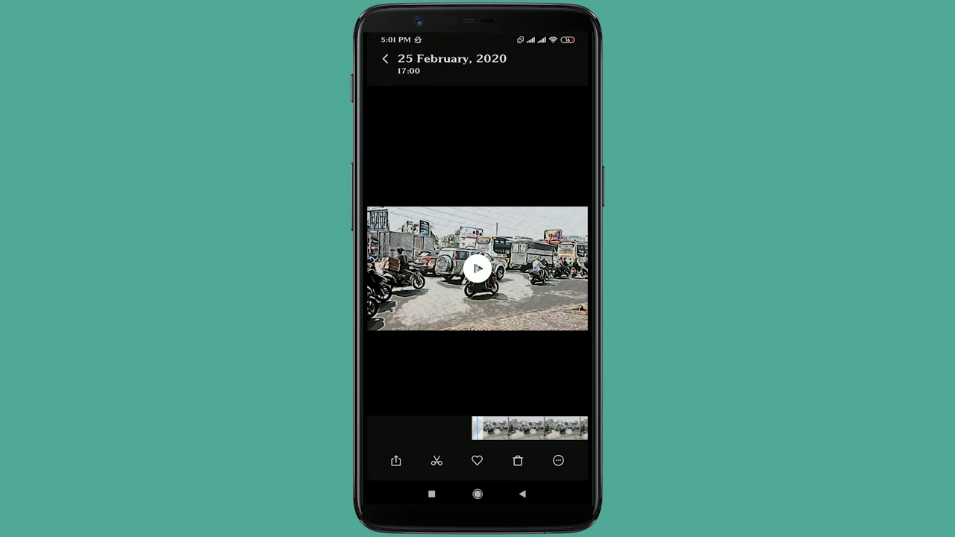
{"action": "left_click", "coordinate": [478, 268]}
{"action": "left_click", "coordinate": [525, 299]}
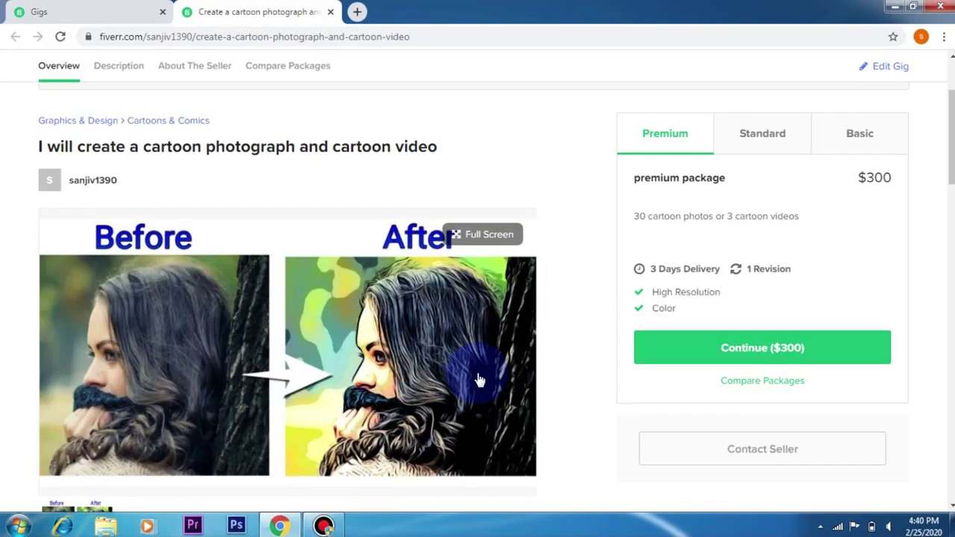
Return to the Fiverr gig page in the browser and open the seller account's Earnings page.
{"action": "scroll", "coordinate": [478, 380], "scroll_direction": "up", "scroll_amount": 2}
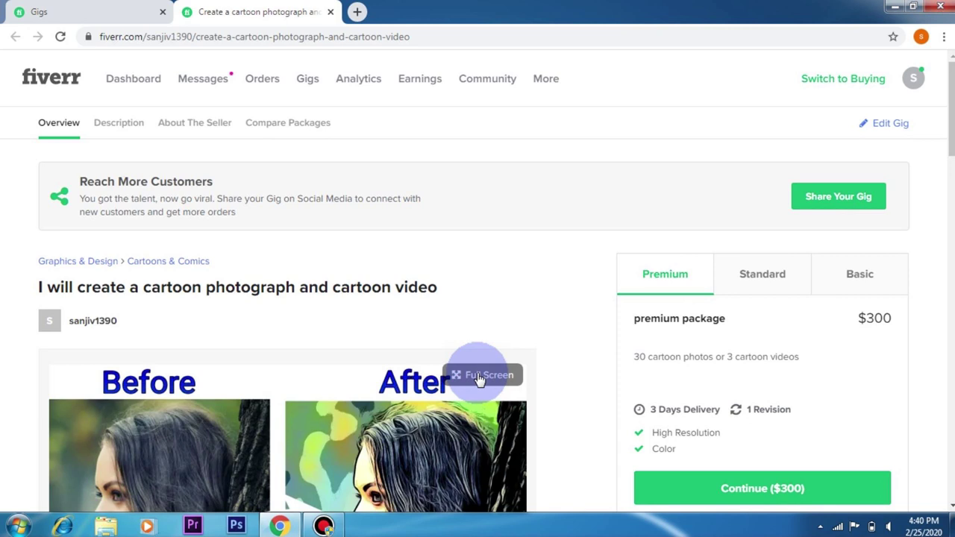
{"action": "scroll", "coordinate": [479, 379], "scroll_direction": "down", "scroll_amount": 1}
{"action": "scroll", "coordinate": [480, 379], "scroll_direction": "up", "scroll_amount": 1}
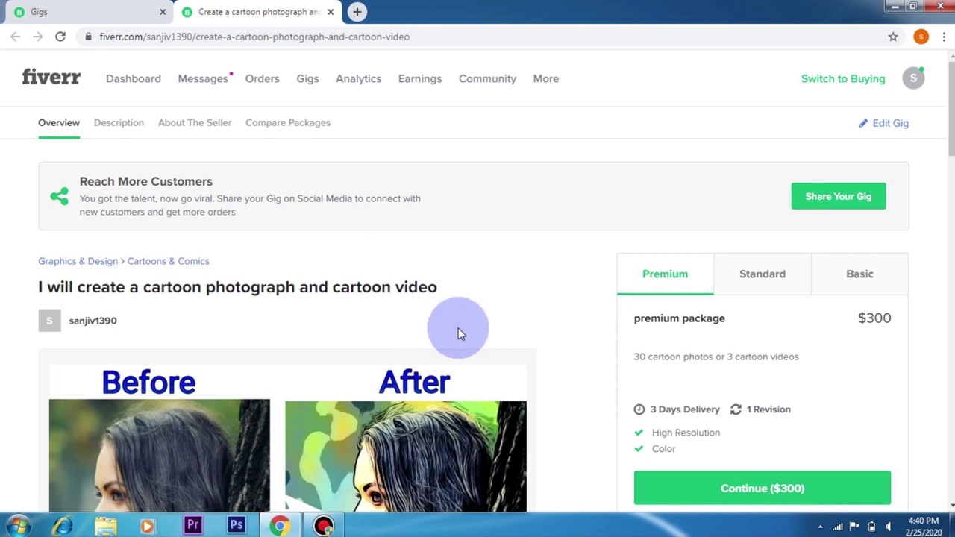
{"action": "left_click", "coordinate": [418, 86]}
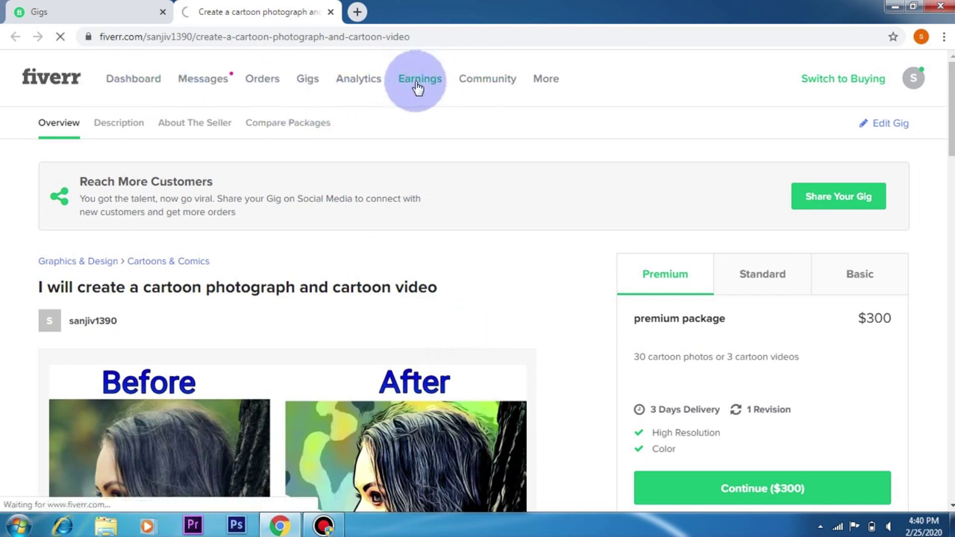